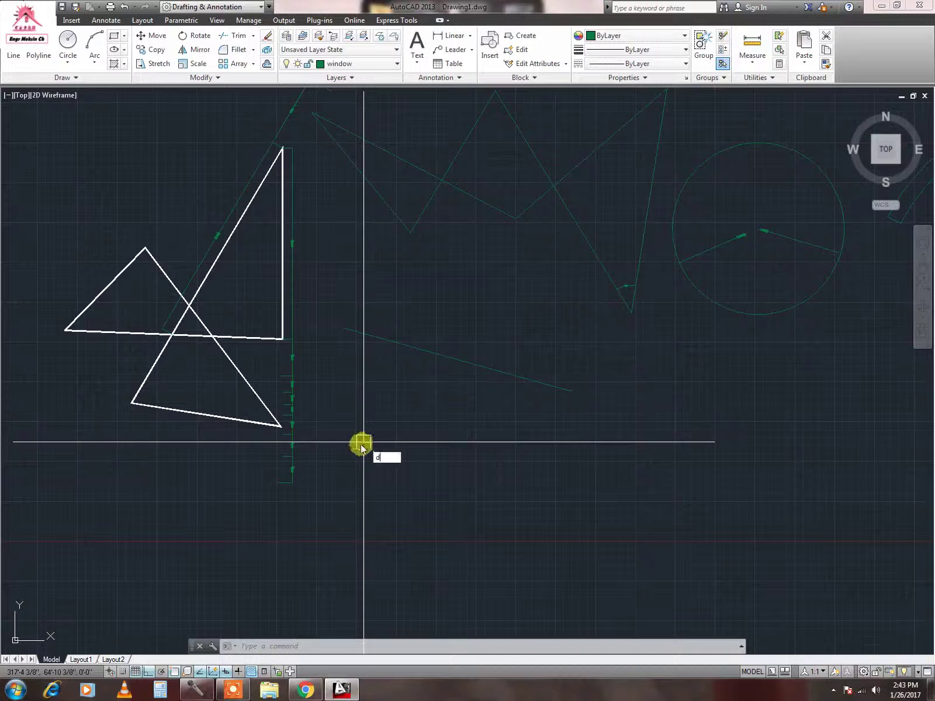
# Start a dimension break, zoom to the tall triangle's top corner, then cancel it.
pyautogui.write('MB')
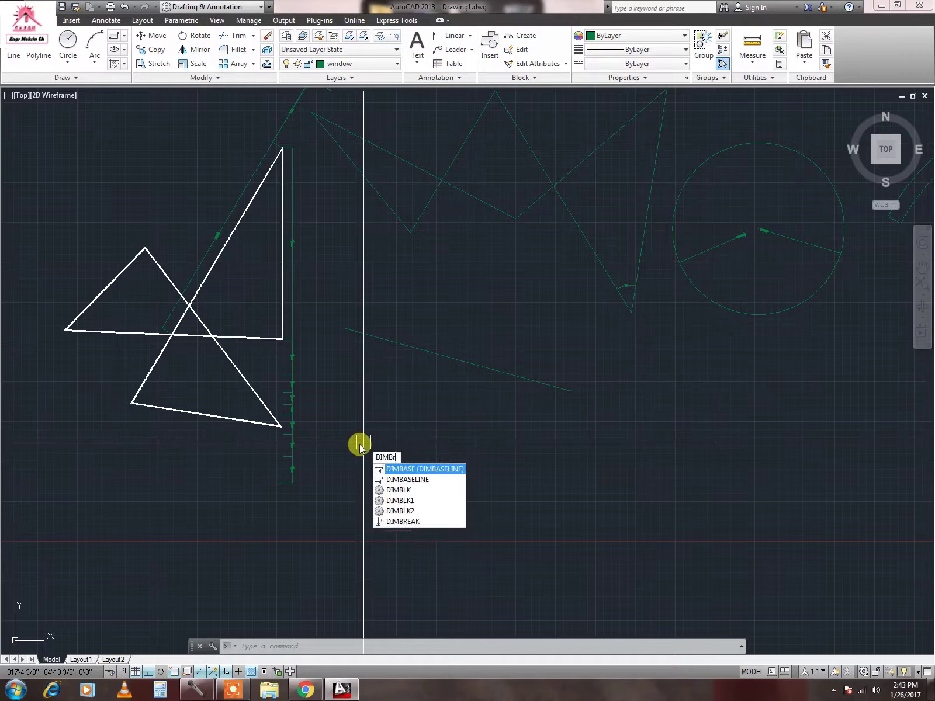
pyautogui.write('r')
pyautogui.press('Return')
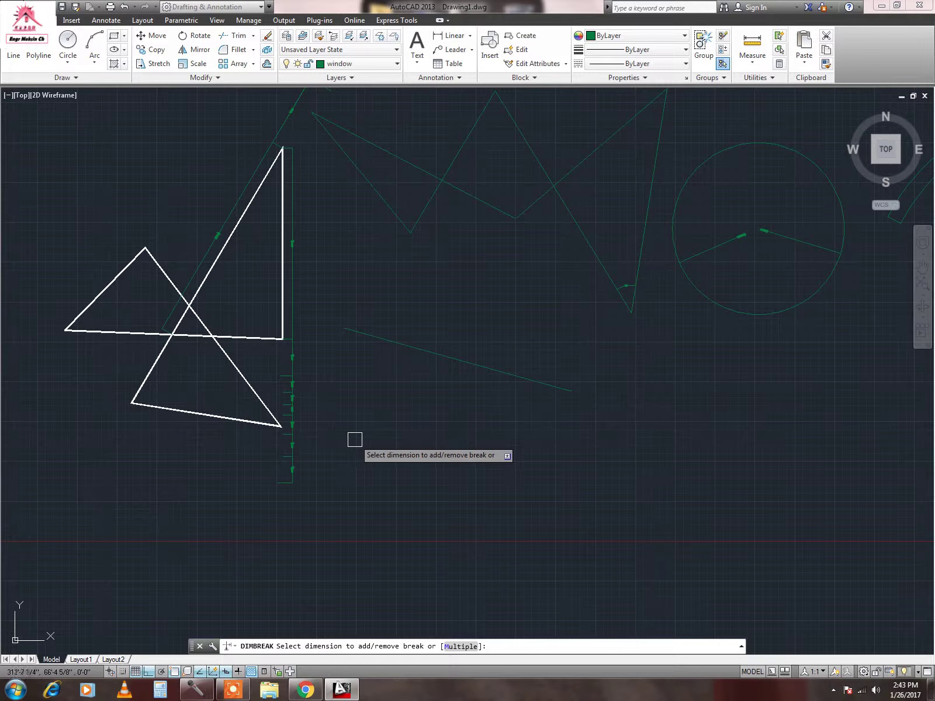
pyautogui.moveTo(351, 420); pyautogui.dragTo(362, 589, button='middle')
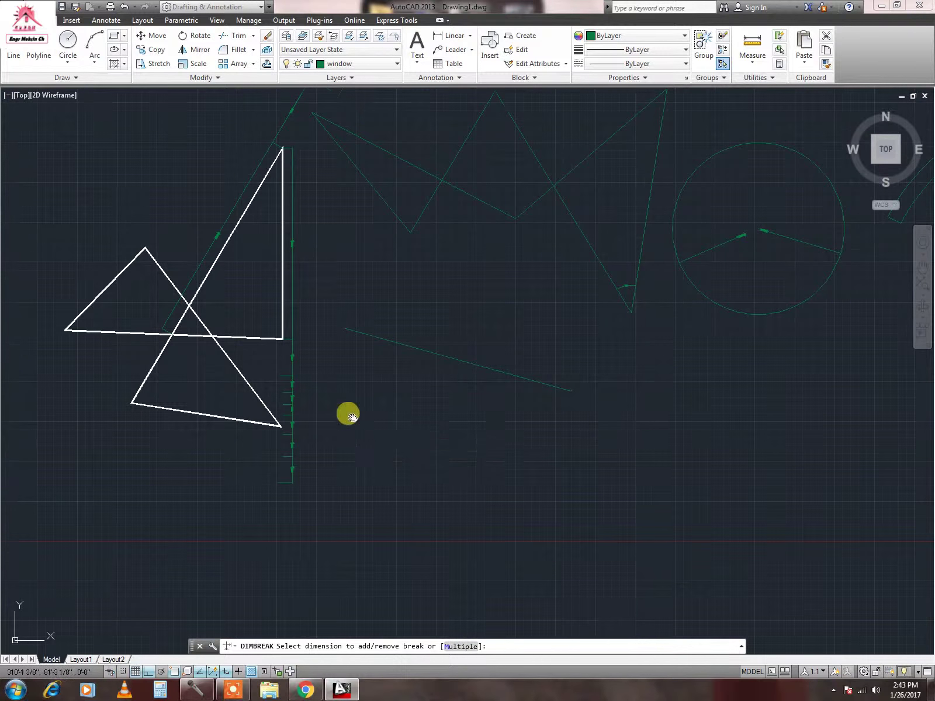
pyautogui.scroll(3, 281, 288)
pyautogui.moveTo(338, 277); pyautogui.dragTo(319, 356, button='middle')
pyautogui.press('Escape')
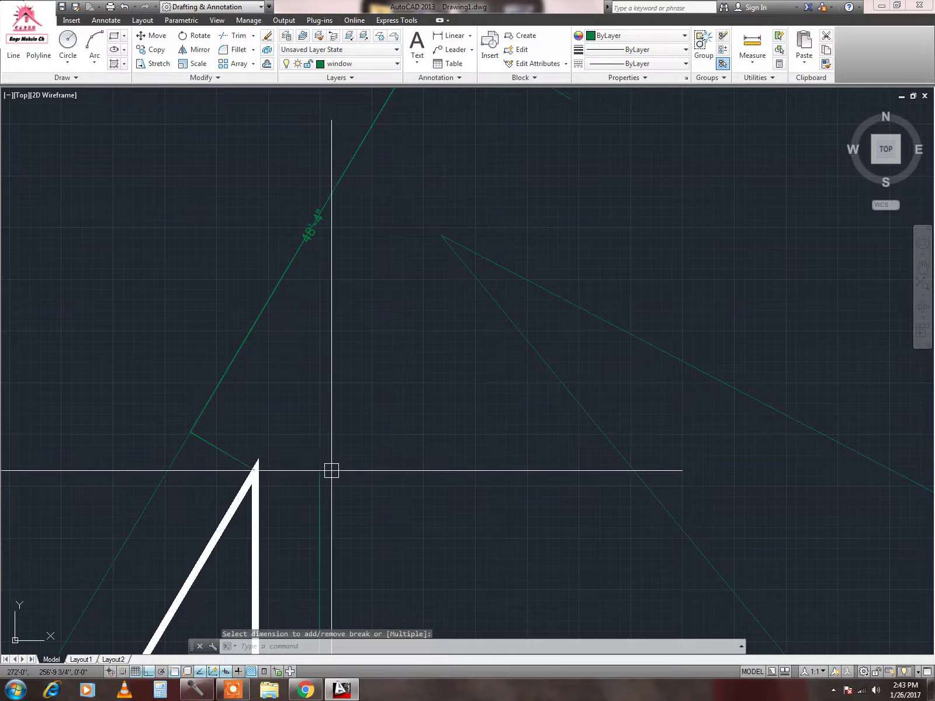
# With DIMCONTINUE, extend the vertical dimension with 36'-1" and 19'-11 1/8" segments.
pyautogui.write('DI')
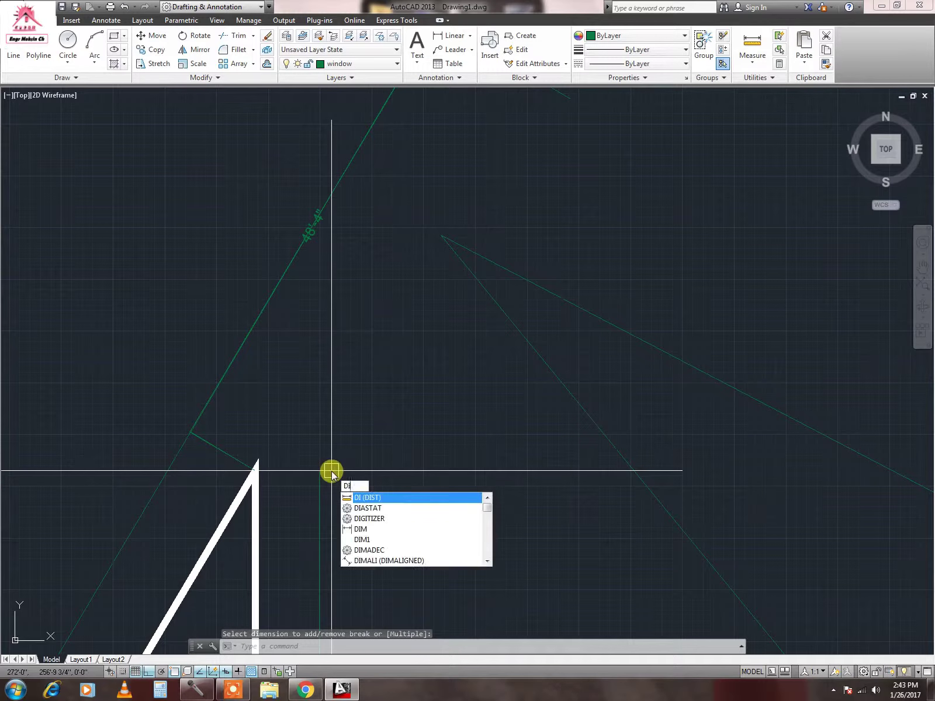
pyautogui.write('M')
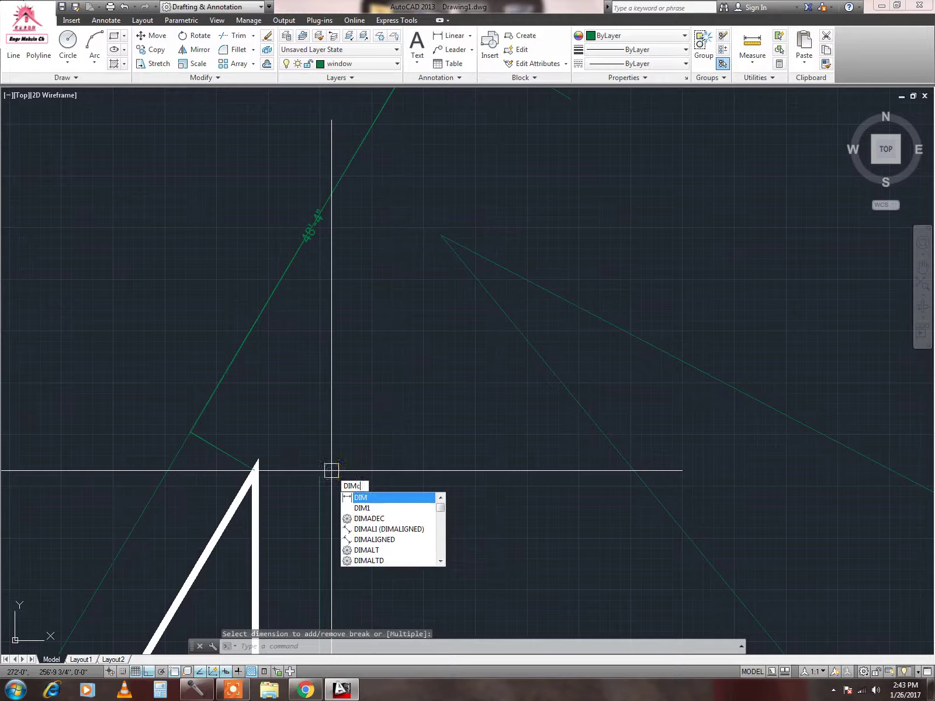
pyautogui.write('C')
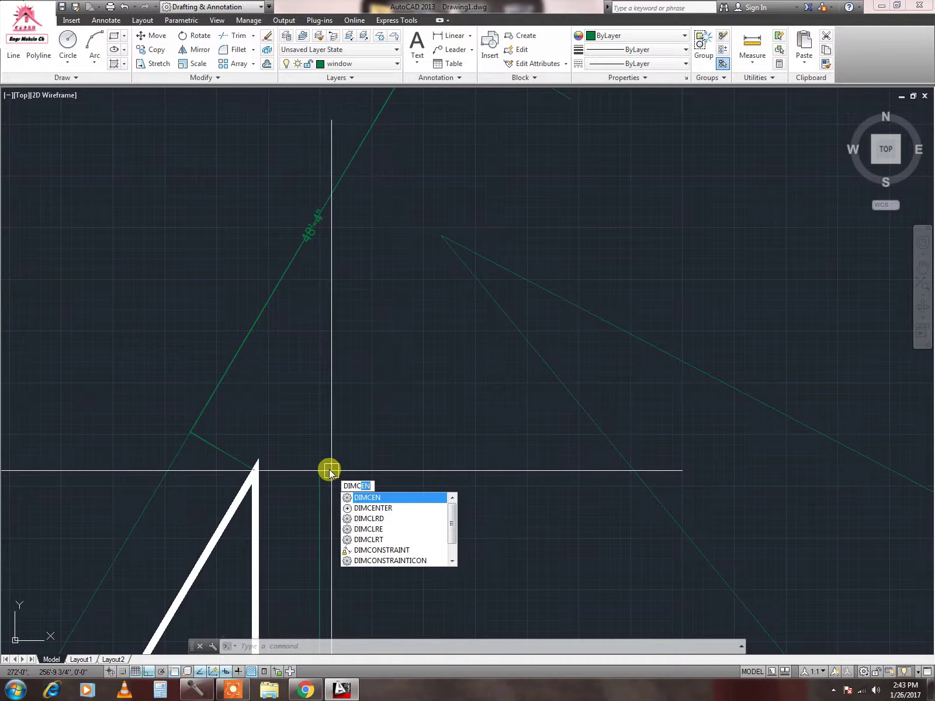
pyautogui.write('ONT')
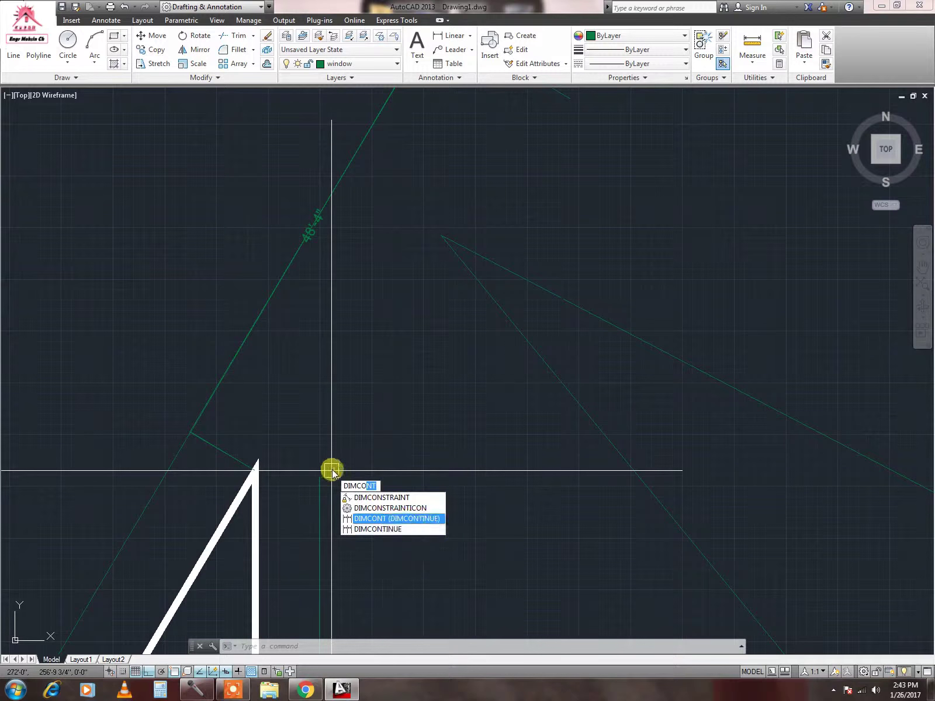
pyautogui.click(429, 520)
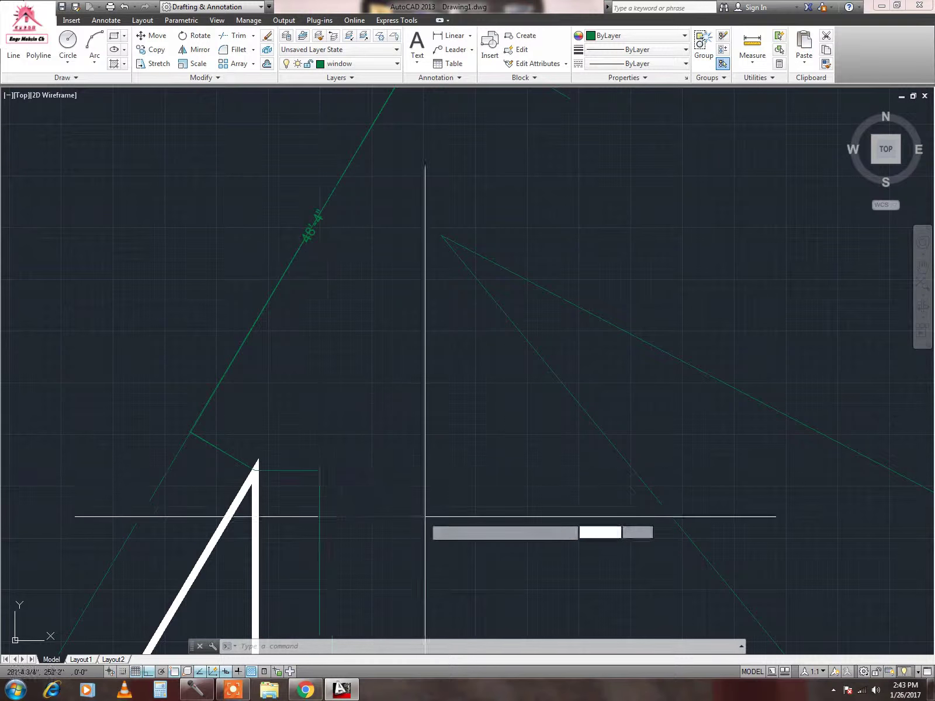
pyautogui.press('Return')
pyautogui.click(327, 488)
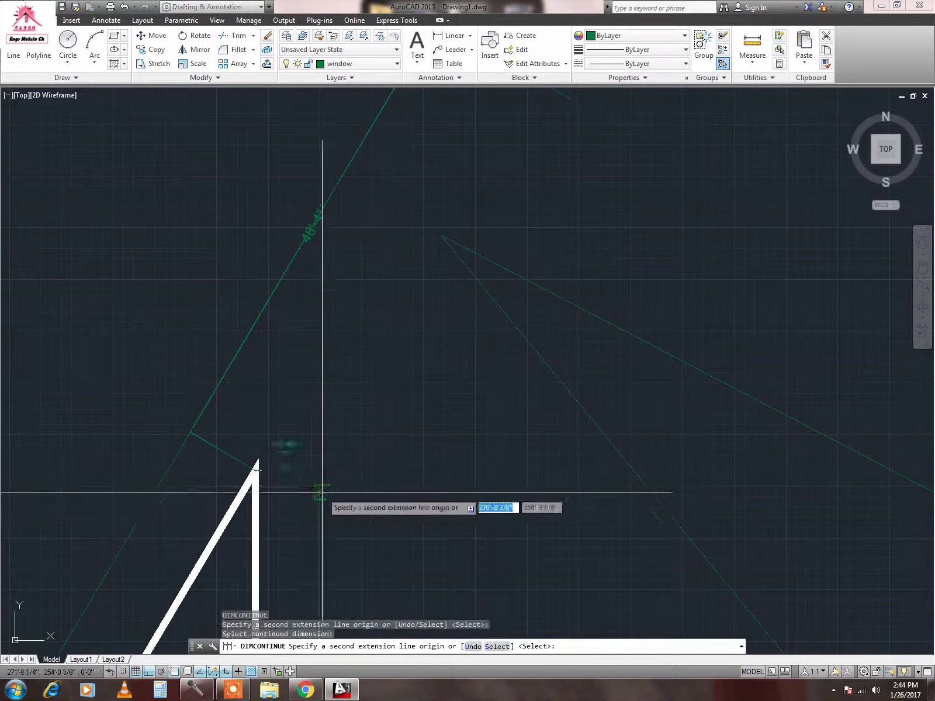
pyautogui.click(286, 119)
pyautogui.moveTo(242, 212); pyautogui.dragTo(234, 396, button='middle')
pyautogui.click(243, 123)
pyautogui.press('Return')
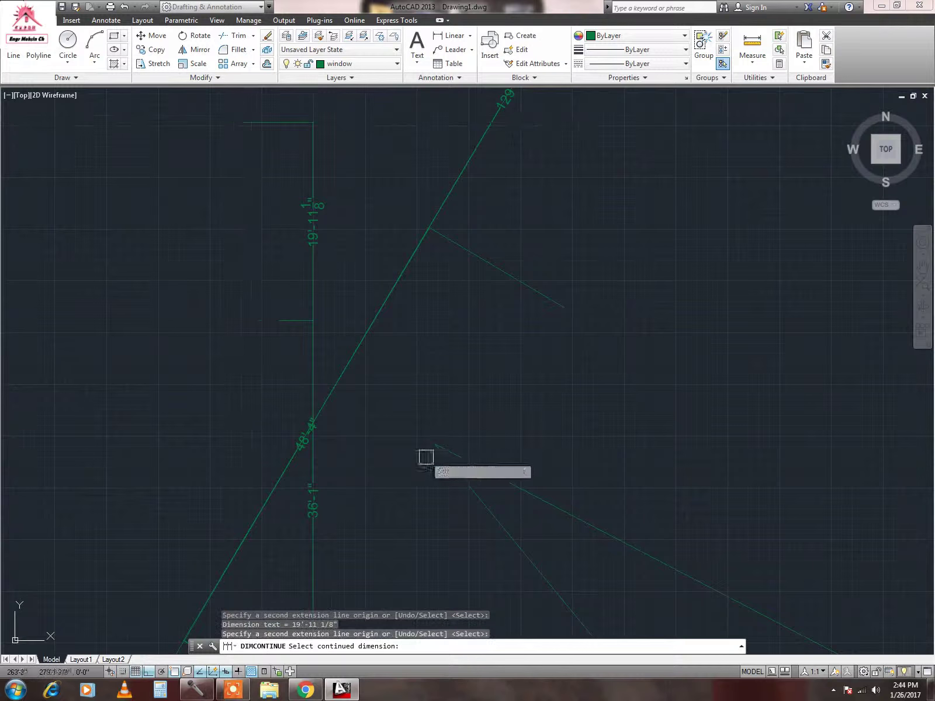
pyautogui.scroll(4, 319, 479)
pyautogui.press('Return')
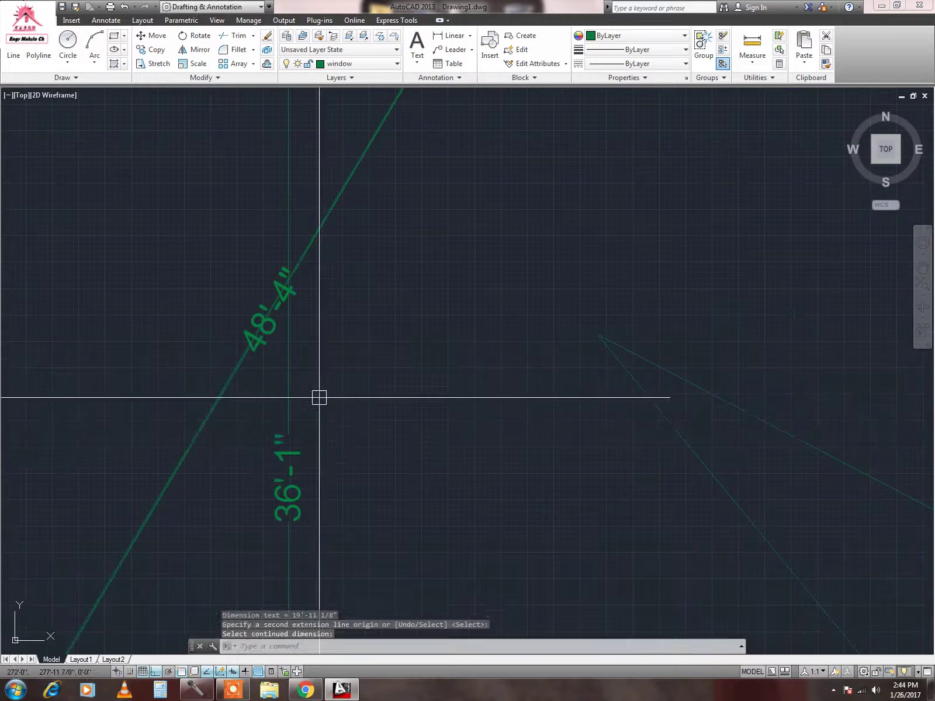
pyautogui.scroll(4, 298, 284)
pyautogui.scroll(5, 257, 263)
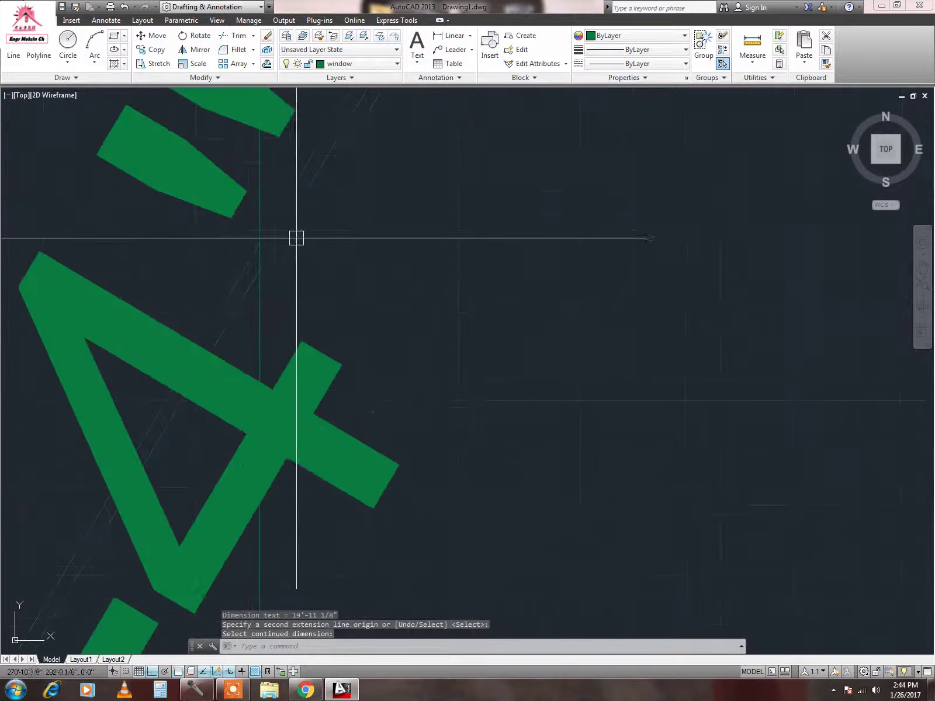
pyautogui.scroll(-7, 344, 286)
pyautogui.scroll(3, 350, 363)
pyautogui.scroll(3, 318, 394)
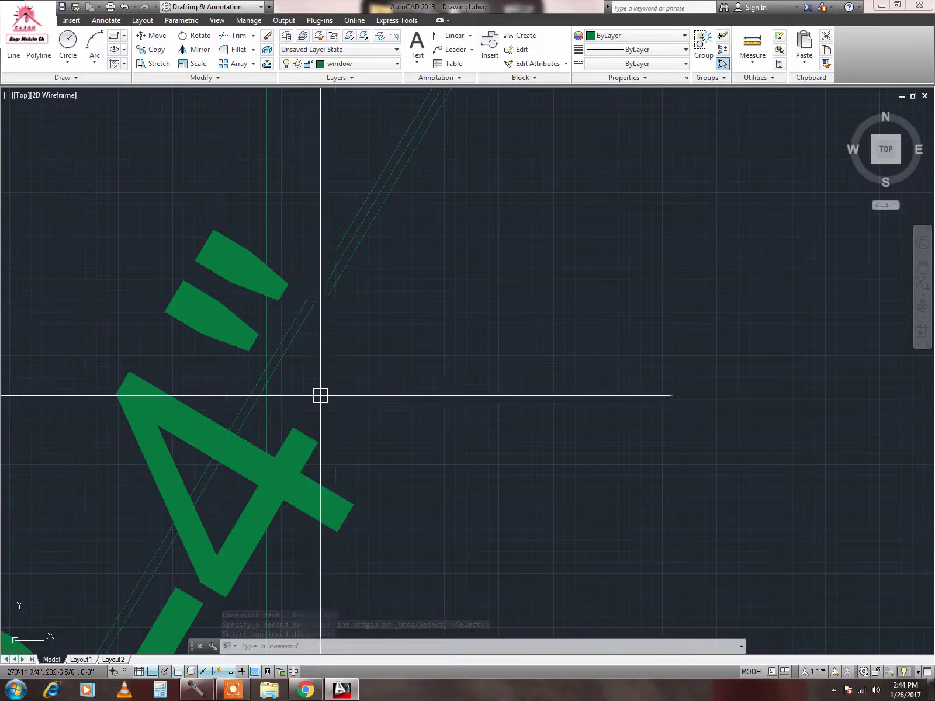
# Apply an automatic DIMBREAK to the vertical dimension crossing the sloped dimension.
pyautogui.write('DIMb')
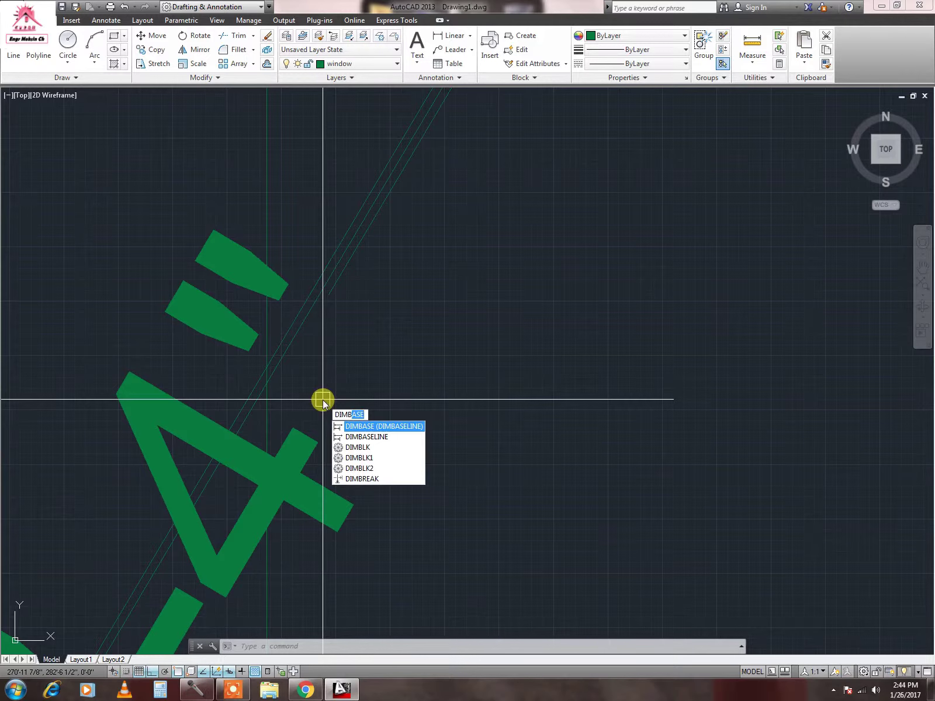
pyautogui.write('r')
pyautogui.press('Return')
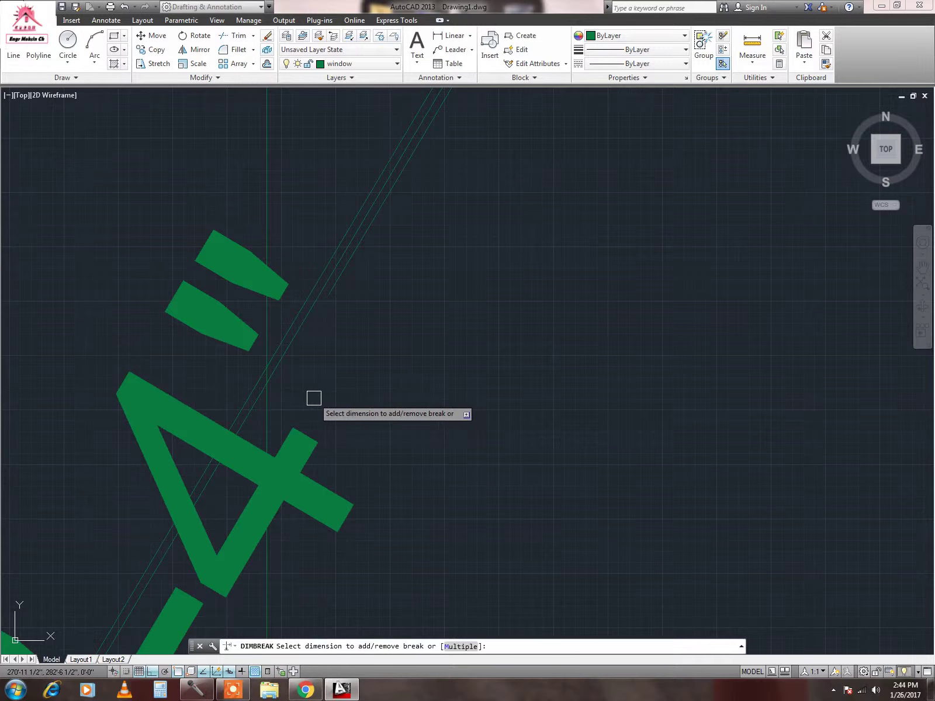
pyautogui.click(269, 413)
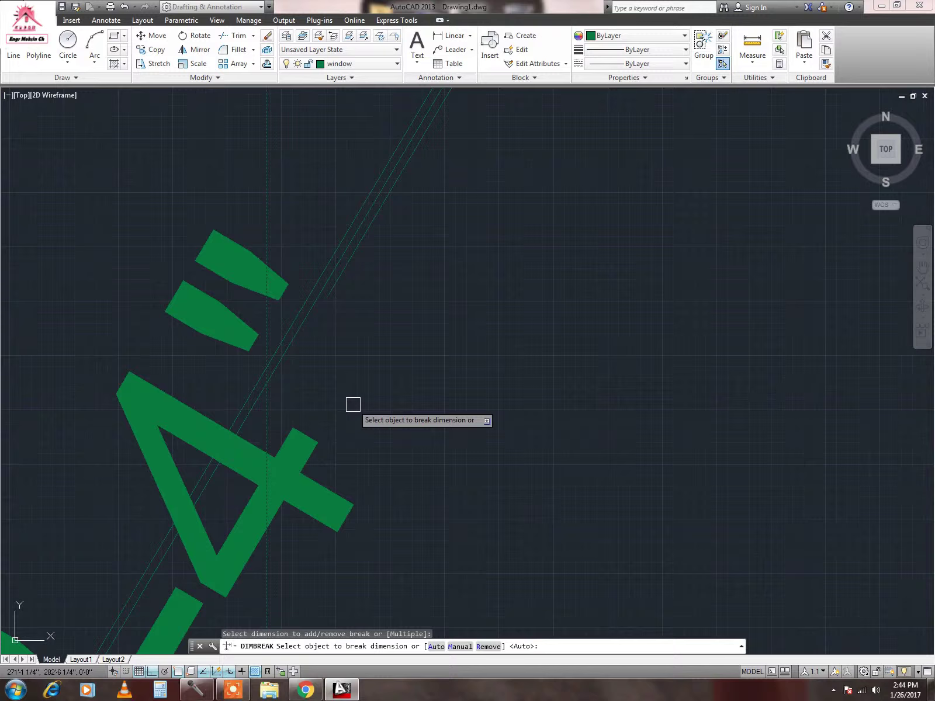
pyautogui.press('Return')
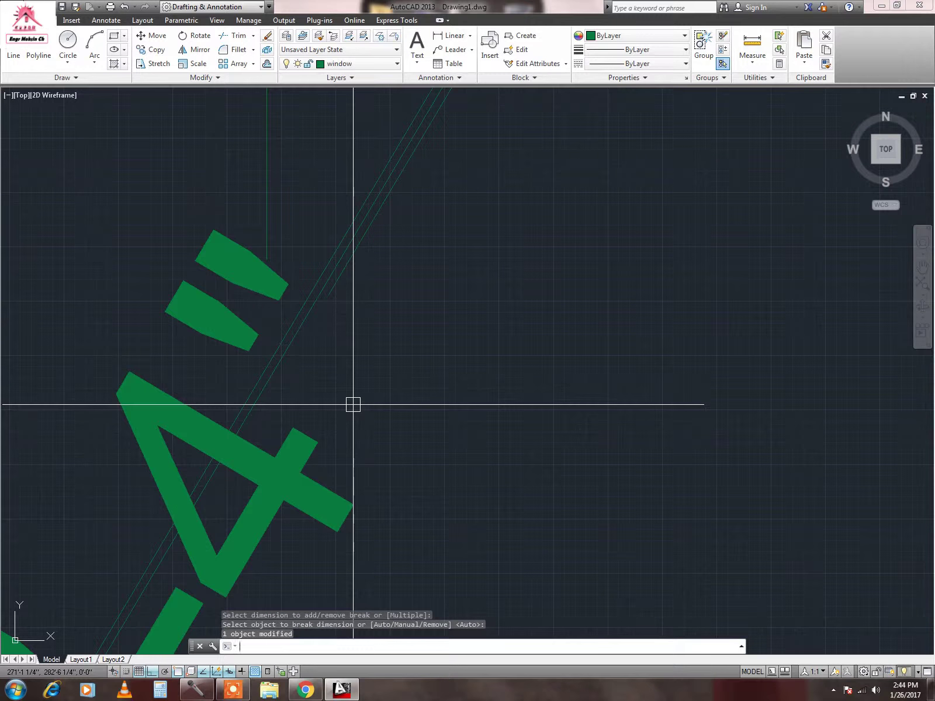
# Zoom and pan to inspect the sloped 48'-4" dimension, then return to the triangle's top.
pyautogui.scroll(-3, 267, 252)
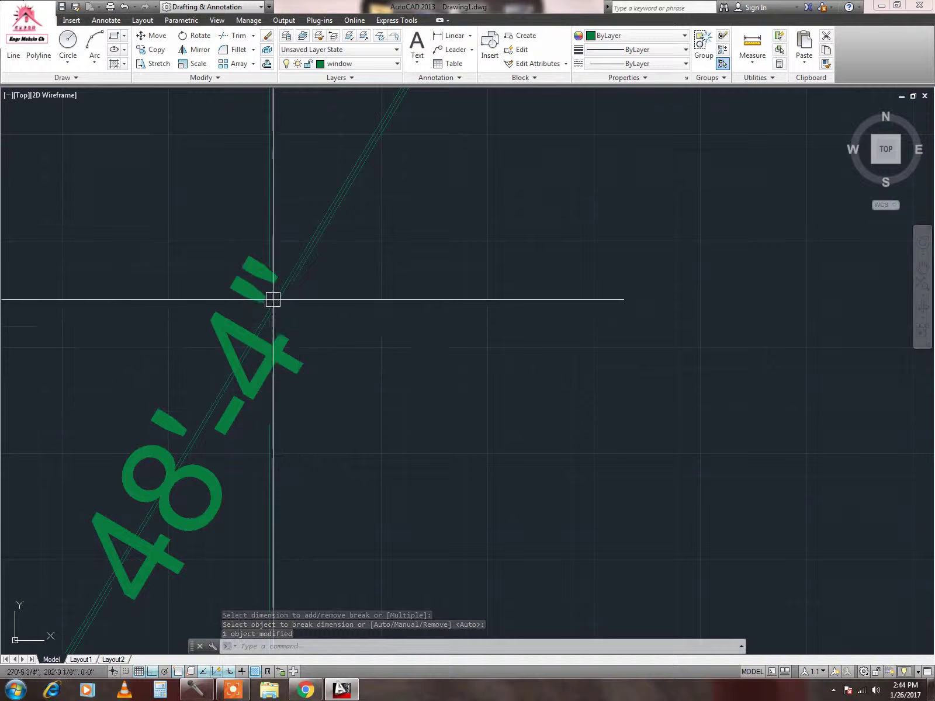
pyautogui.scroll(-3, 329, 273)
pyautogui.scroll(-2, 419, 321)
pyautogui.moveTo(419, 321); pyautogui.dragTo(347, 439, button='middle')
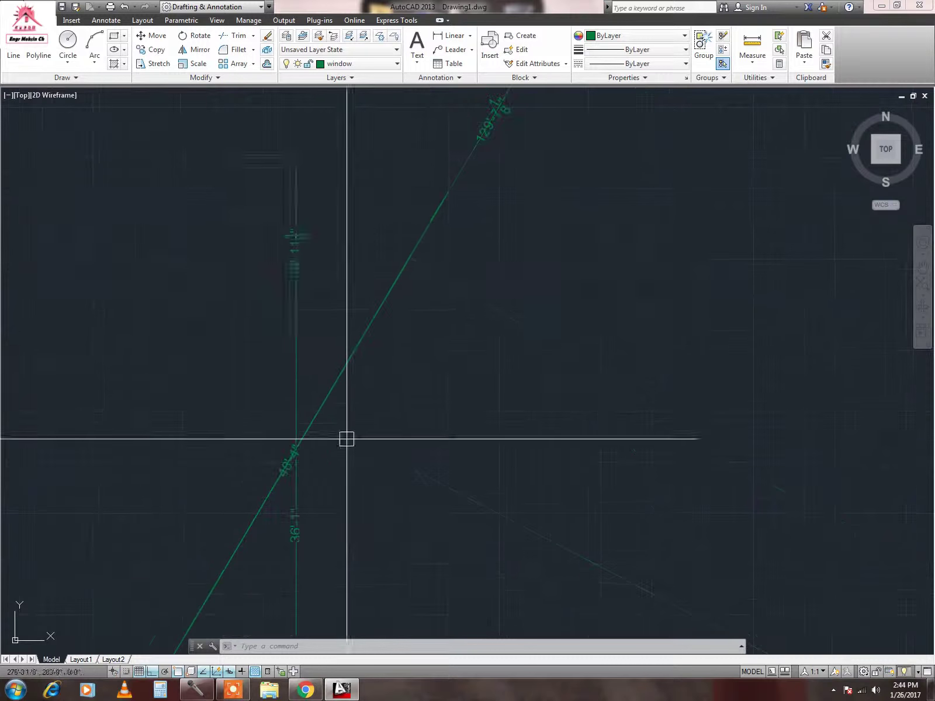
pyautogui.moveTo(304, 410); pyautogui.dragTo(292, 402, button='middle')
pyautogui.scroll(5, 252, 386)
pyautogui.scroll(4, 263, 261)
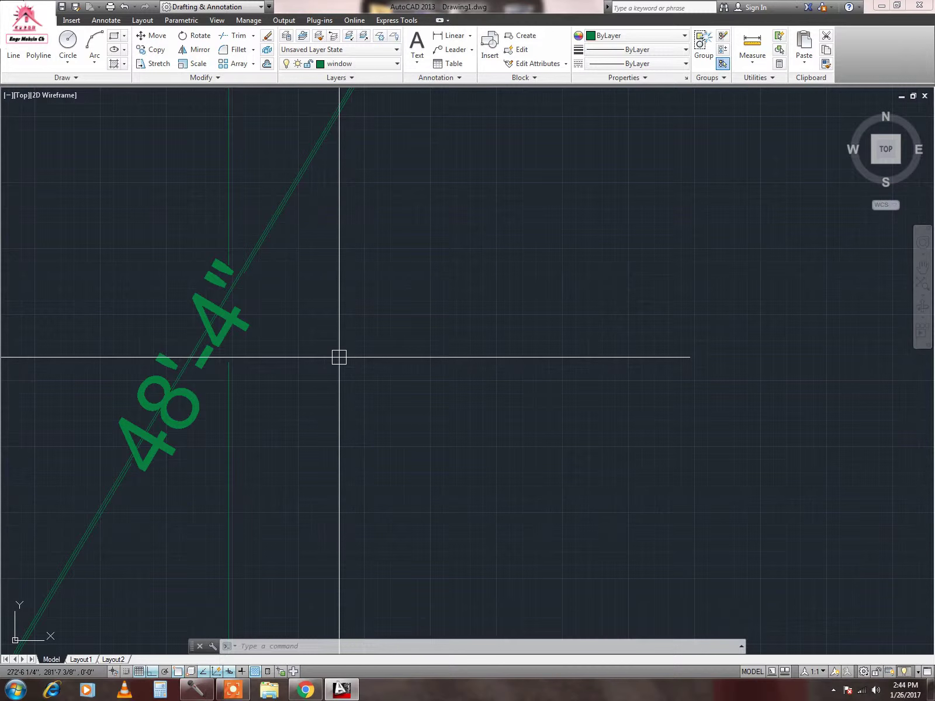
pyautogui.scroll(-3, 346, 355)
pyautogui.moveTo(372, 358); pyautogui.dragTo(279, 251, button='middle')
# Start a multileader and bring both overlapping triangles into view.
pyautogui.write('mead')
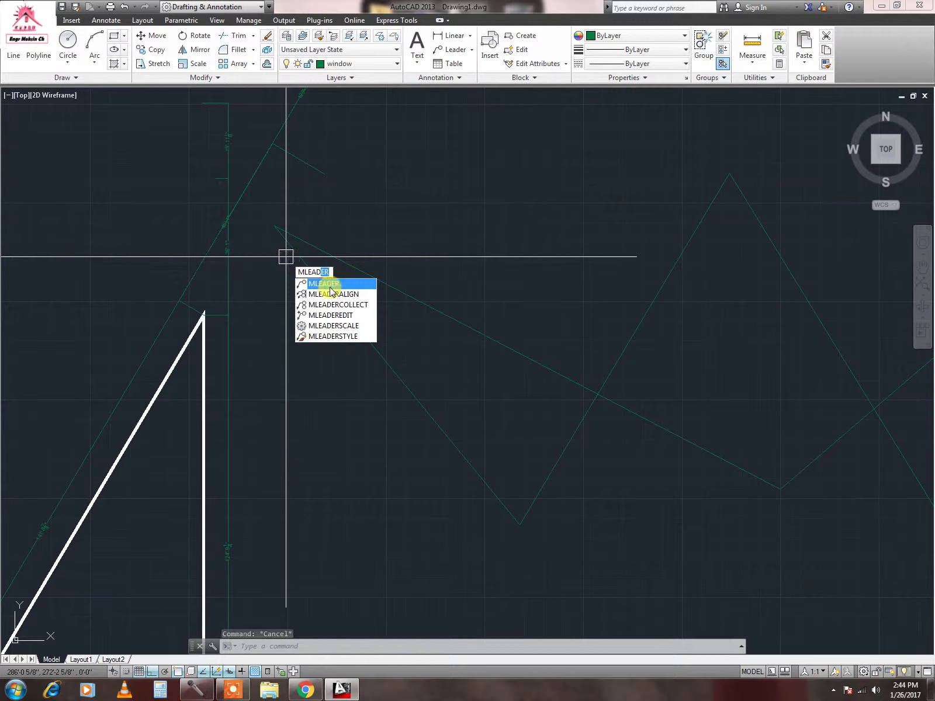
pyautogui.click(318, 283)
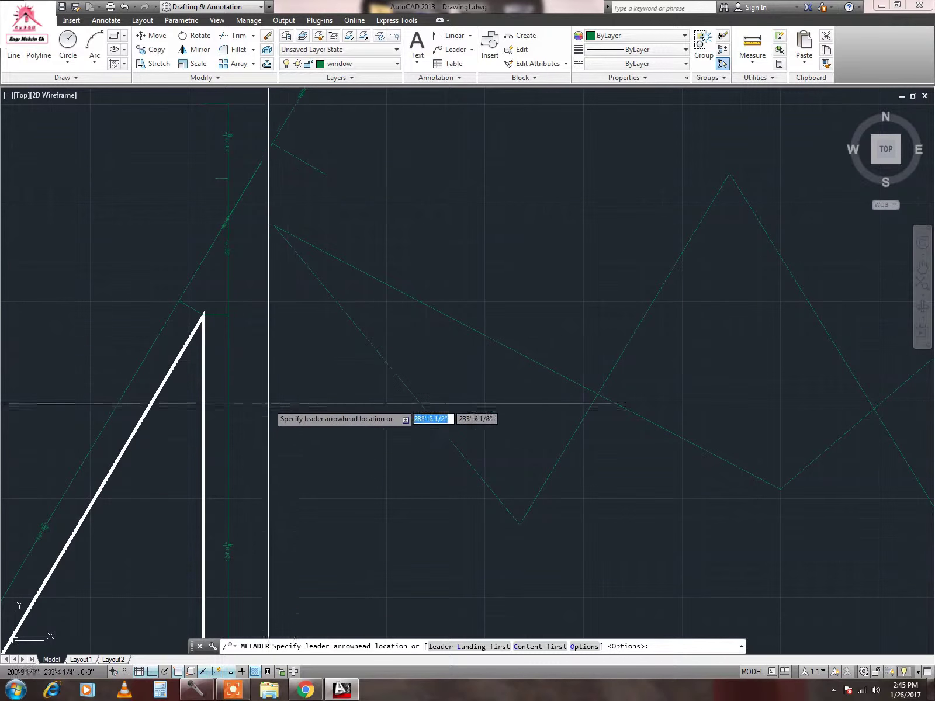
pyautogui.scroll(-3, 274, 402)
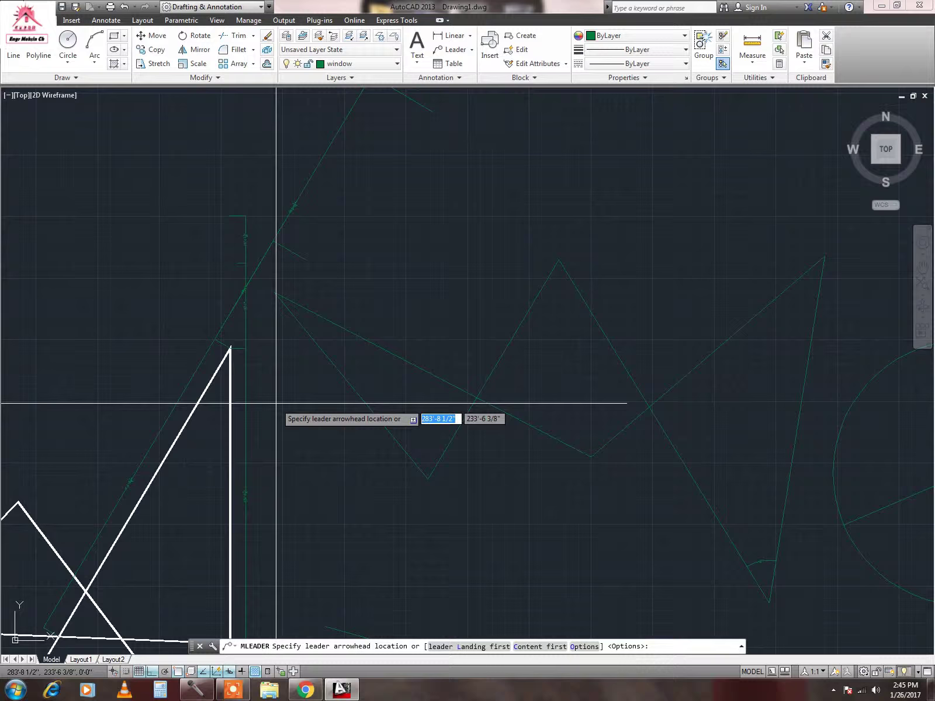
pyautogui.moveTo(271, 426)
pyautogui.mouseDown(button='middle')
pyautogui.moveTo(261, 308)
pyautogui.moveTo(243, 258)
pyautogui.mouseUp(button='middle')
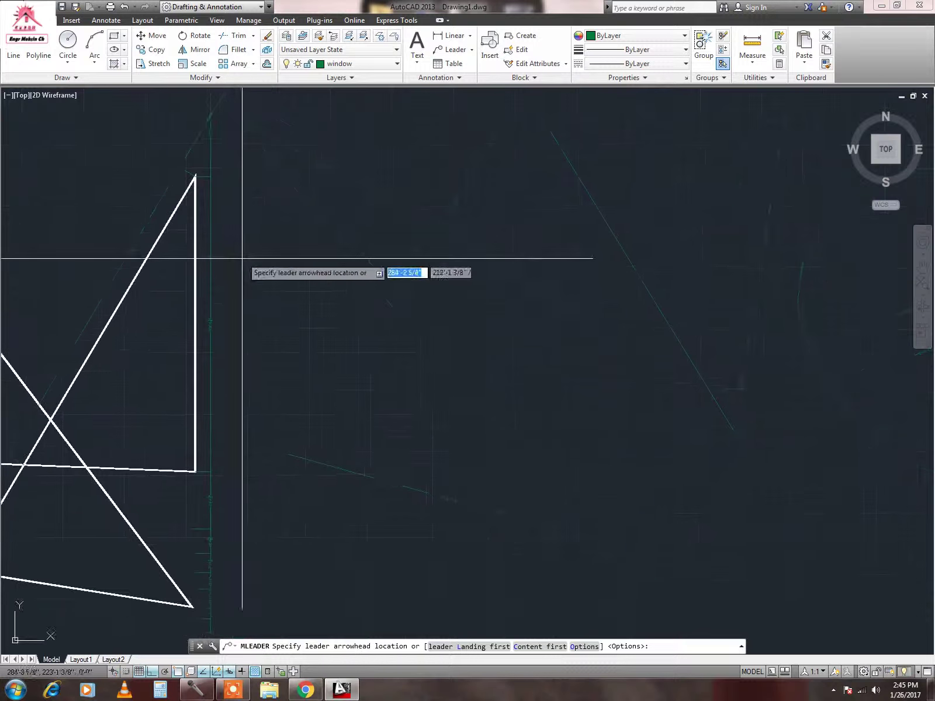
pyautogui.scroll(3, 221, 325)
pyautogui.scroll(2, 187, 320)
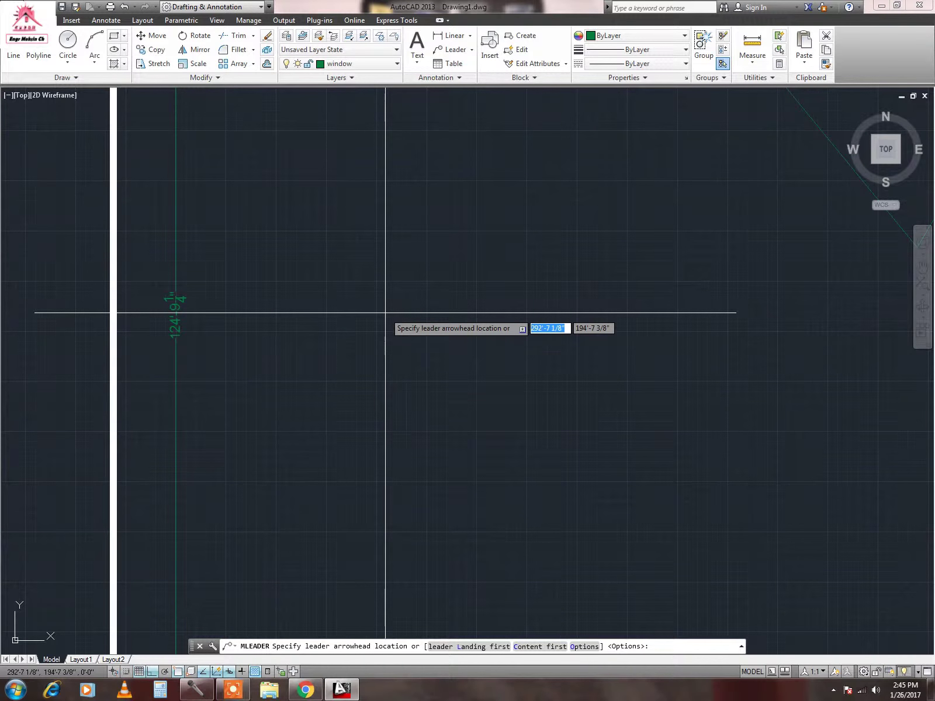
pyautogui.scroll(3, 511, 361)
pyautogui.scroll(-3, 428, 392)
pyautogui.moveTo(427, 392)
pyautogui.mouseDown(button='middle')
pyautogui.moveTo(347, 344)
pyautogui.moveTo(514, 298)
pyautogui.mouseUp(button='middle')
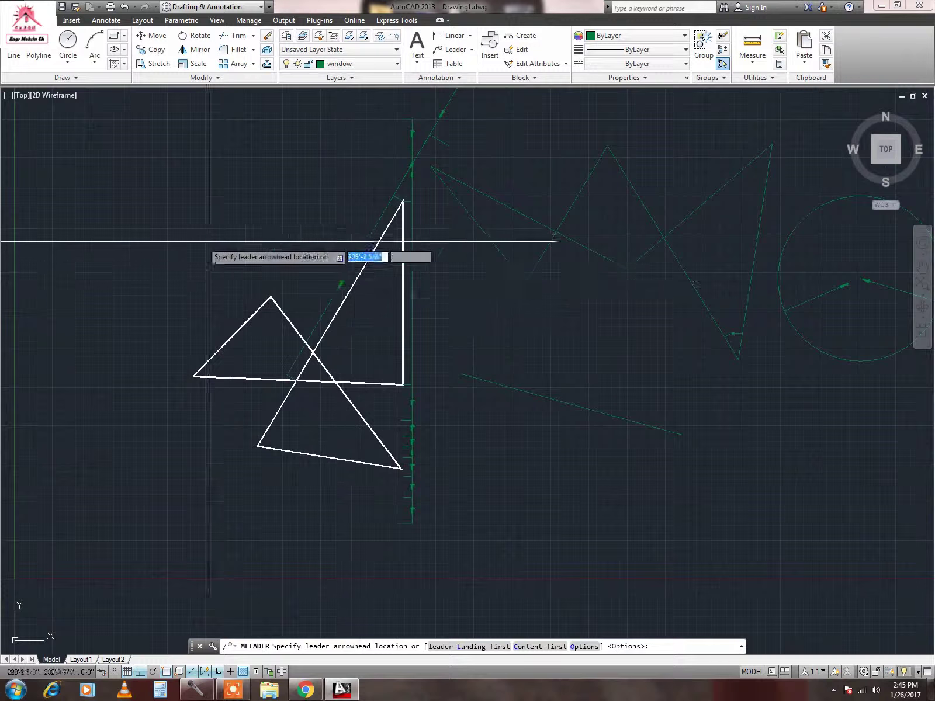
# Place the leader left of the triangles with the note 'asda fsaf'.
pyautogui.click(328, 260)
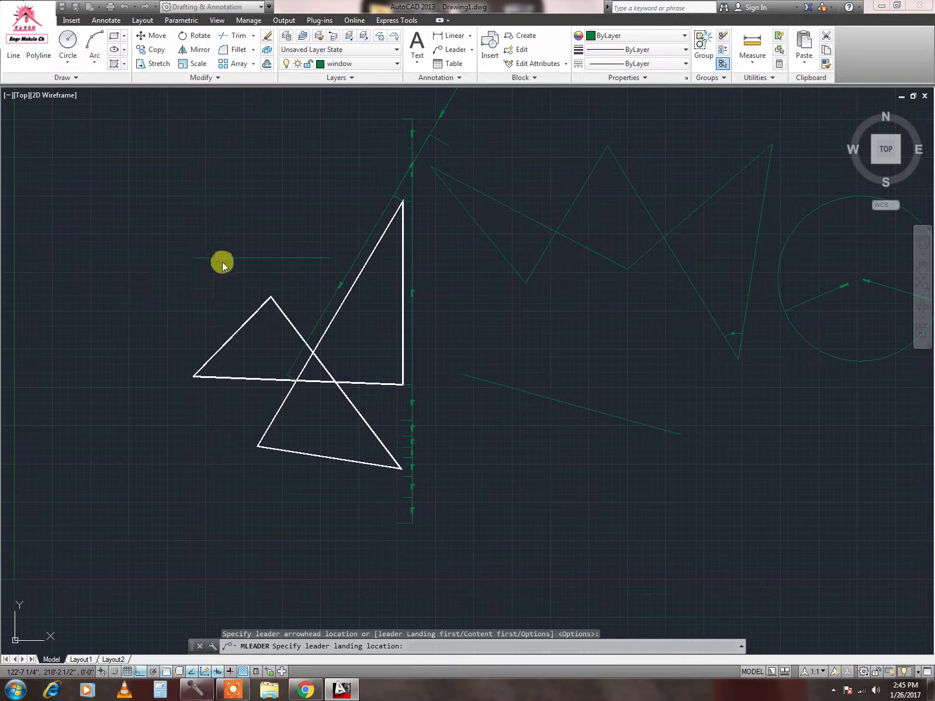
pyautogui.click(195, 261)
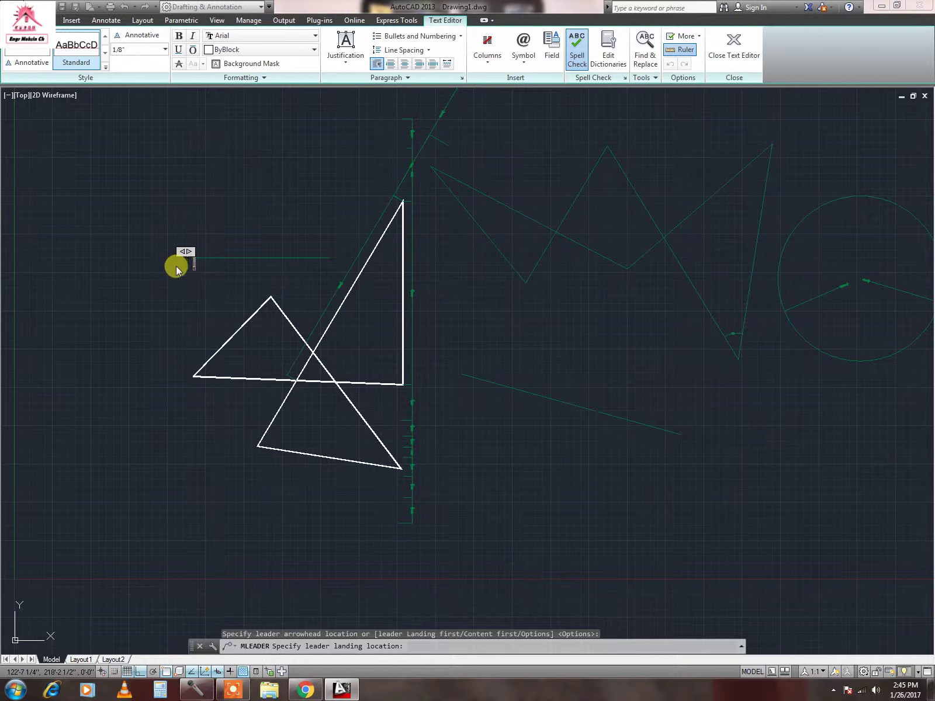
pyautogui.write('asda fsaf')
pyautogui.click(179, 282)
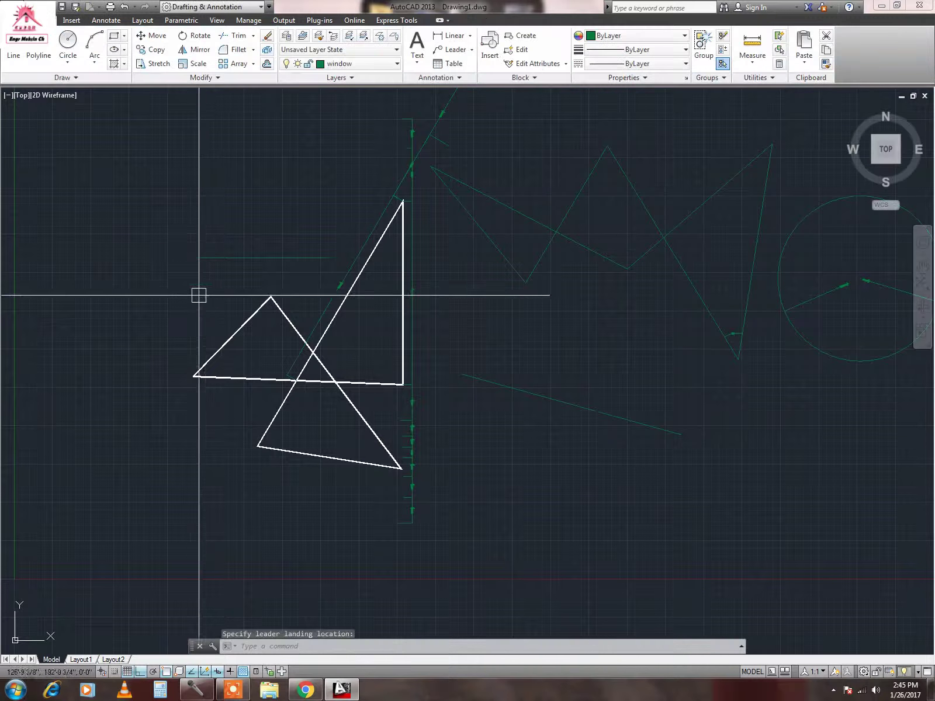
pyautogui.scroll(3, 161, 259)
pyautogui.scroll(3, 116, 193)
pyautogui.scroll(-3, 216, 202)
pyautogui.scroll(2, 288, 229)
pyautogui.scroll(-3, 287, 229)
pyautogui.scroll(3, 292, 317)
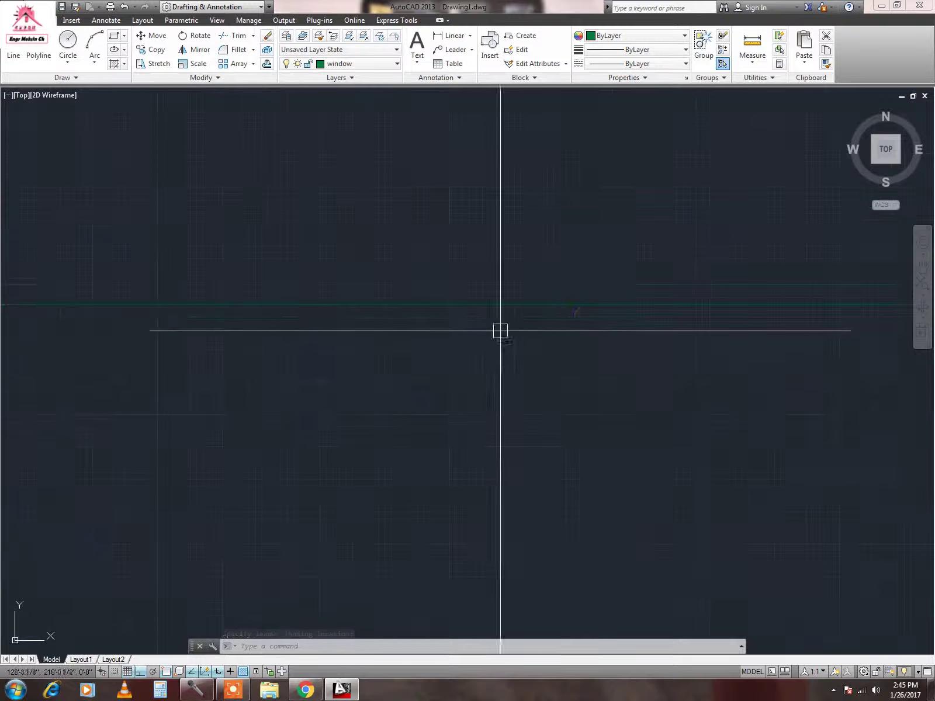
pyautogui.scroll(-5, 611, 409)
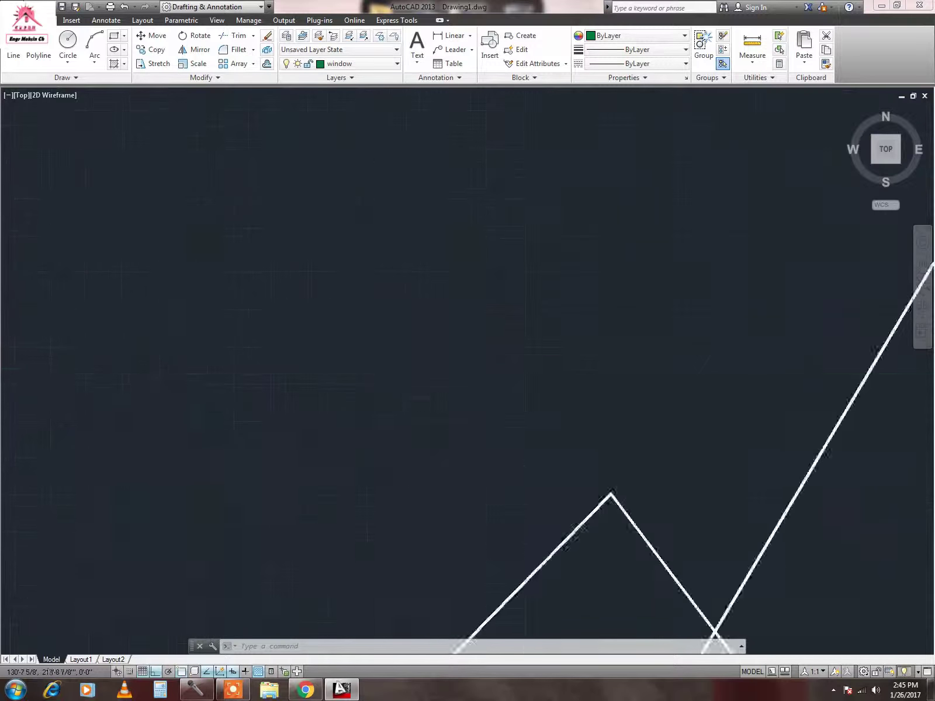
pyautogui.scroll(2, 534, 405)
pyautogui.scroll(-5, 534, 404)
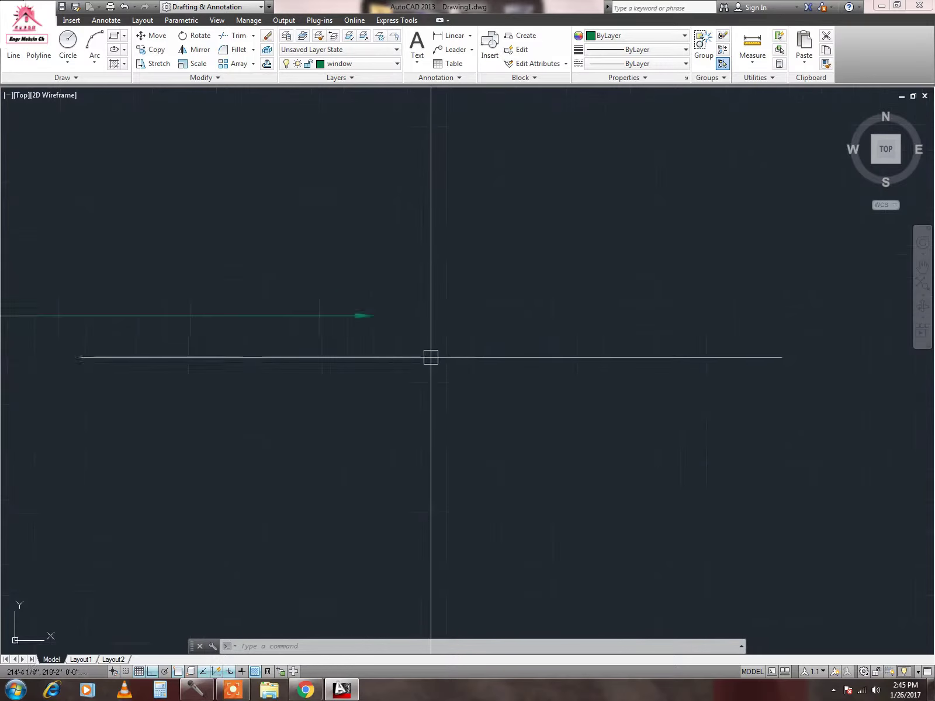
pyautogui.scroll(5, 319, 289)
pyautogui.scroll(-2, 319, 289)
pyautogui.scroll(-3, 317, 288)
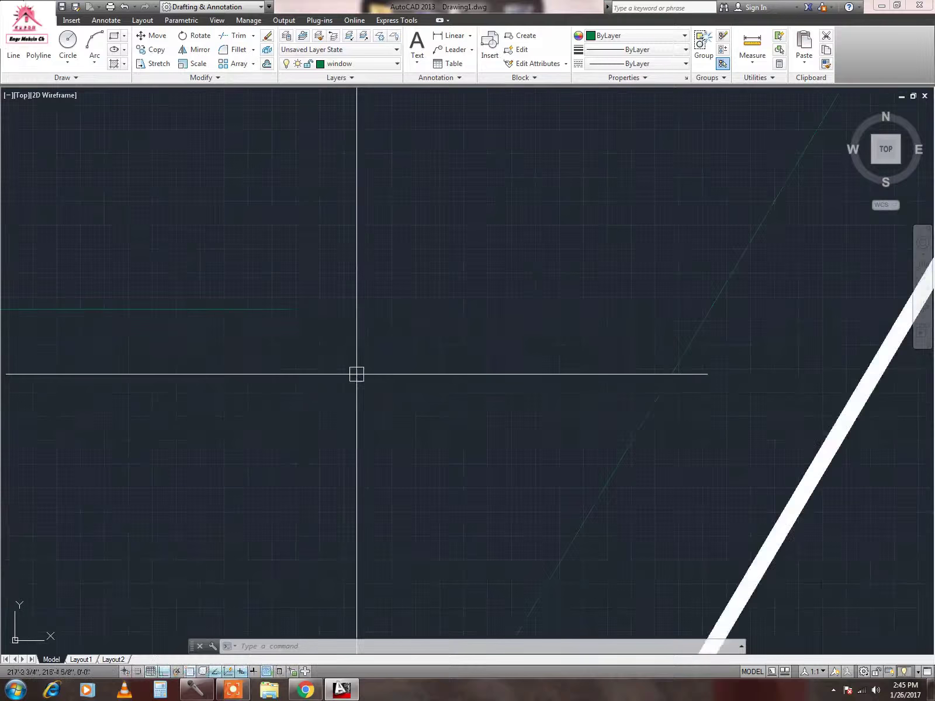
pyautogui.scroll(-2, 300, 322)
pyautogui.write('ML')
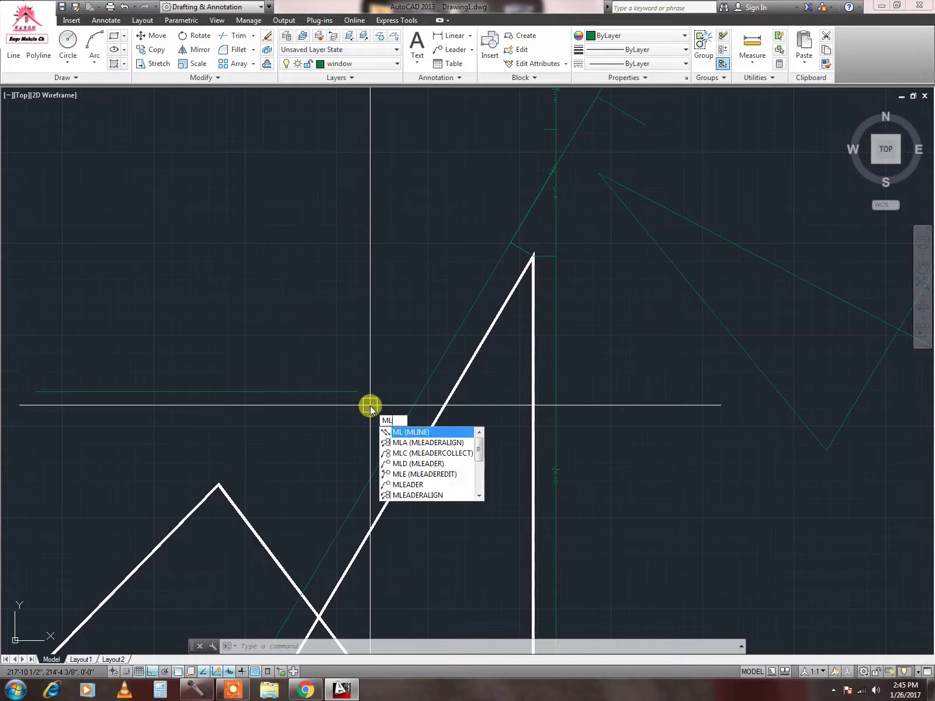
pyautogui.press('Return')
pyautogui.write('mlead')
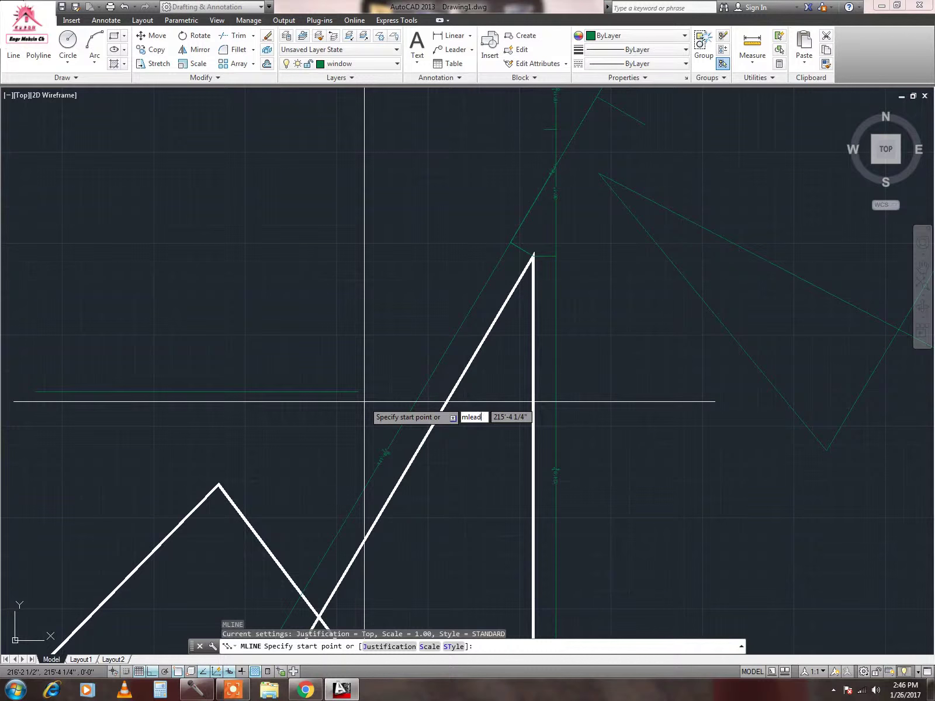
pyautogui.write('er')
pyautogui.doubleClick(462, 417)
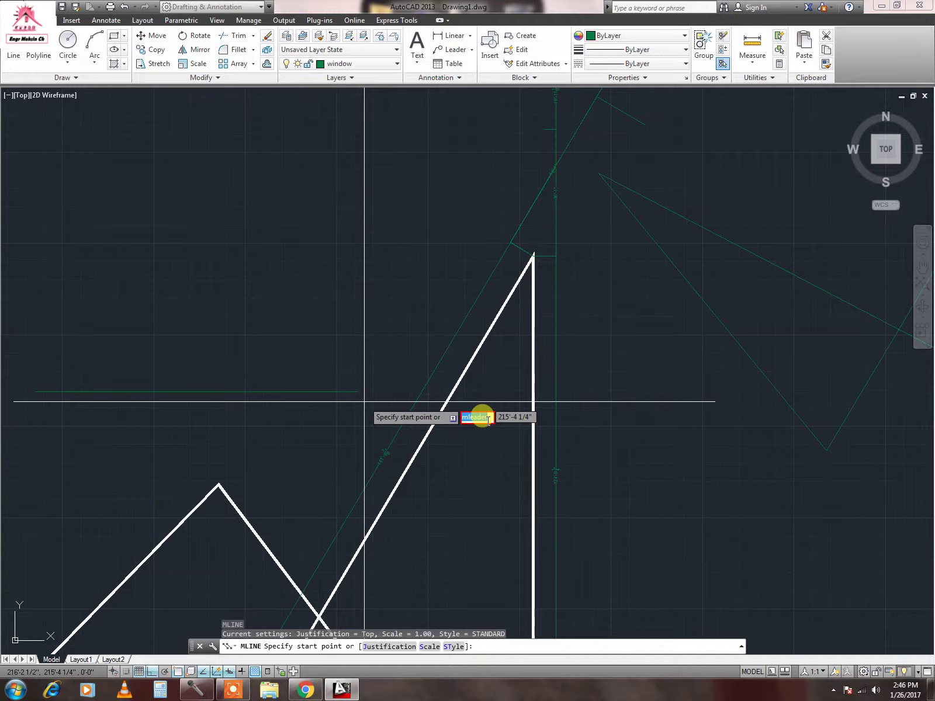
pyautogui.write('mle')
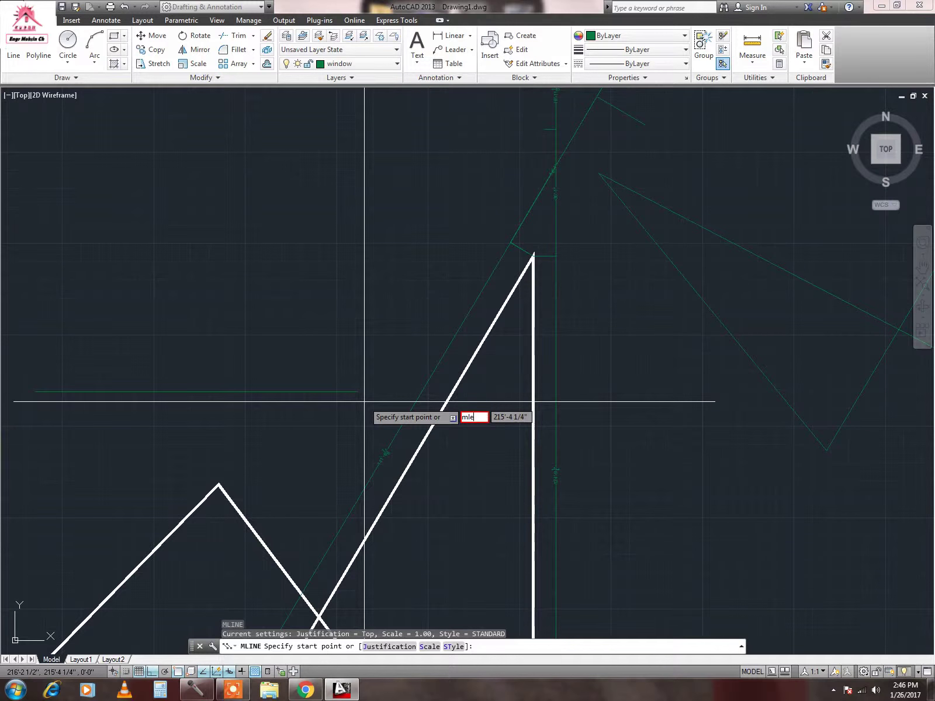
pyautogui.press('Escape')
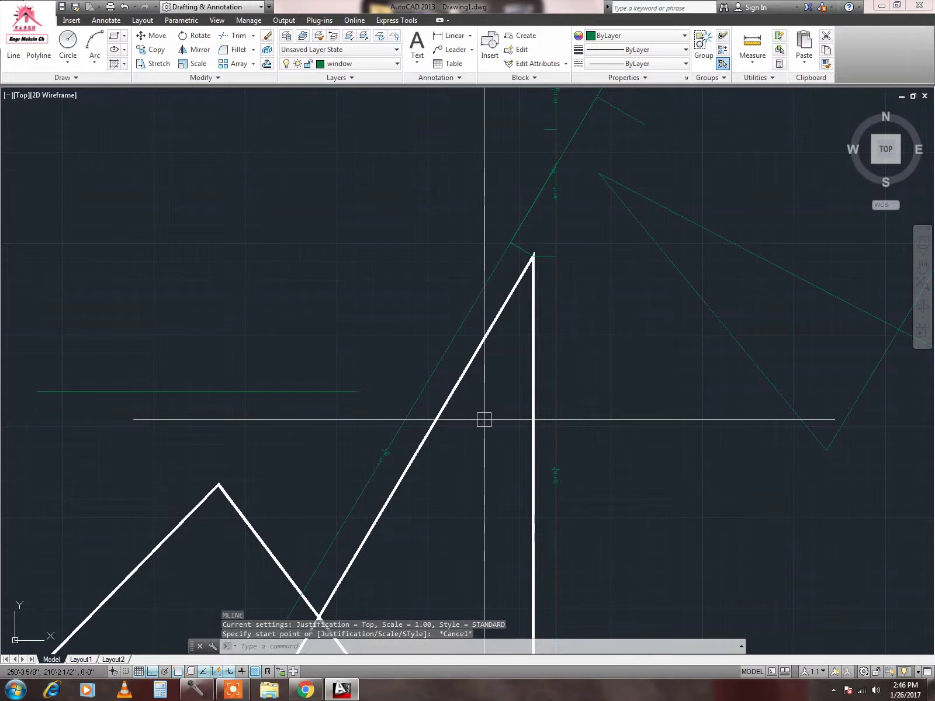
pyautogui.write('MLea')
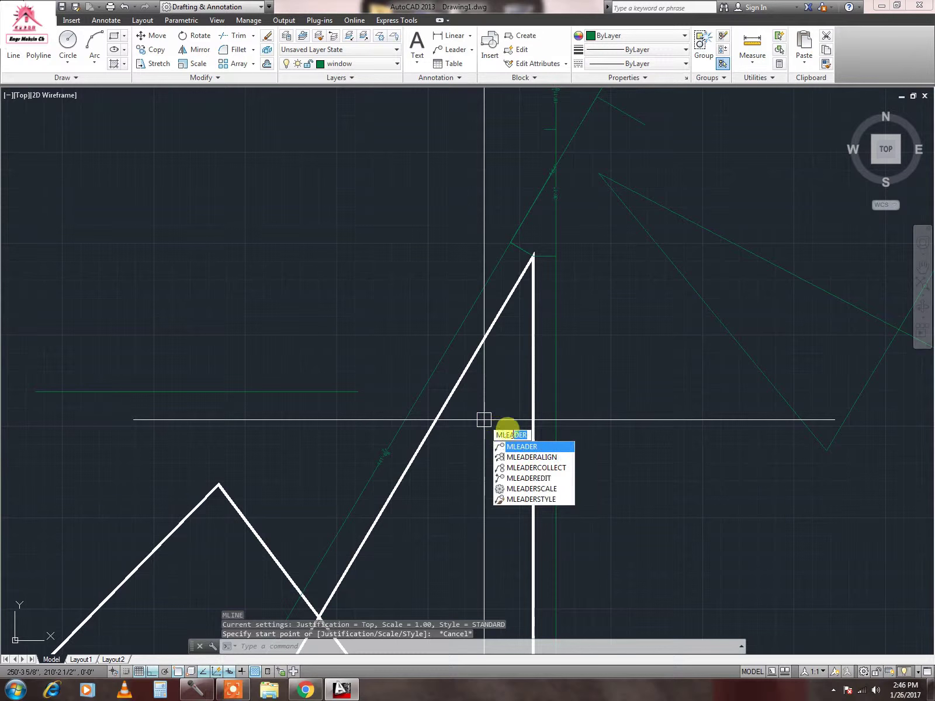
pyautogui.click(524, 447)
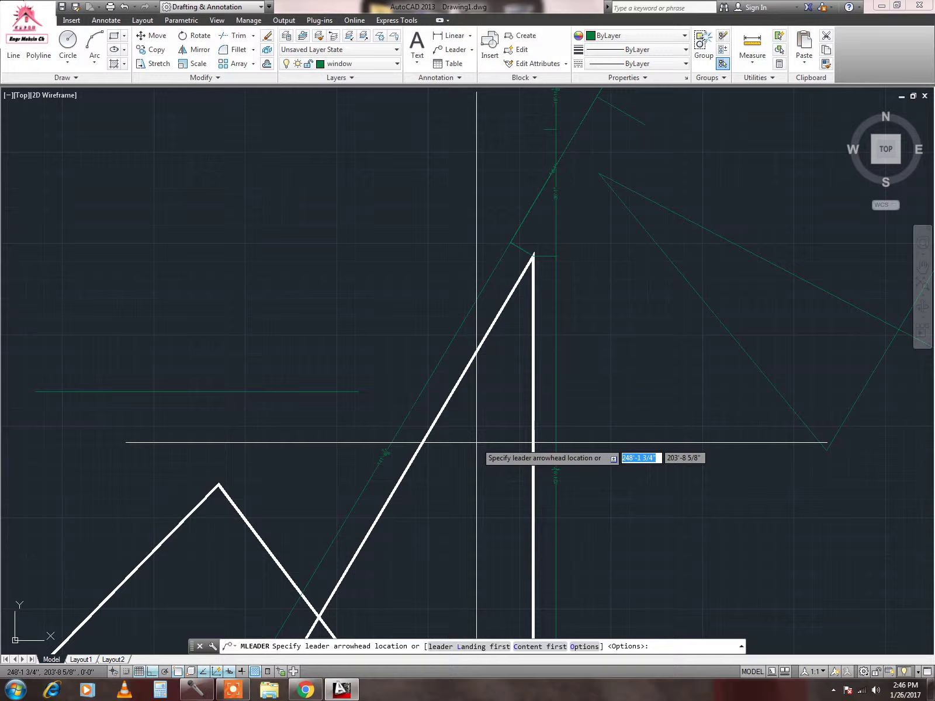
pyautogui.write('o')
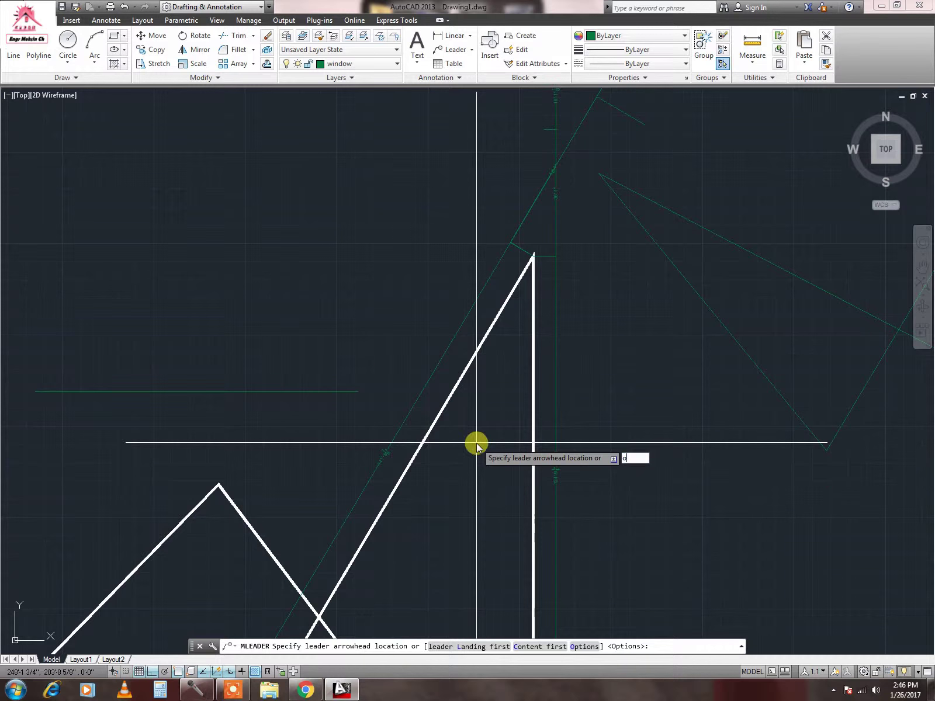
pyautogui.press('Return')
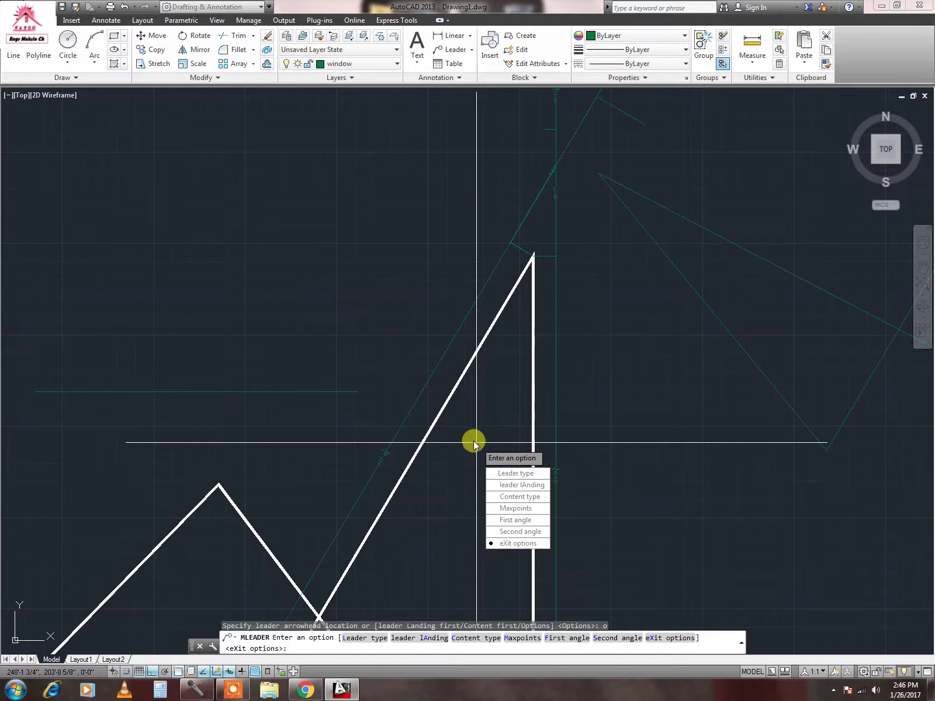
pyautogui.click(496, 473)
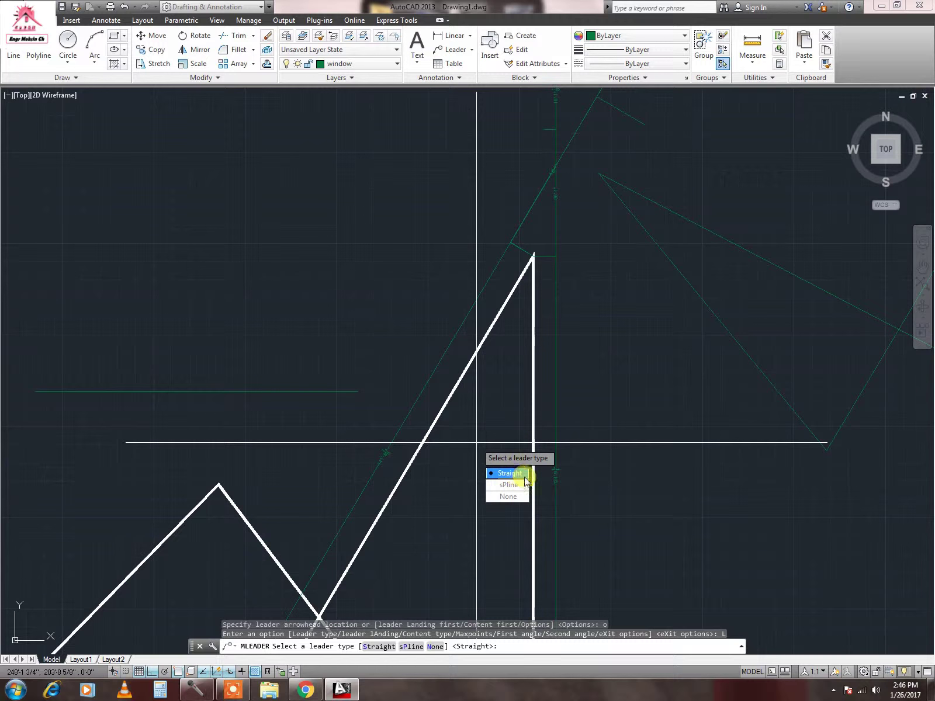
pyautogui.press('Escape')
pyautogui.scroll(2, 356, 400)
pyautogui.scroll(3, 351, 392)
pyautogui.scroll(1, 325, 380)
pyautogui.scroll(-4, 456, 405)
pyautogui.scroll(-6, 456, 405)
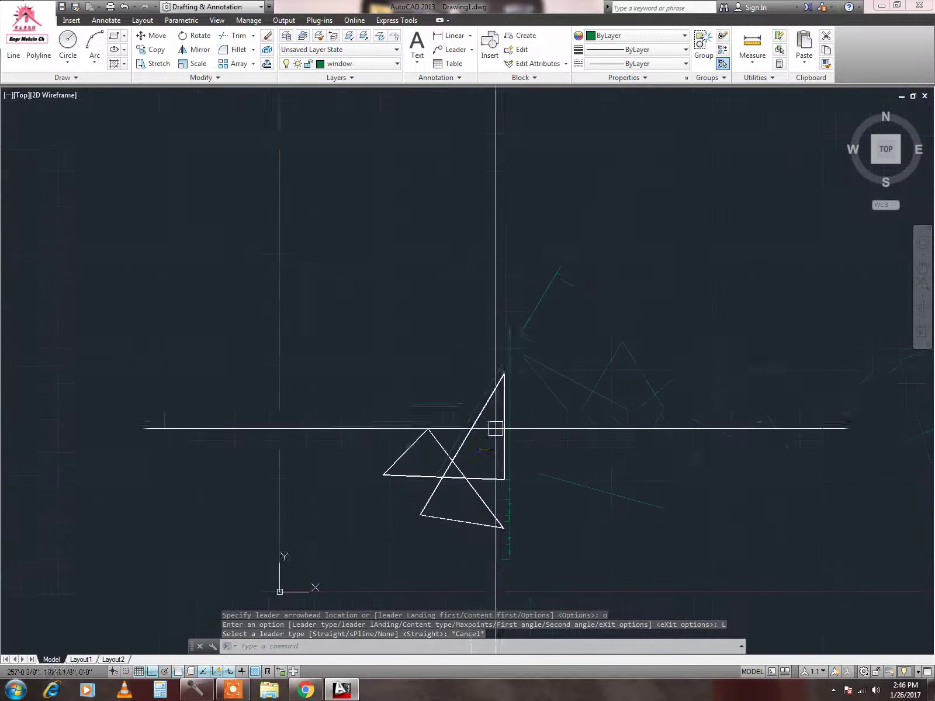
pyautogui.moveTo(494, 427); pyautogui.dragTo(350, 375, button='middle')
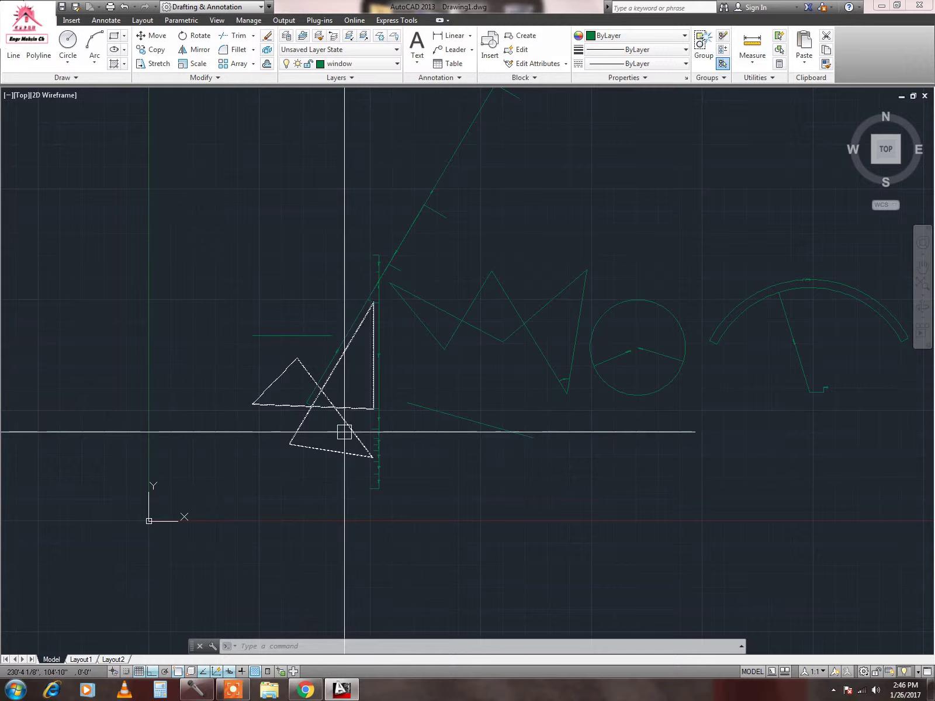
# Bring the circle into view and center-mark it with DIMCENTER.
pyautogui.write('DImCETer')
pyautogui.press('Return')
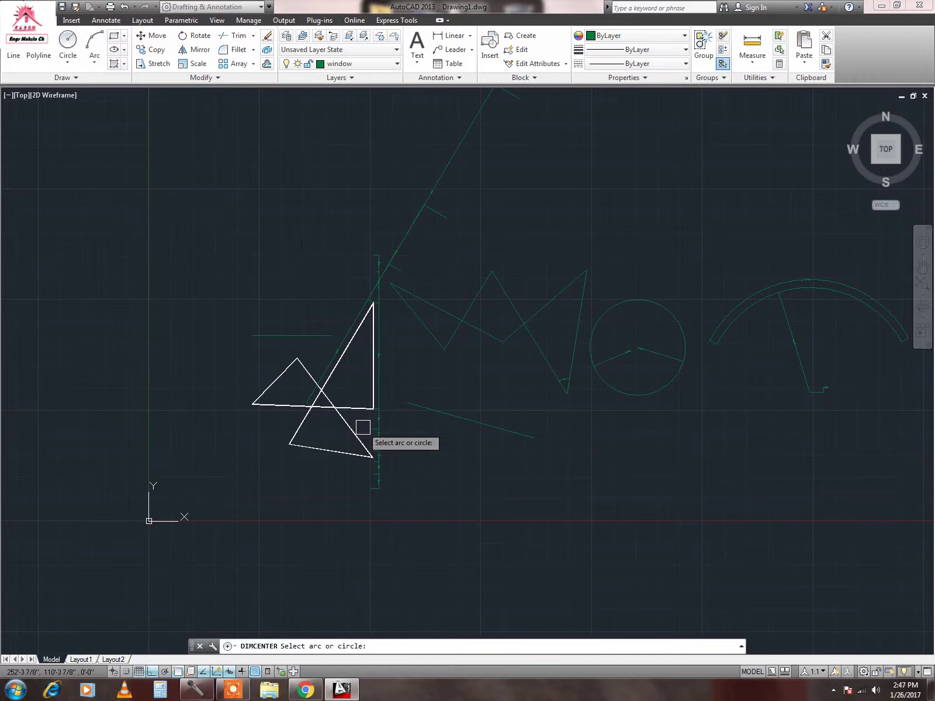
pyautogui.moveTo(538, 420); pyautogui.dragTo(299, 401, button='middle')
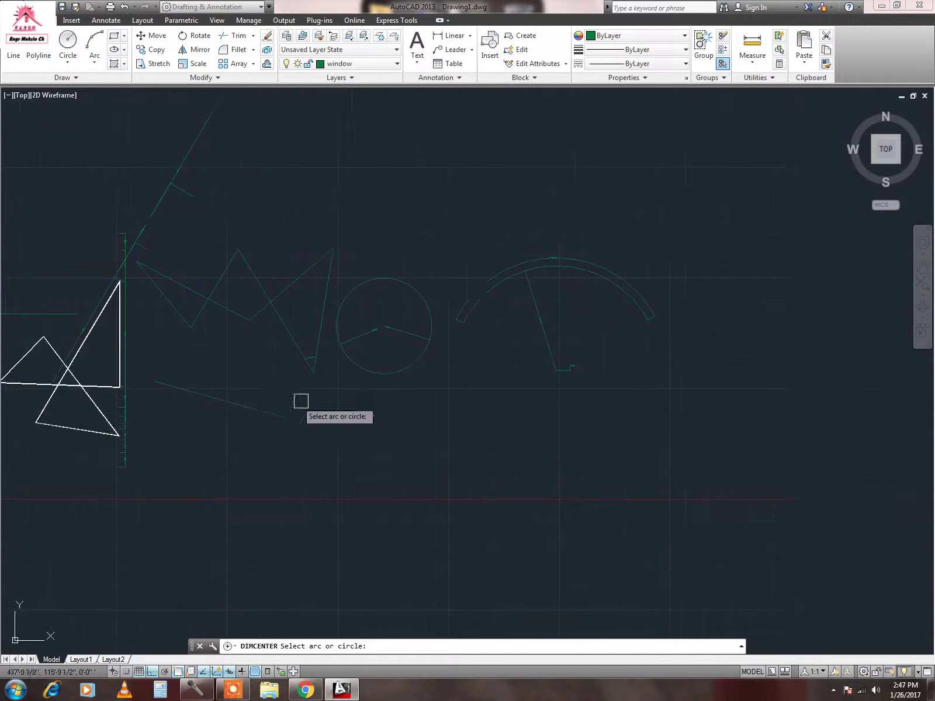
pyautogui.scroll(5, 386, 286)
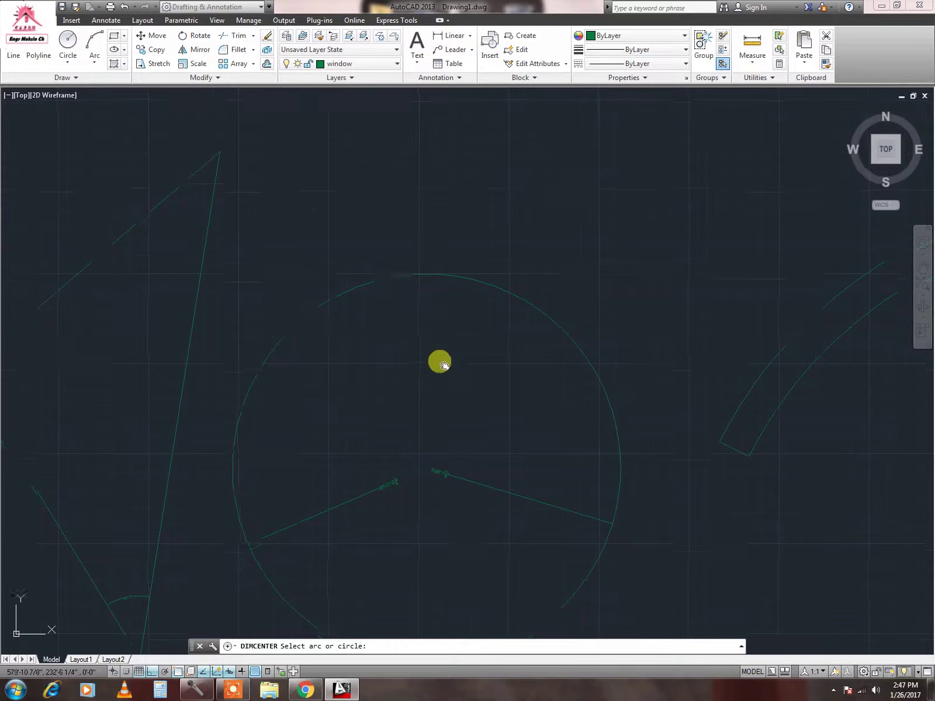
pyautogui.moveTo(467, 286); pyautogui.dragTo(464, 188, button='middle')
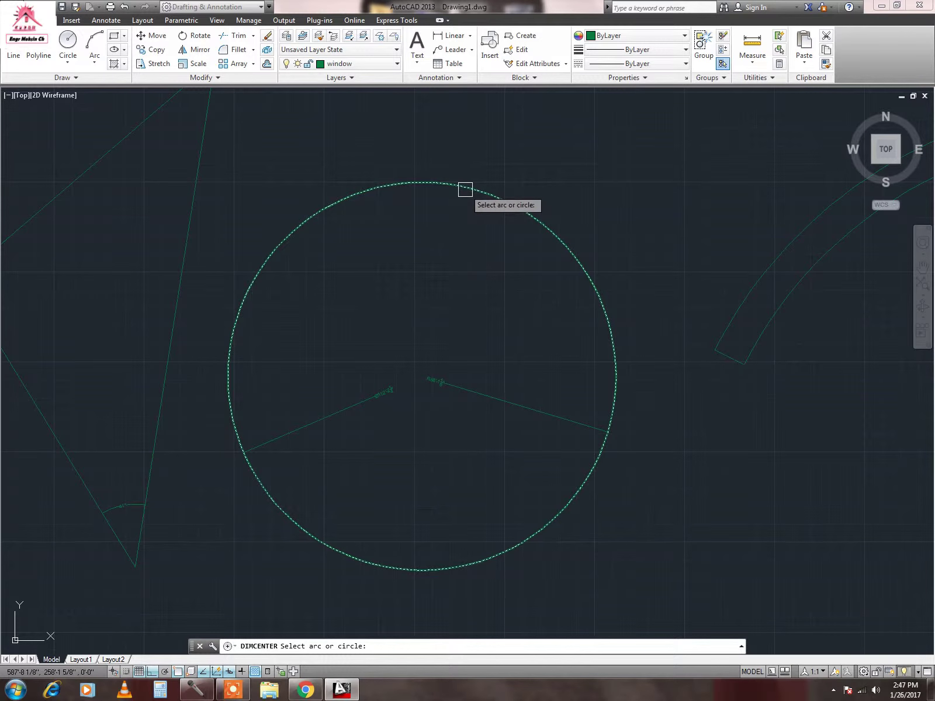
pyautogui.click(465, 188)
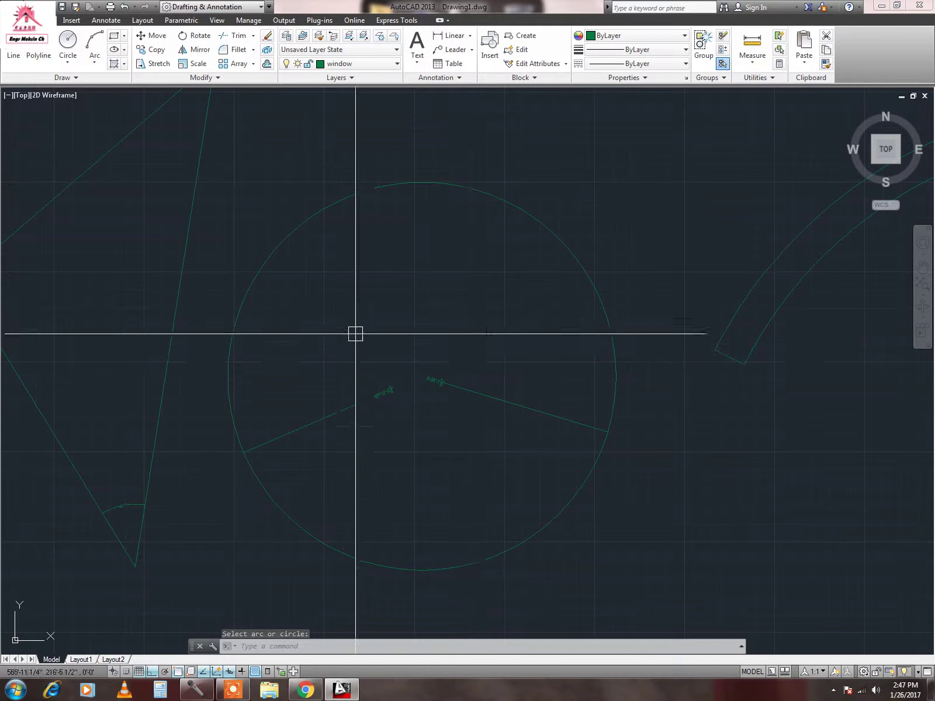
# Repeat the center mark on the circle and zoom in to inspect it.
pyautogui.press('Return')
pyautogui.scroll(-4, 475, 377)
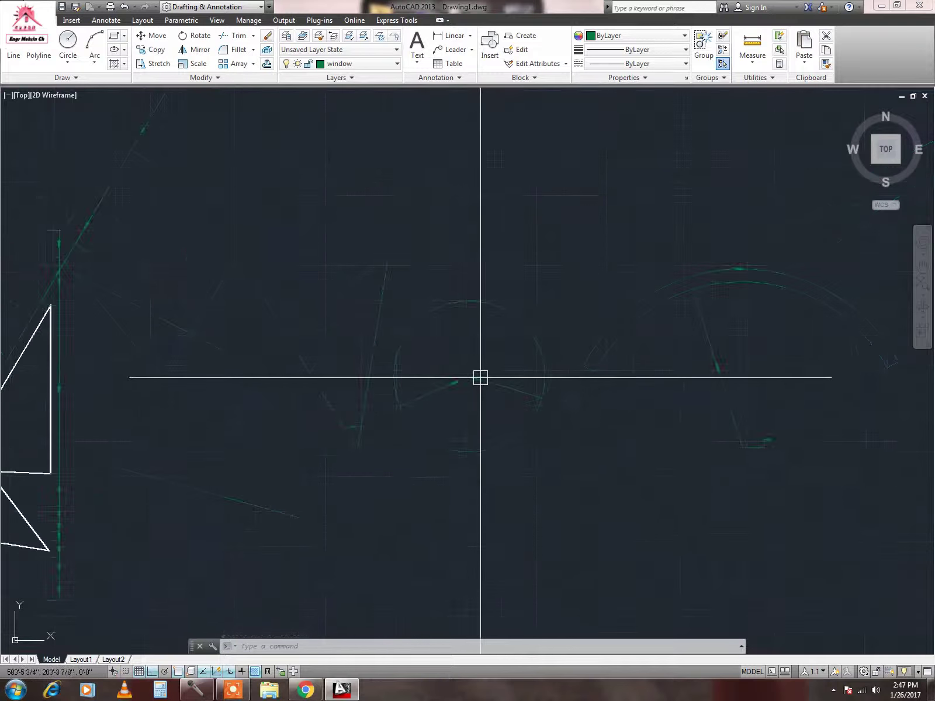
pyautogui.click(476, 305)
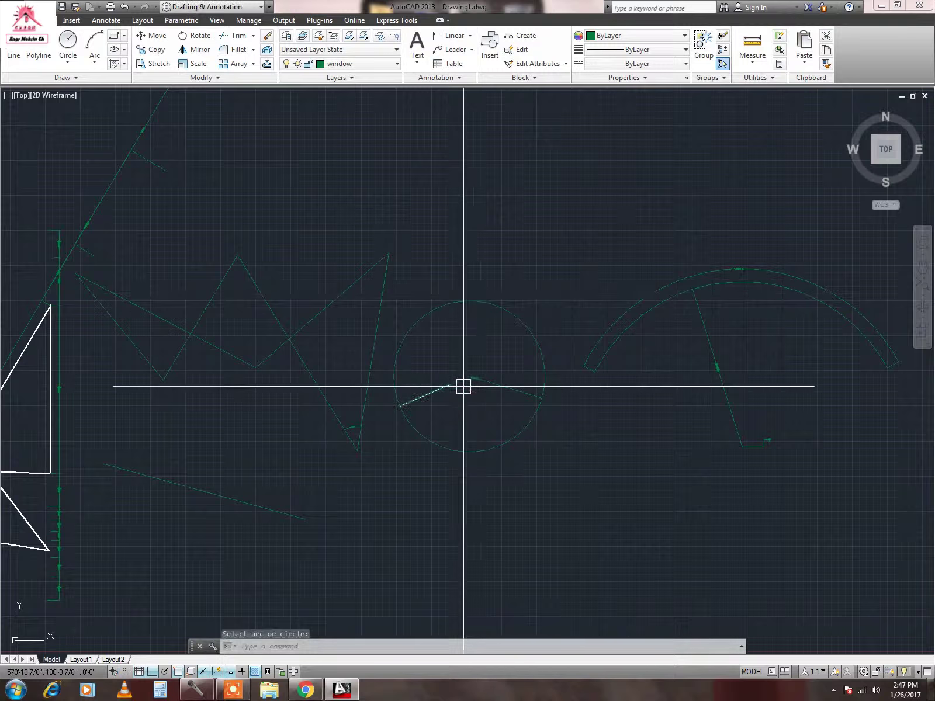
pyautogui.scroll(5, 490, 340)
pyautogui.scroll(6, 489, 337)
pyautogui.scroll(3, 391, 297)
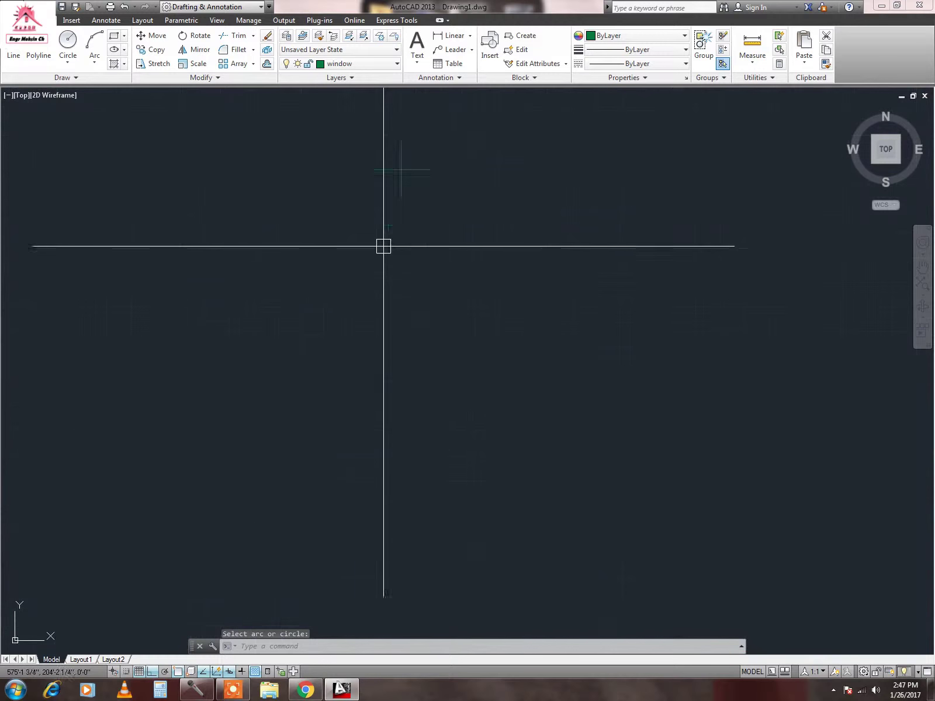
pyautogui.scroll(-3, 390, 468)
pyautogui.scroll(-2, 432, 543)
pyautogui.scroll(-2, 410, 467)
pyautogui.scroll(-2, 419, 461)
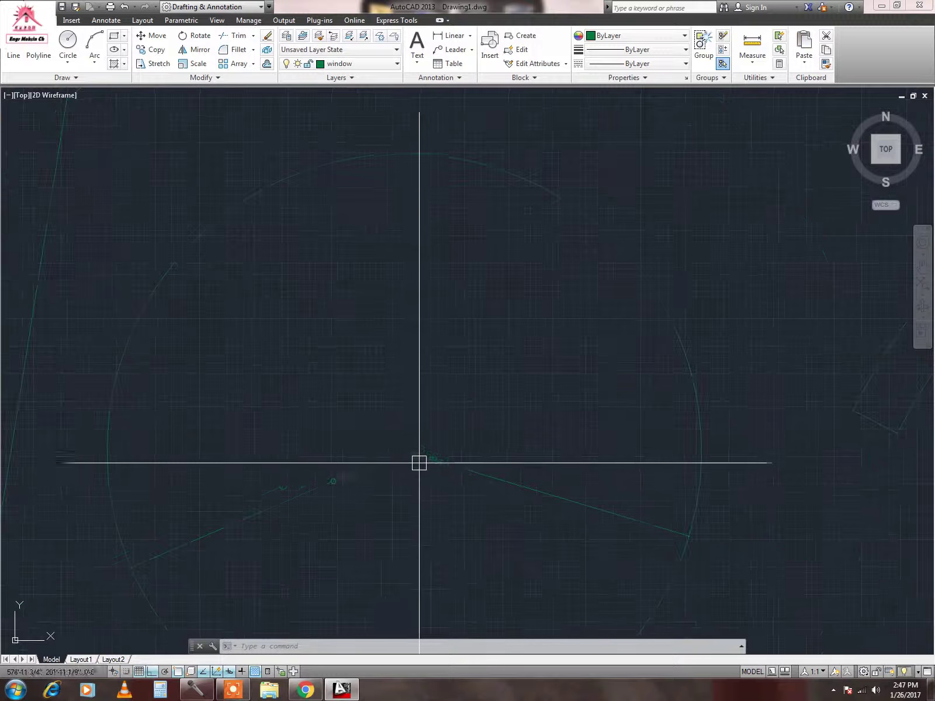
pyautogui.moveTo(370, 380)
pyautogui.mouseDown(button='middle')
pyautogui.moveTo(385, 351)
pyautogui.moveTo(365, 392)
pyautogui.mouseUp(button='middle')
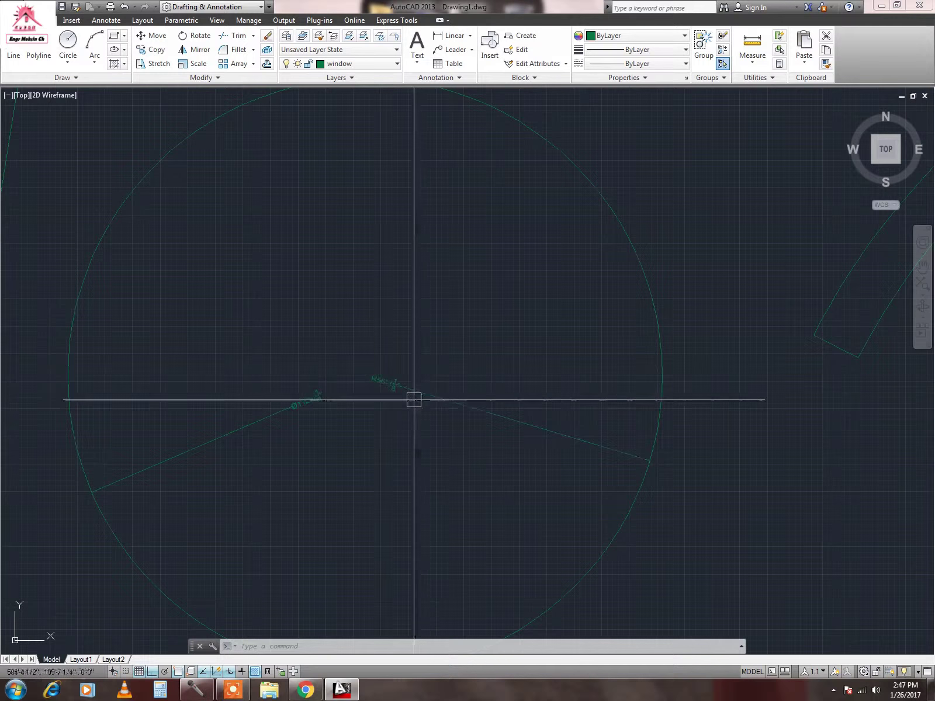
pyautogui.scroll(-2, 431, 420)
pyautogui.scroll(-2, 398, 407)
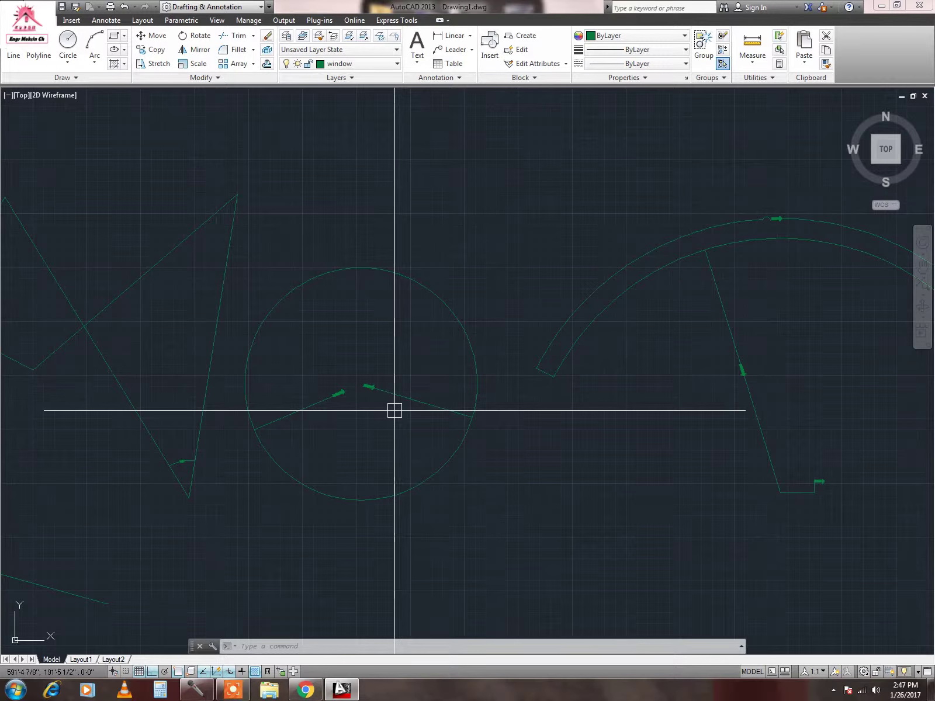
# Start DIMJOGLINE and try picking the radius dimension for a jog.
pyautogui.write('DIM')
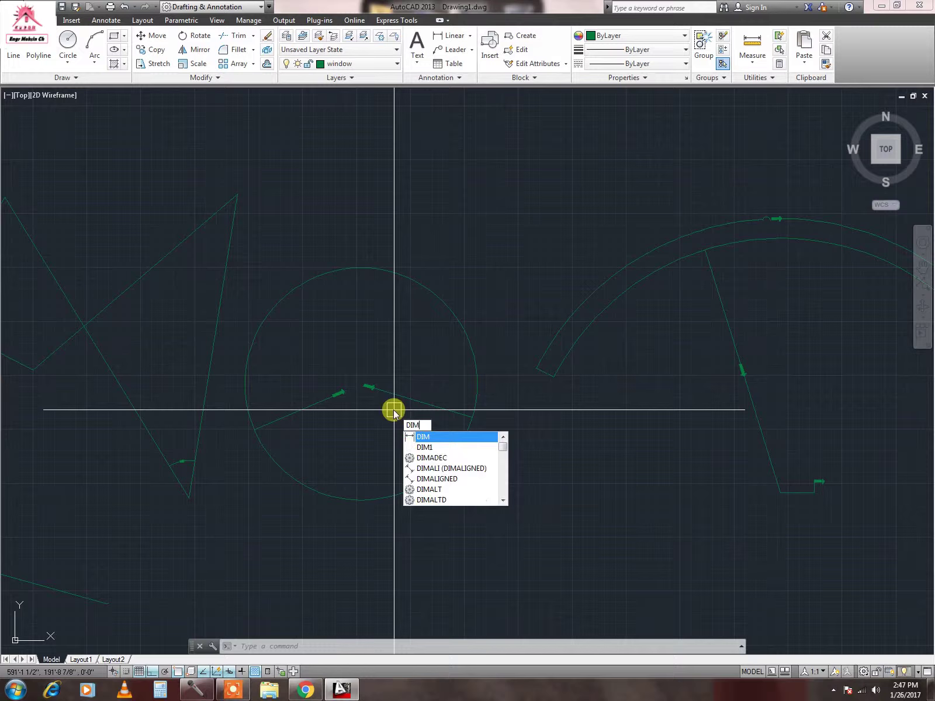
pyautogui.write('Jog')
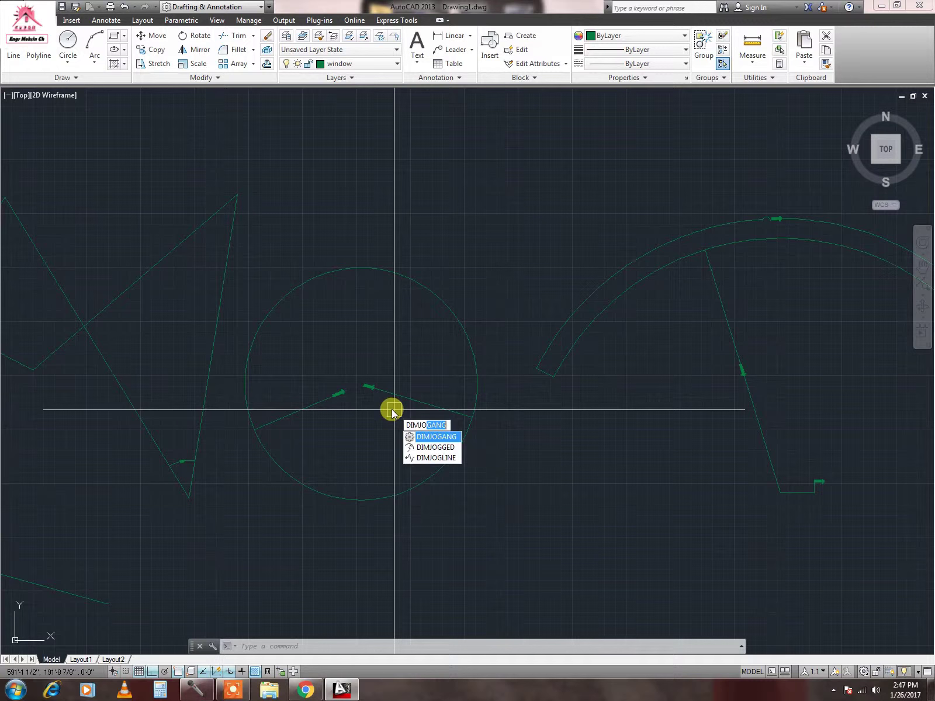
pyautogui.write('g')
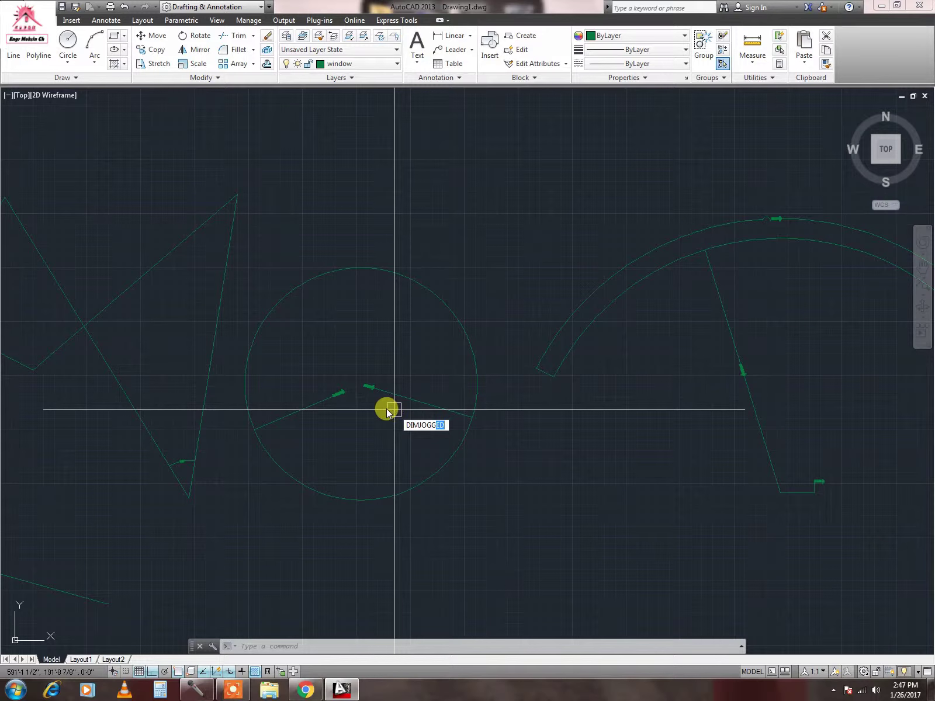
pyautogui.write('li')
pyautogui.press('Return')
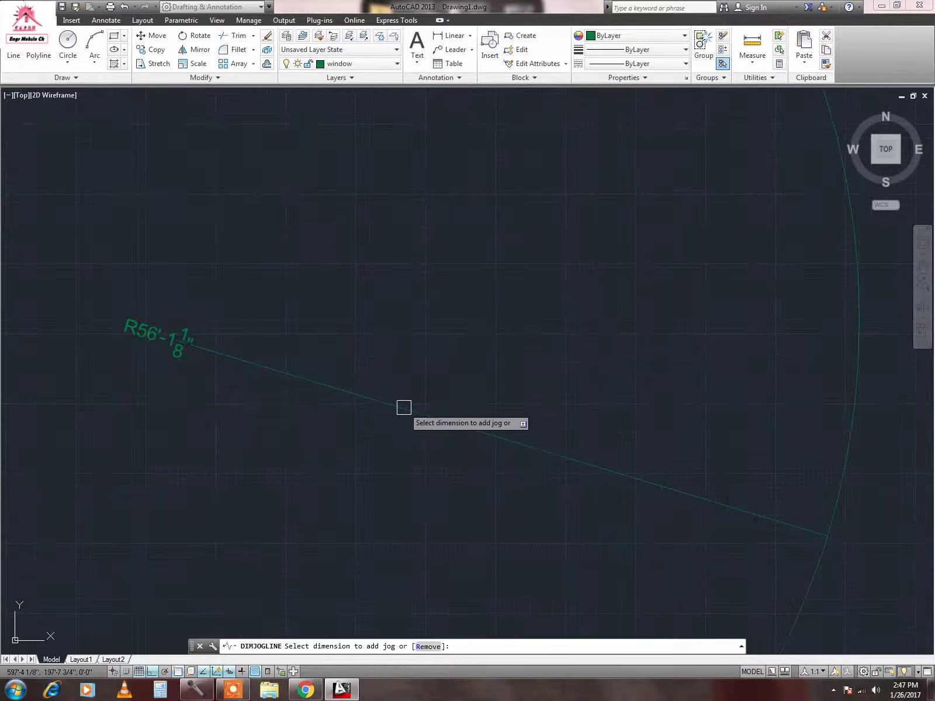
pyautogui.click(406, 409)
pyautogui.click(420, 416)
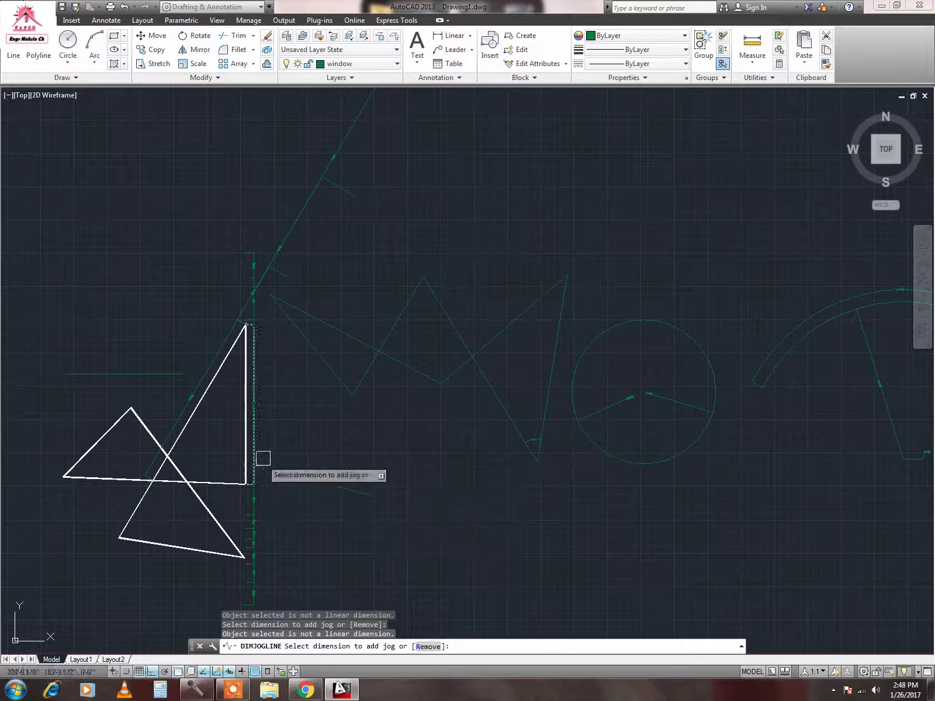
# Place the jog partway along the vertical dimension beside the triangle and inspect it.
pyautogui.scroll(4, 263, 457)
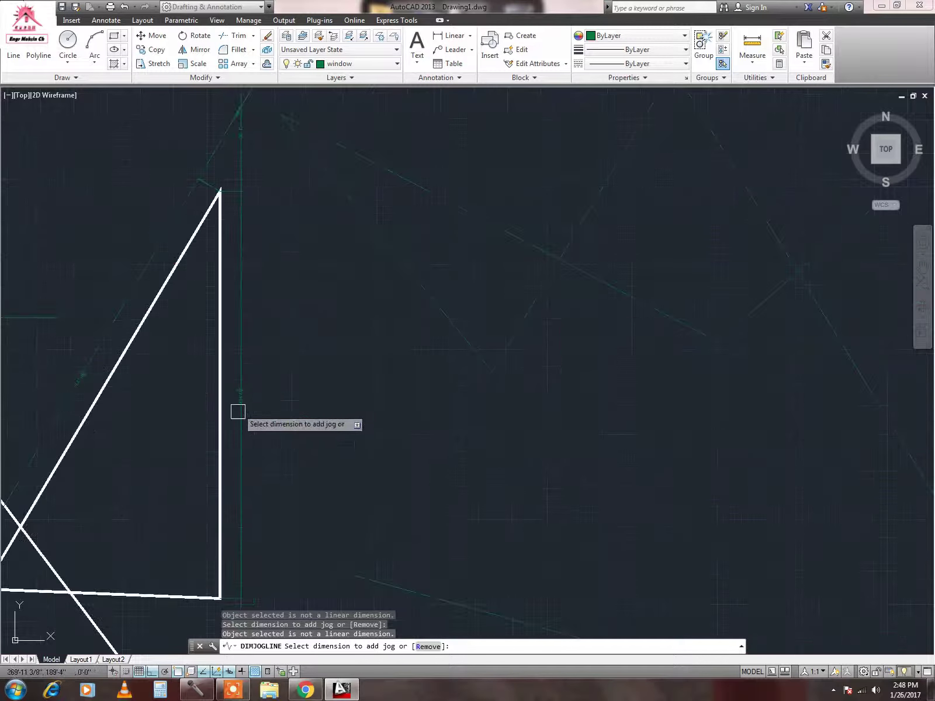
pyautogui.click(242, 429)
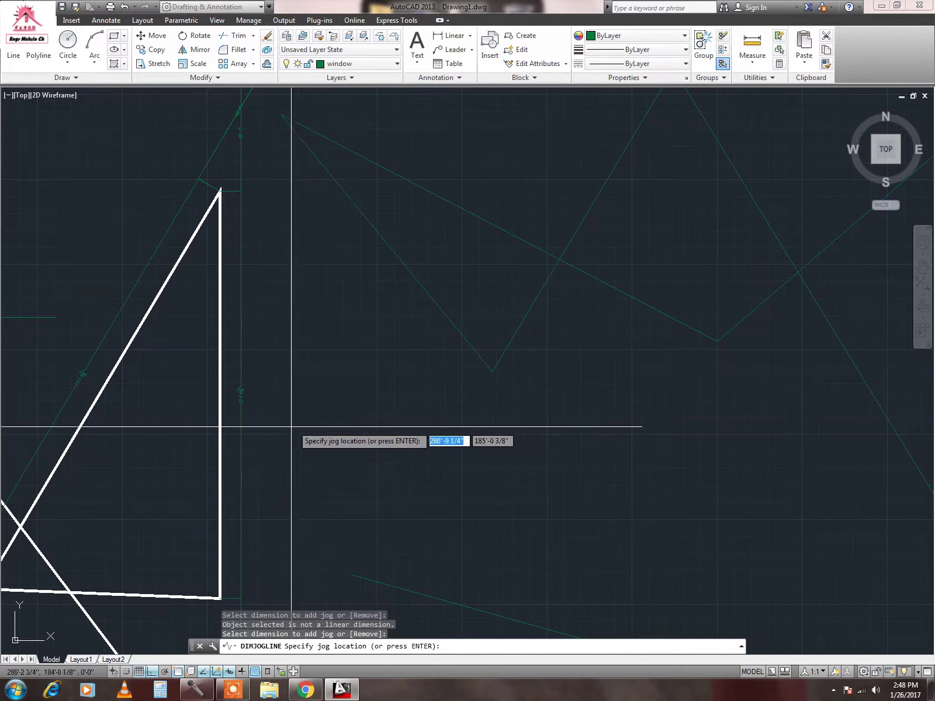
pyautogui.click(253, 482)
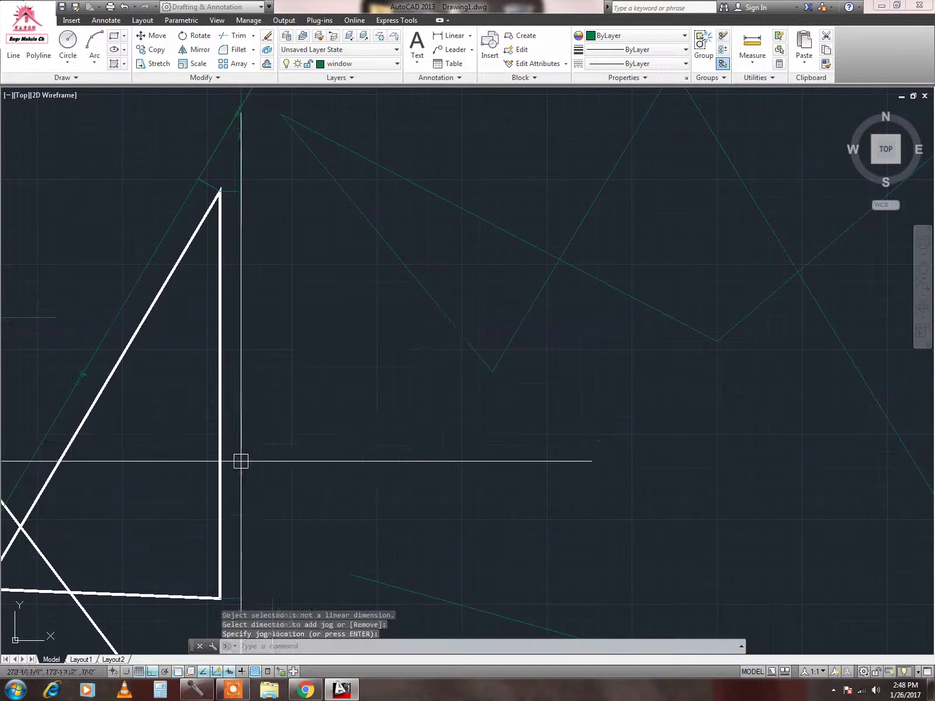
pyautogui.scroll(6, 254, 483)
pyautogui.scroll(2, 225, 432)
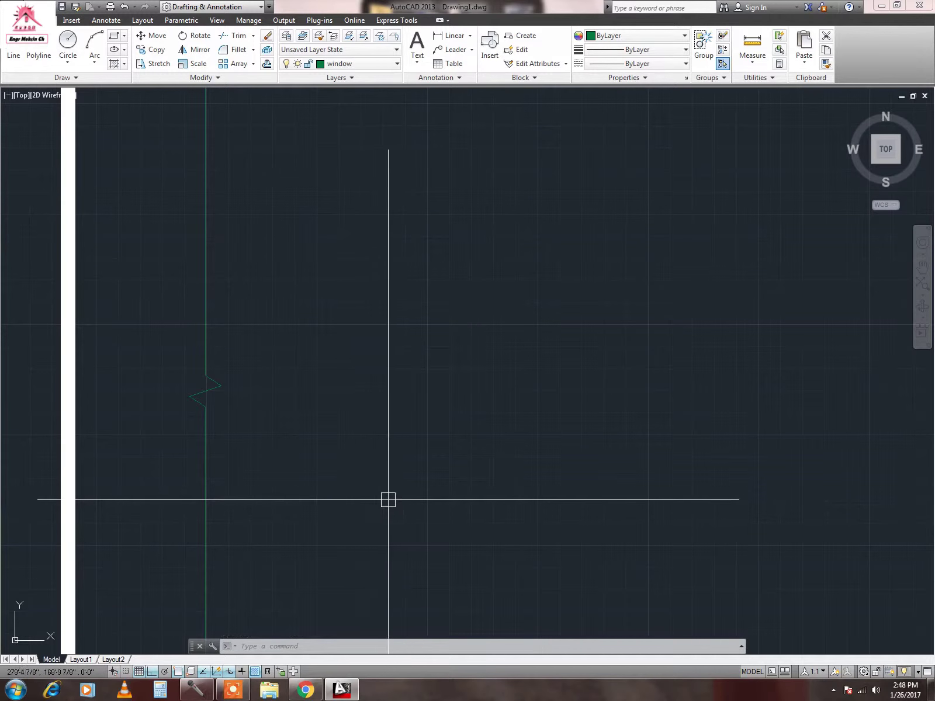
pyautogui.scroll(-4, 387, 500)
pyautogui.moveTo(387, 499)
pyautogui.mouseDown(button='middle')
pyautogui.moveTo(313, 502)
pyautogui.moveTo(323, 397)
pyautogui.mouseUp(button='middle')
pyautogui.scroll(-3, 348, 494)
pyautogui.scroll(3, 323, 397)
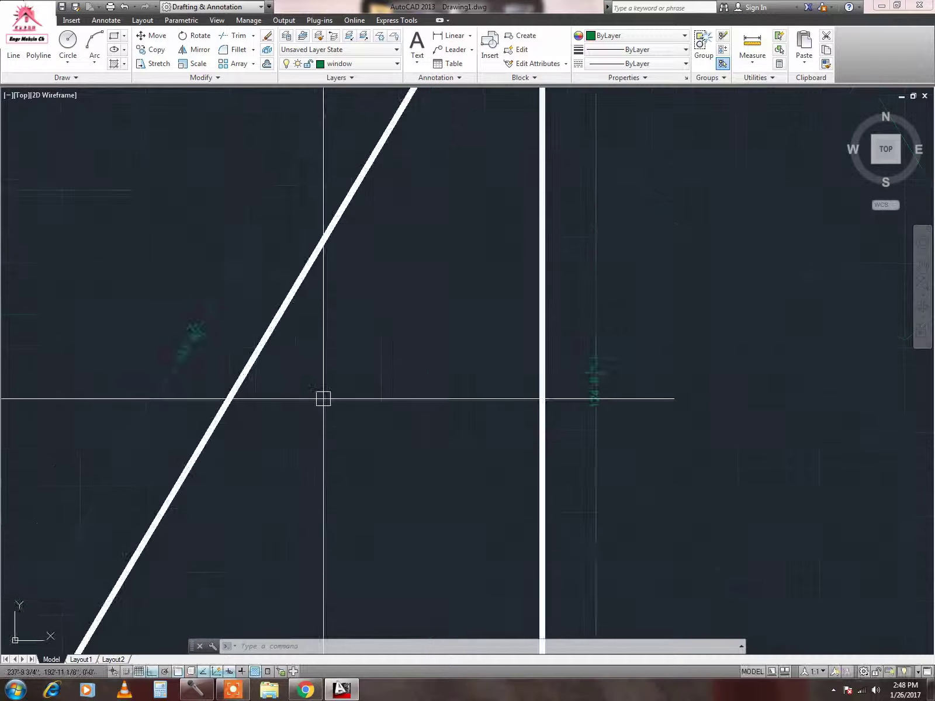
# In the Inspection Dimension dialog, keep Round shape and set label box, rate daf.
pyautogui.write('dimln')
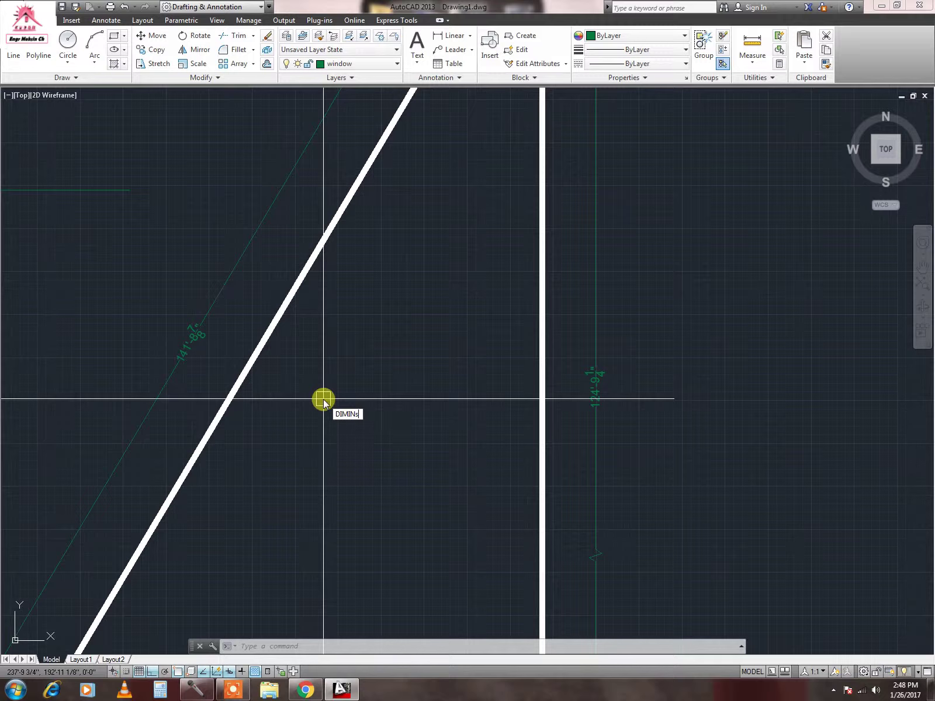
pyautogui.press('Return')
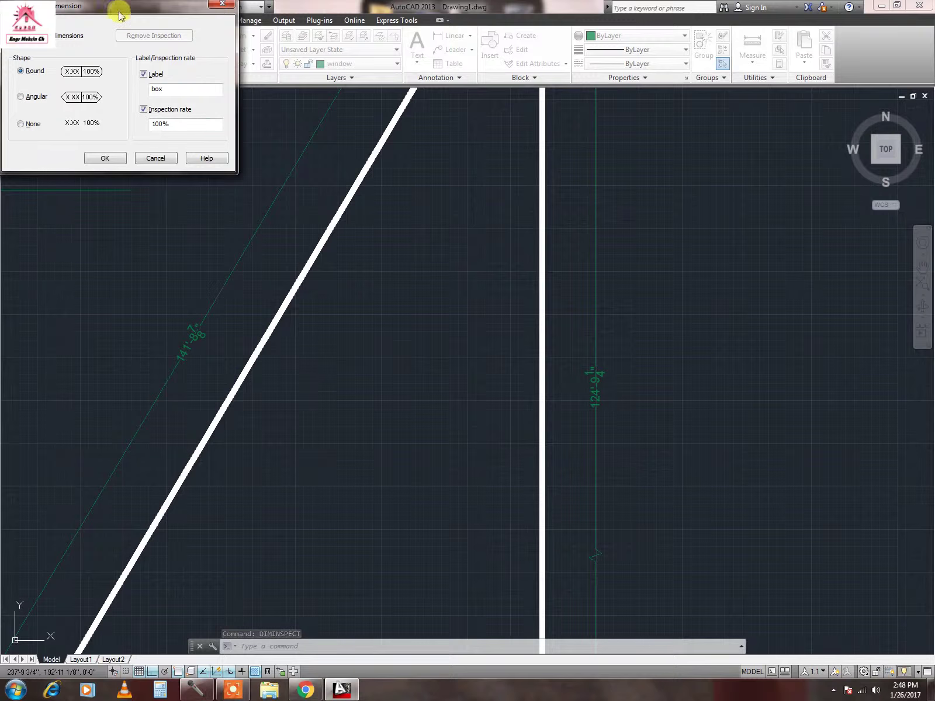
pyautogui.moveTo(118, 11); pyautogui.dragTo(119, 40)
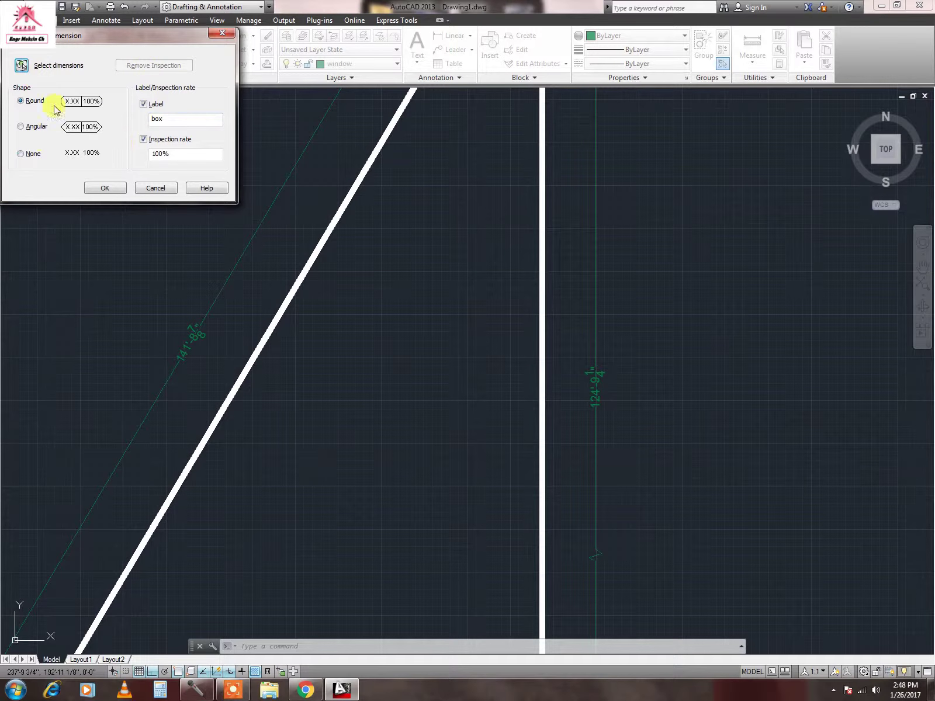
pyautogui.moveTo(109, 34)
pyautogui.mouseDown()
pyautogui.moveTo(165, 142)
pyautogui.moveTo(106, 112)
pyautogui.mouseUp()
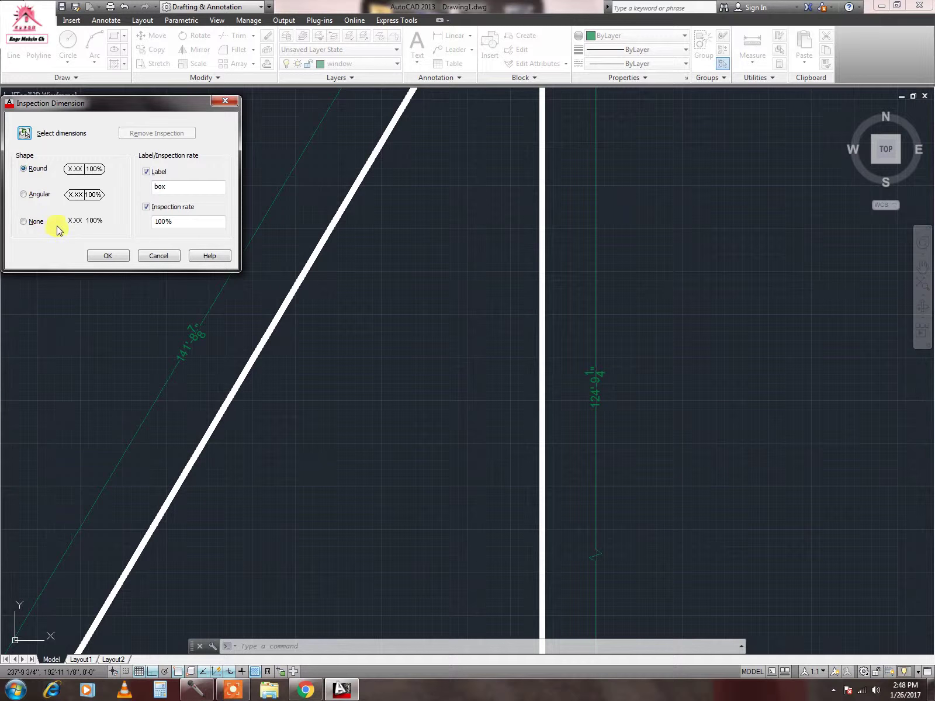
pyautogui.click(146, 172)
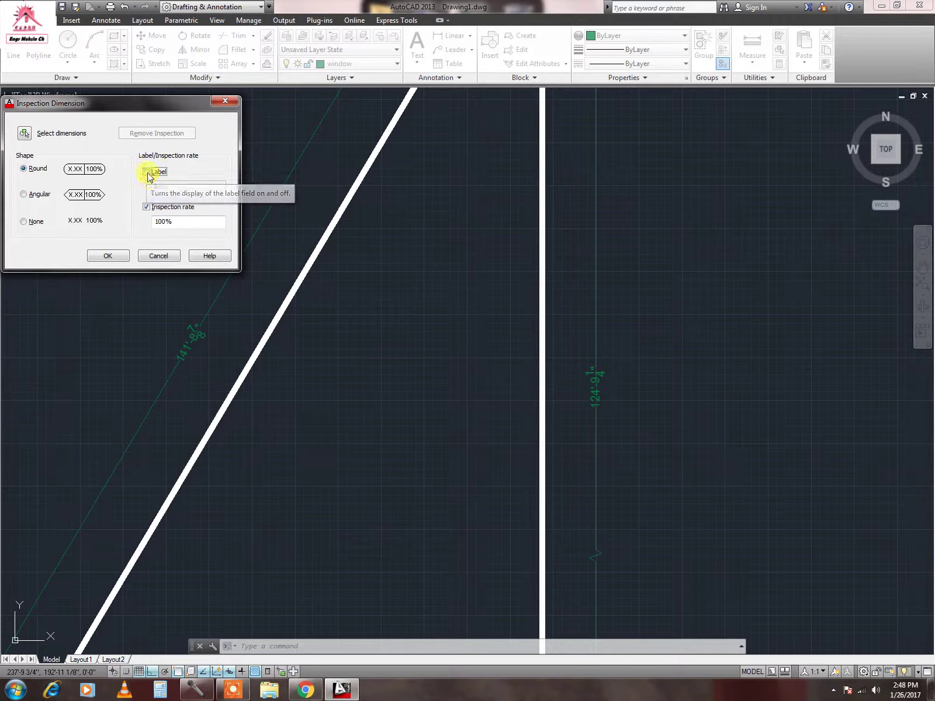
pyautogui.click(147, 172)
pyautogui.click(219, 186)
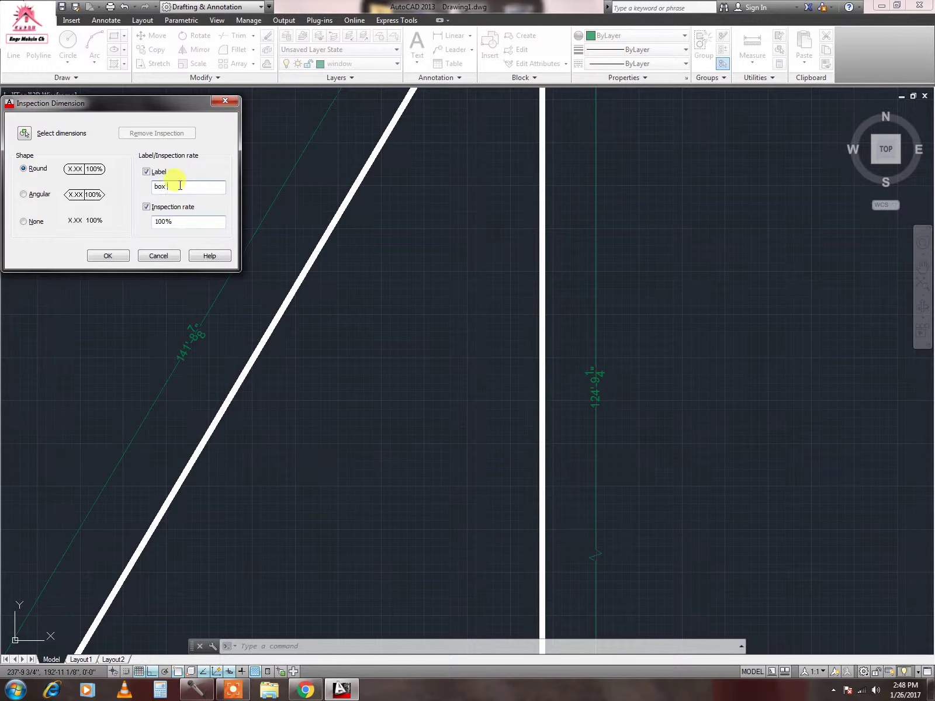
pyautogui.doubleClick(170, 221)
pyautogui.click(102, 256)
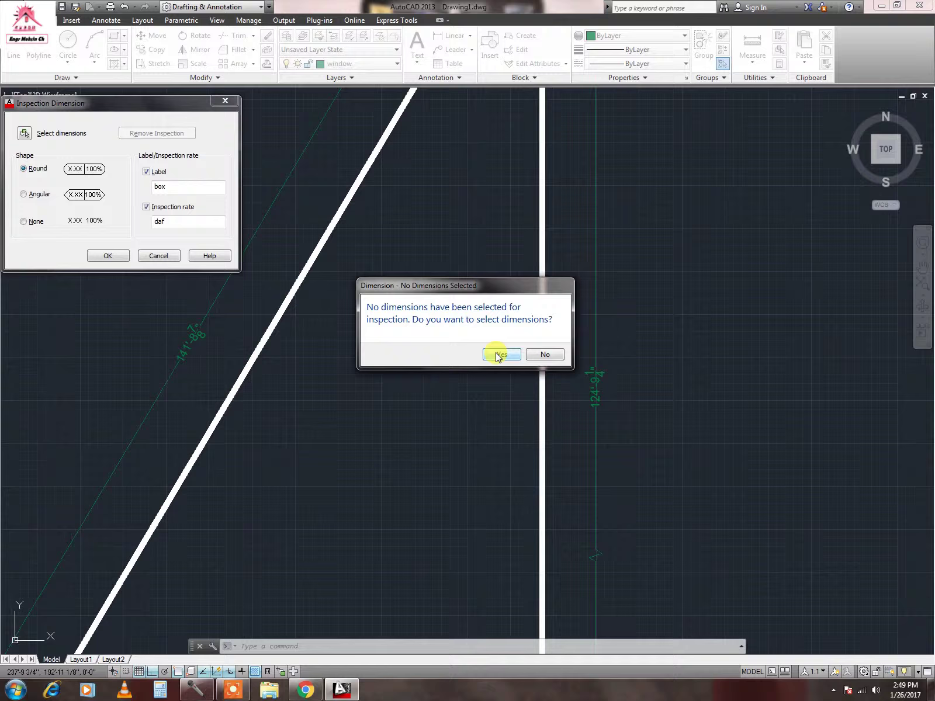
# Apply the inspection frame to the sloped aligned dimension, now reading box141'-8 7/8"daf.
pyautogui.click(496, 355)
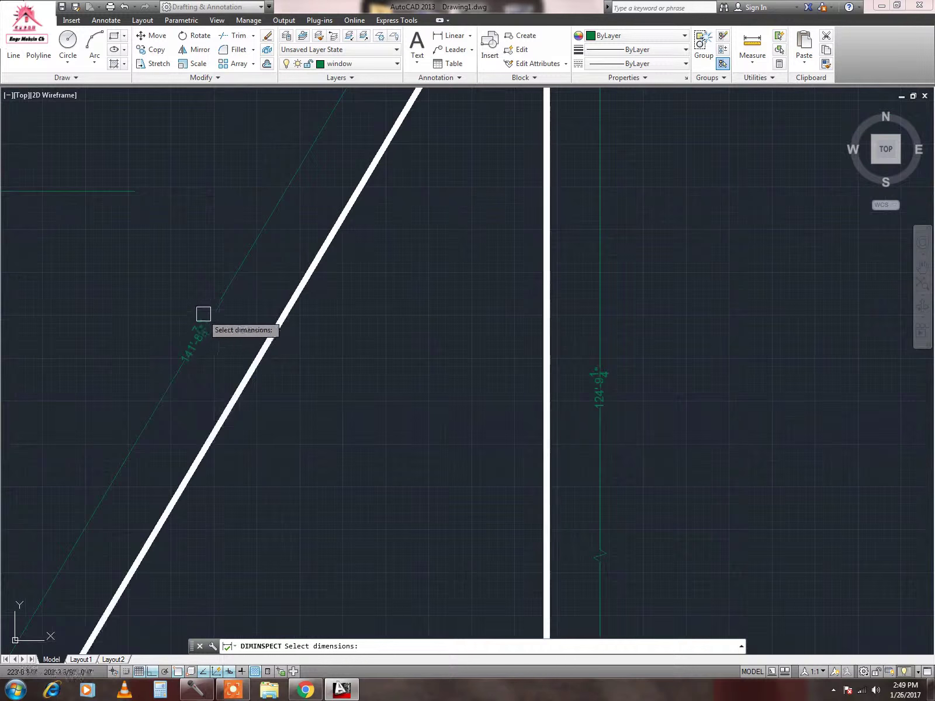
pyautogui.click(205, 316)
pyautogui.press('Return')
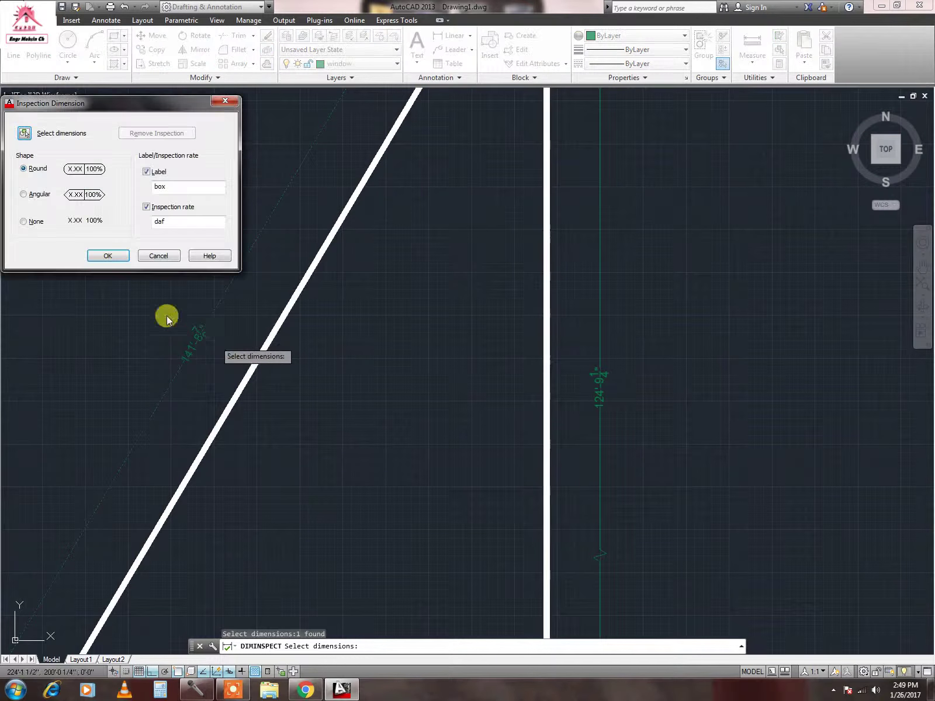
pyautogui.click(116, 261)
pyautogui.scroll(2, 217, 354)
pyautogui.scroll(2, 189, 331)
pyautogui.moveTo(157, 307)
pyautogui.mouseDown(button='middle')
pyautogui.moveTo(198, 313)
pyautogui.moveTo(216, 360)
pyautogui.mouseUp(button='middle')
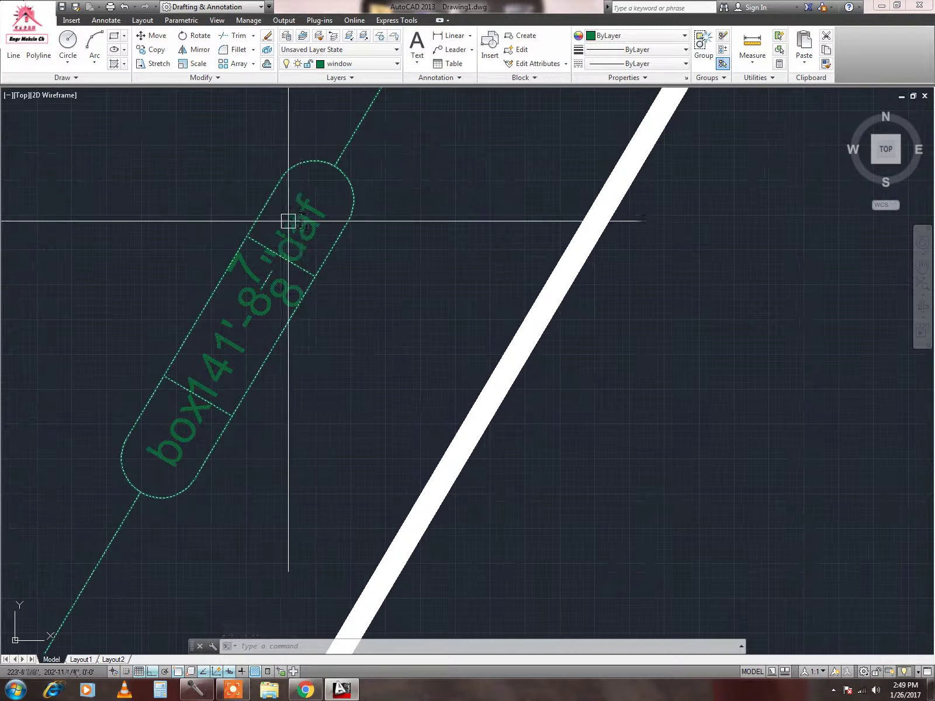
pyautogui.scroll(-3, 465, 362)
pyautogui.moveTo(449, 397); pyautogui.dragTo(372, 377, button='middle')
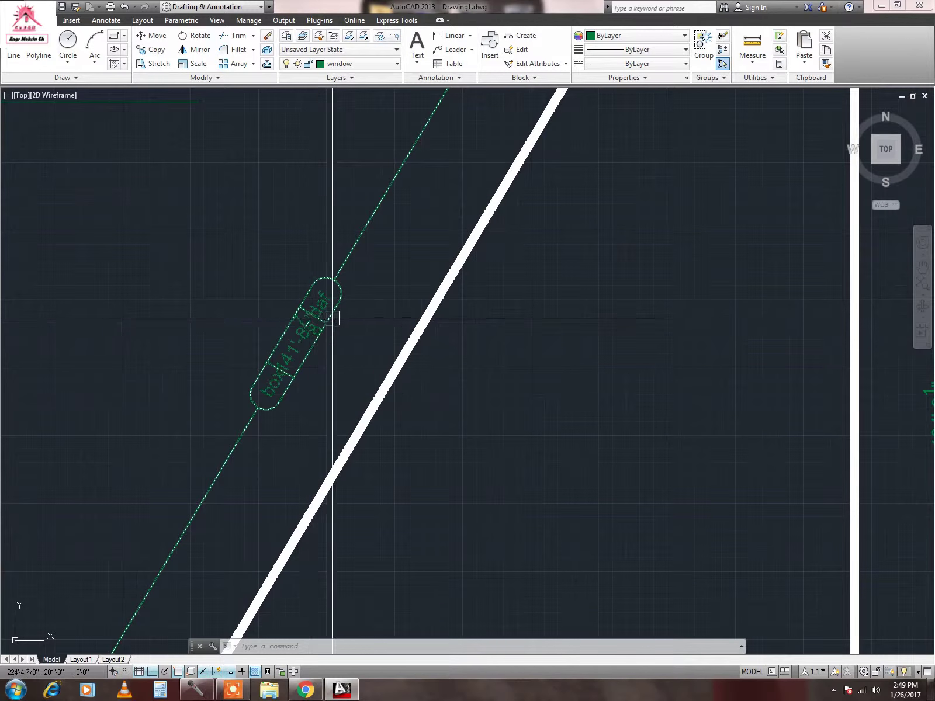
pyautogui.scroll(-2, 339, 317)
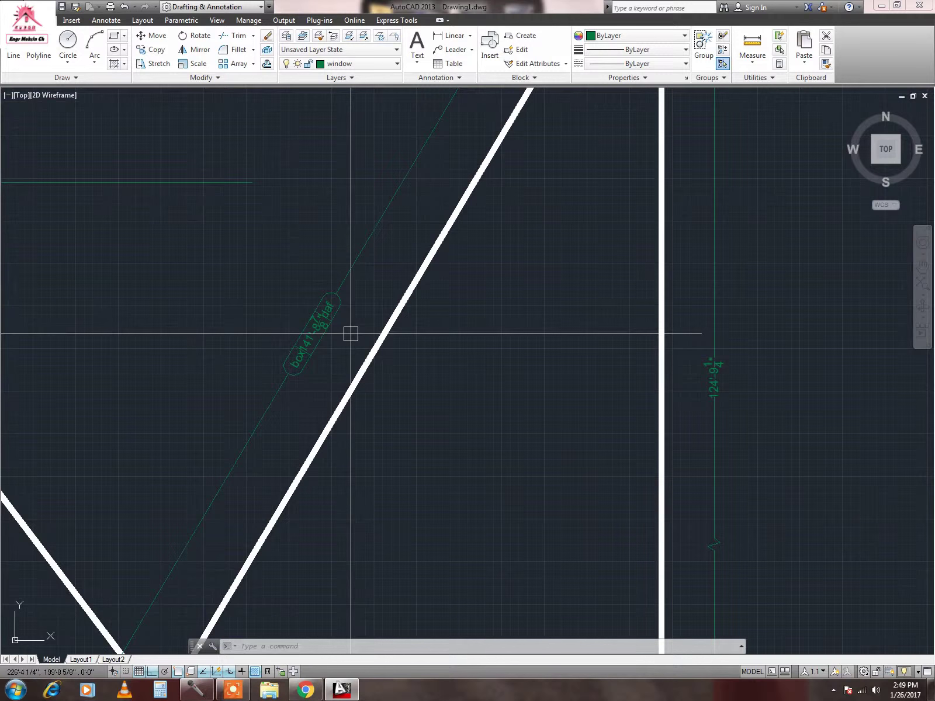
# Start DIMEDIT with New text and write the replacement text dfas5'.
pyautogui.write('DIM')
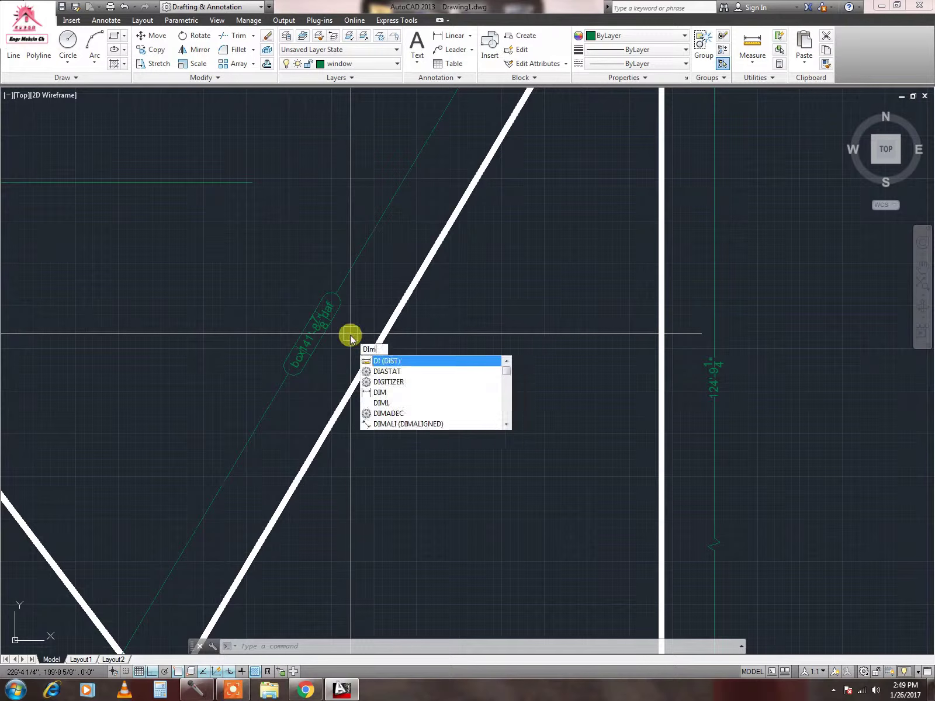
pyautogui.write('e')
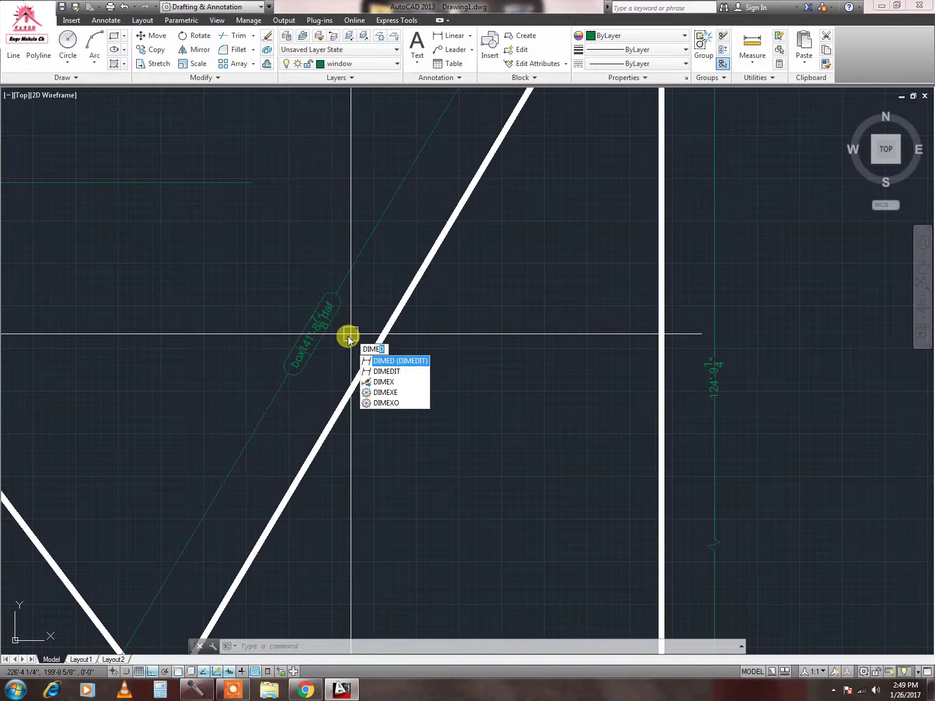
pyautogui.click(399, 366)
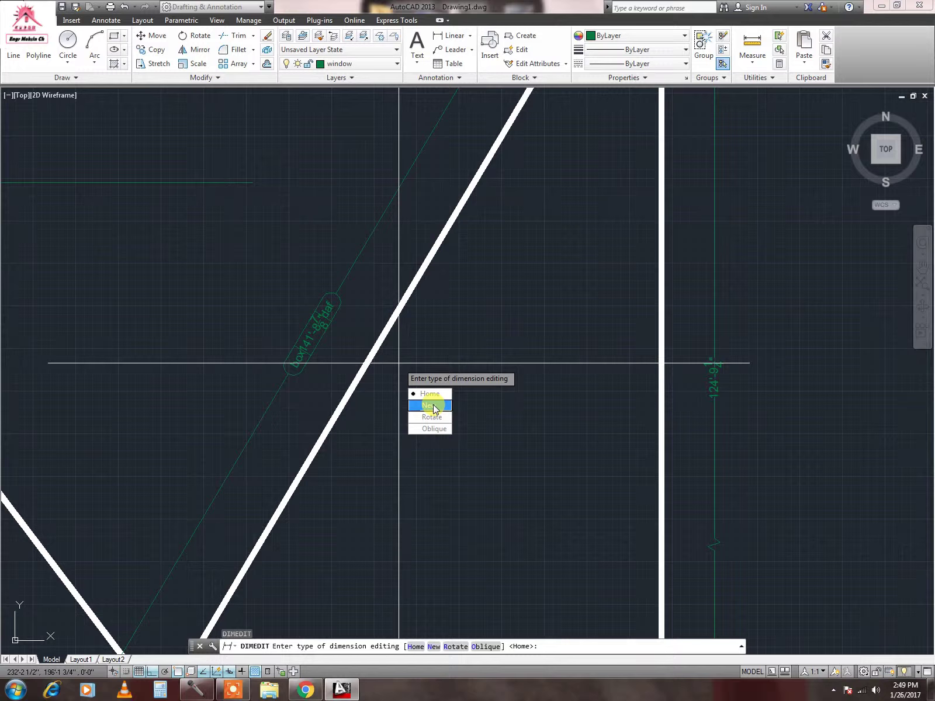
pyautogui.click(430, 404)
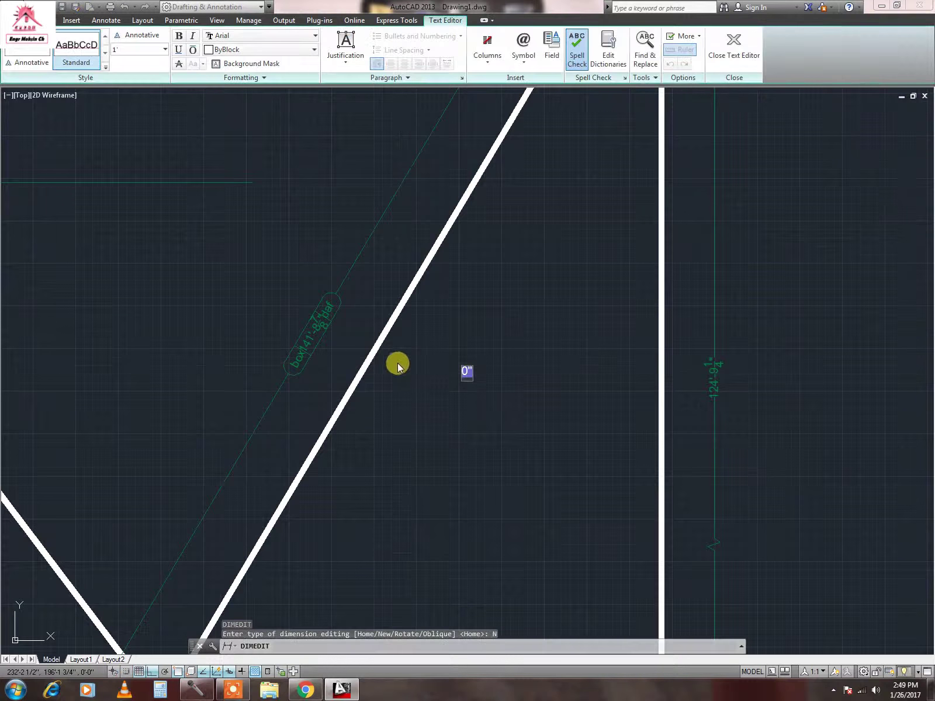
pyautogui.scroll(5, 466, 371)
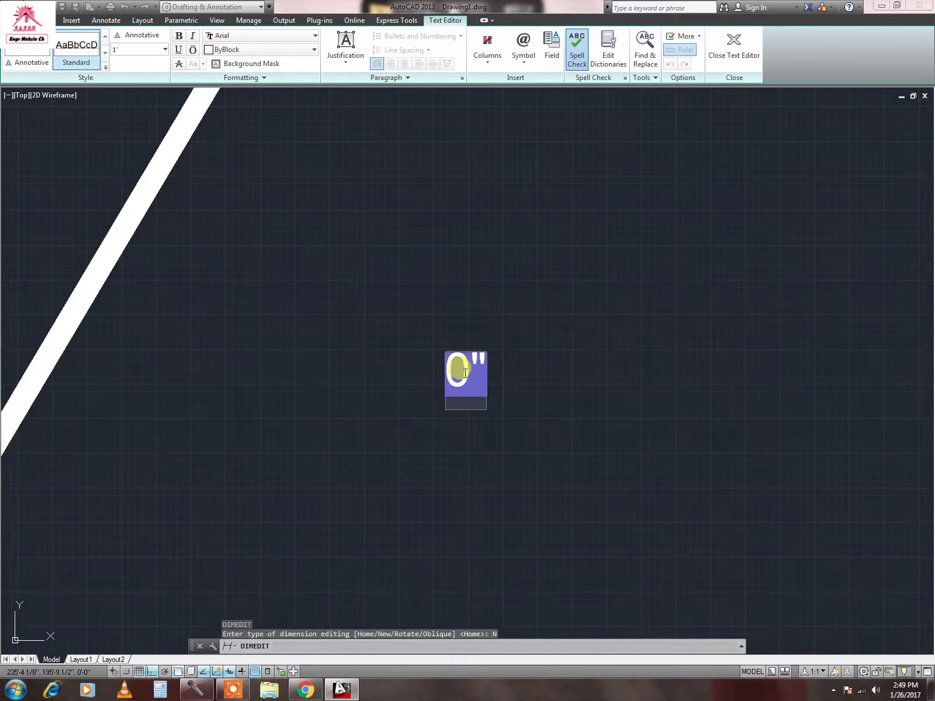
pyautogui.write('dfas')
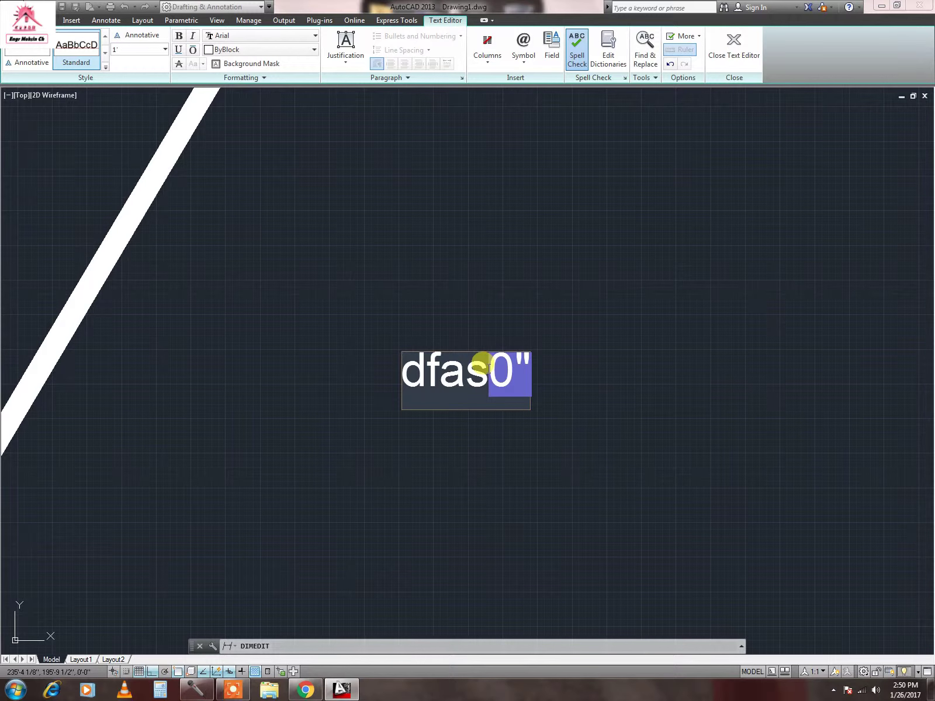
pyautogui.moveTo(485, 366); pyautogui.dragTo(526, 366)
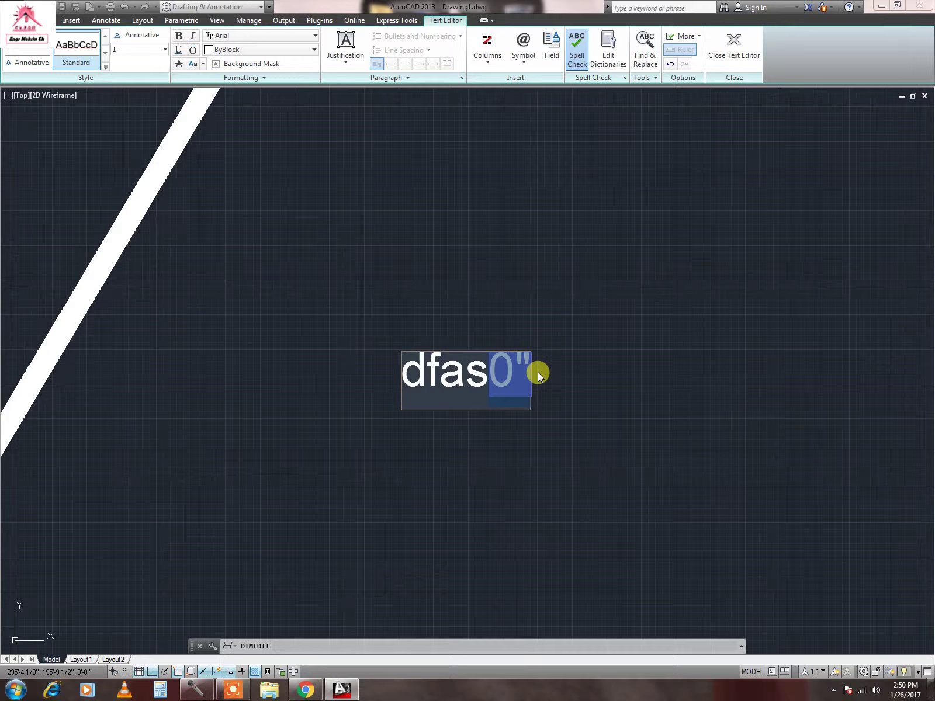
pyautogui.write('5')
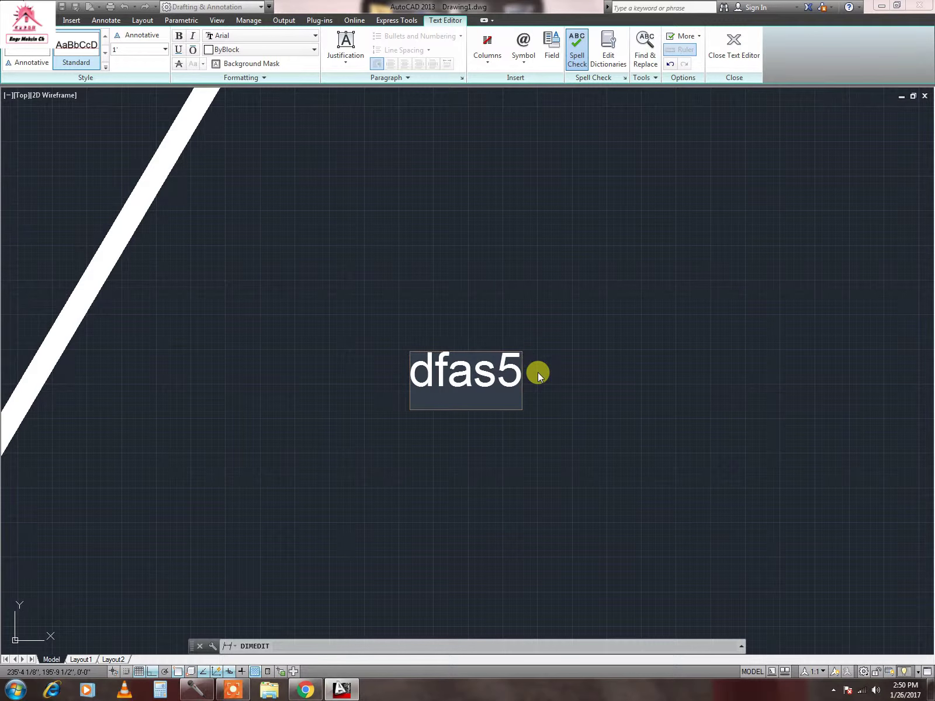
pyautogui.write("'")
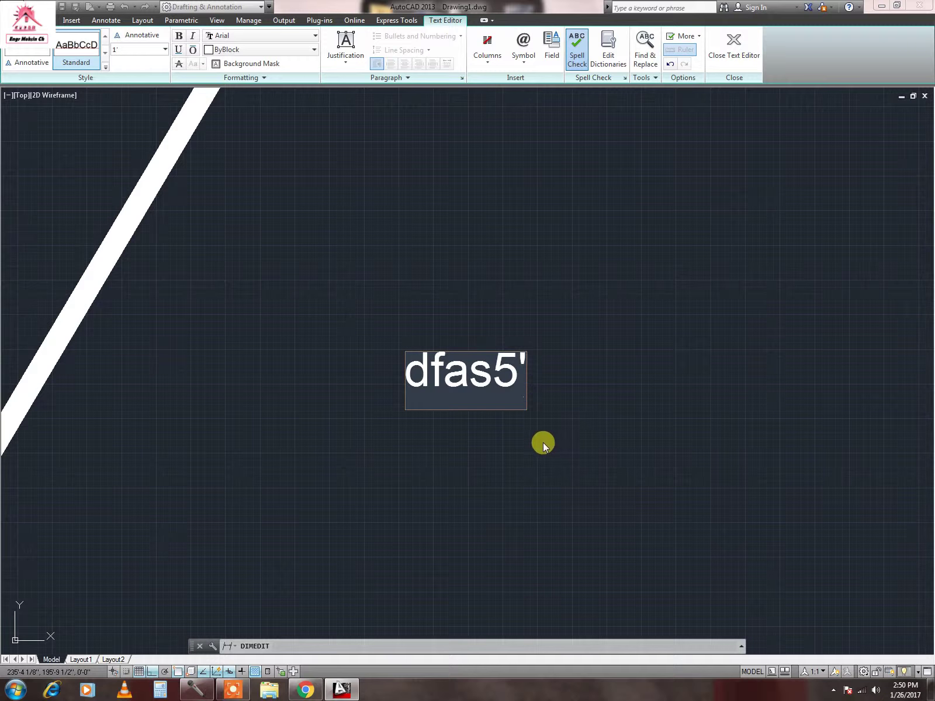
pyautogui.click(543, 443)
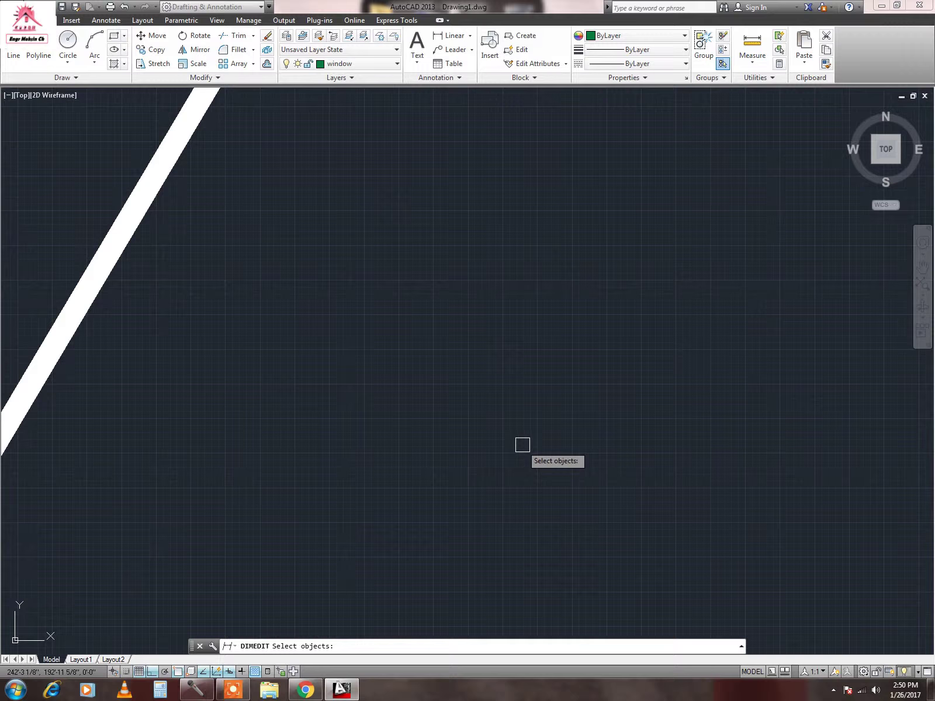
# Apply the dfas5' text to the vertical dimension beside the tall triangle.
pyautogui.scroll(-5, 522, 443)
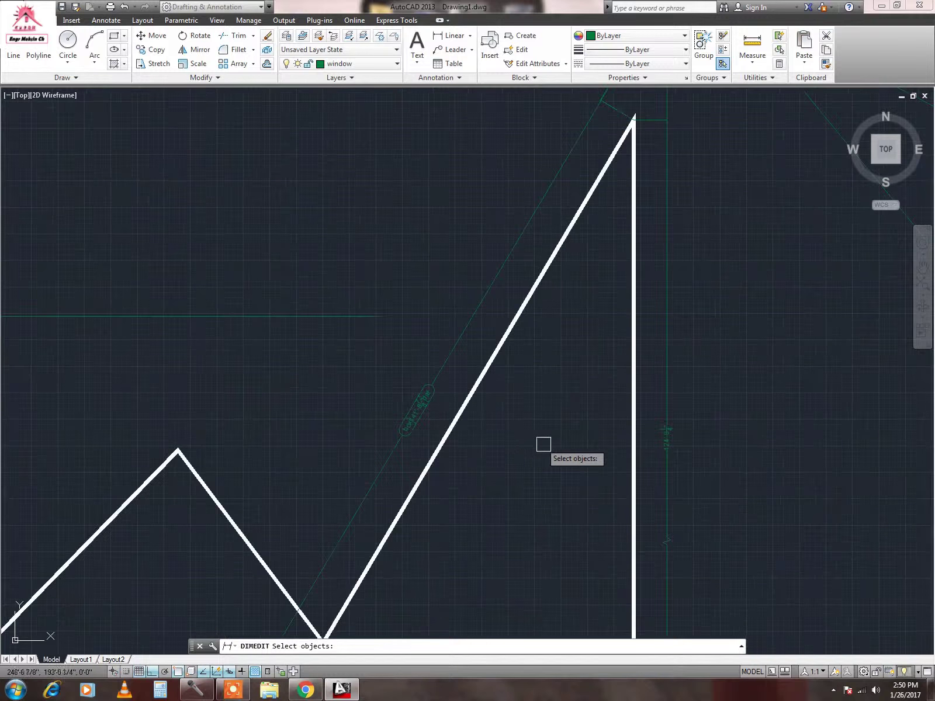
pyautogui.scroll(5, 642, 444)
pyautogui.scroll(2, 642, 417)
pyautogui.click(642, 417)
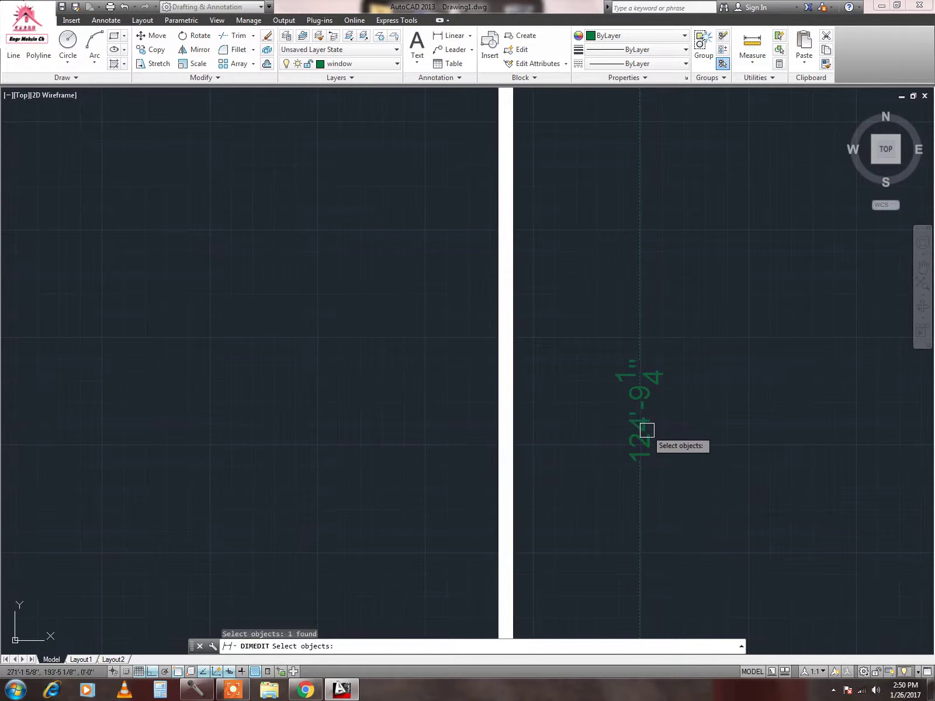
pyautogui.press('Return')
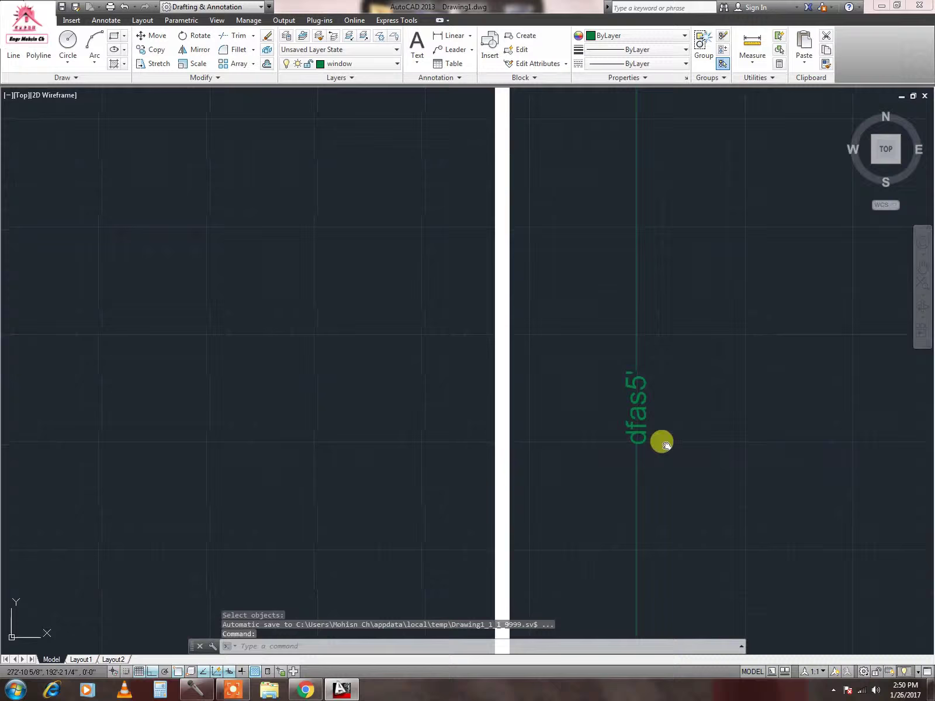
# Pan and zoom back to the circle and arc shapes.
pyautogui.moveTo(661, 439); pyautogui.dragTo(551, 369, button='middle')
pyautogui.scroll(3, 532, 351)
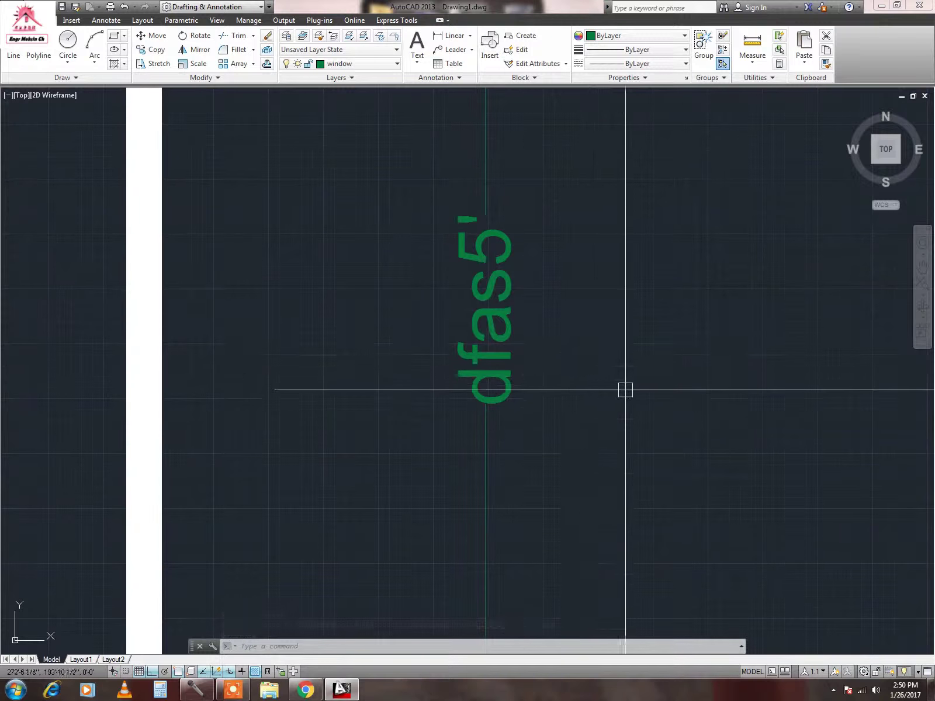
pyautogui.scroll(-5, 556, 389)
pyautogui.scroll(-2, 556, 388)
pyautogui.moveTo(507, 357); pyautogui.dragTo(461, 330, button='middle')
pyautogui.scroll(-2, 461, 330)
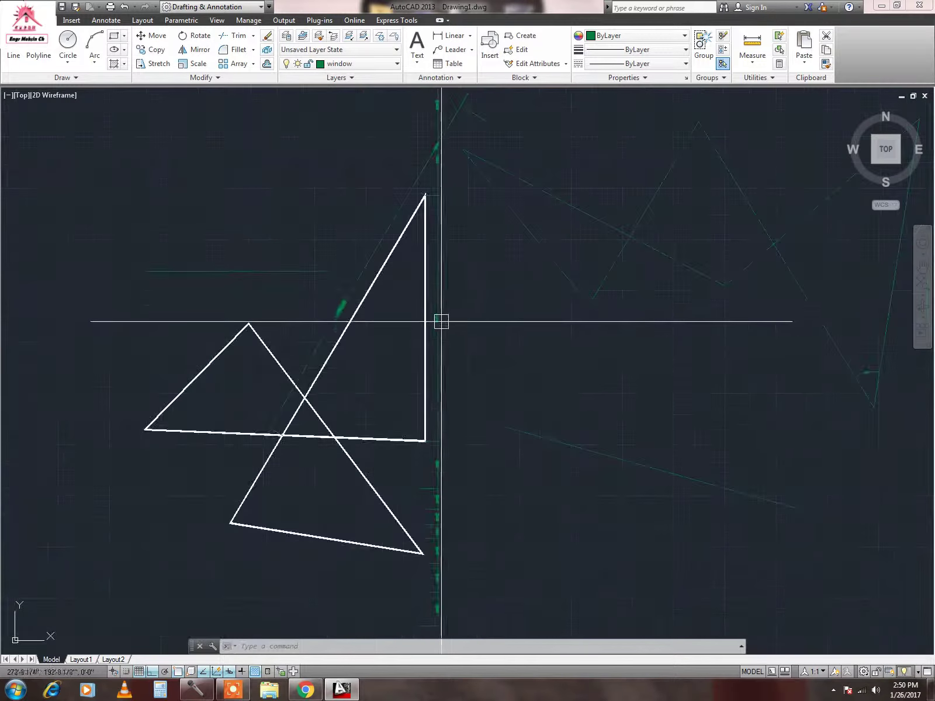
pyautogui.scroll(5, 489, 370)
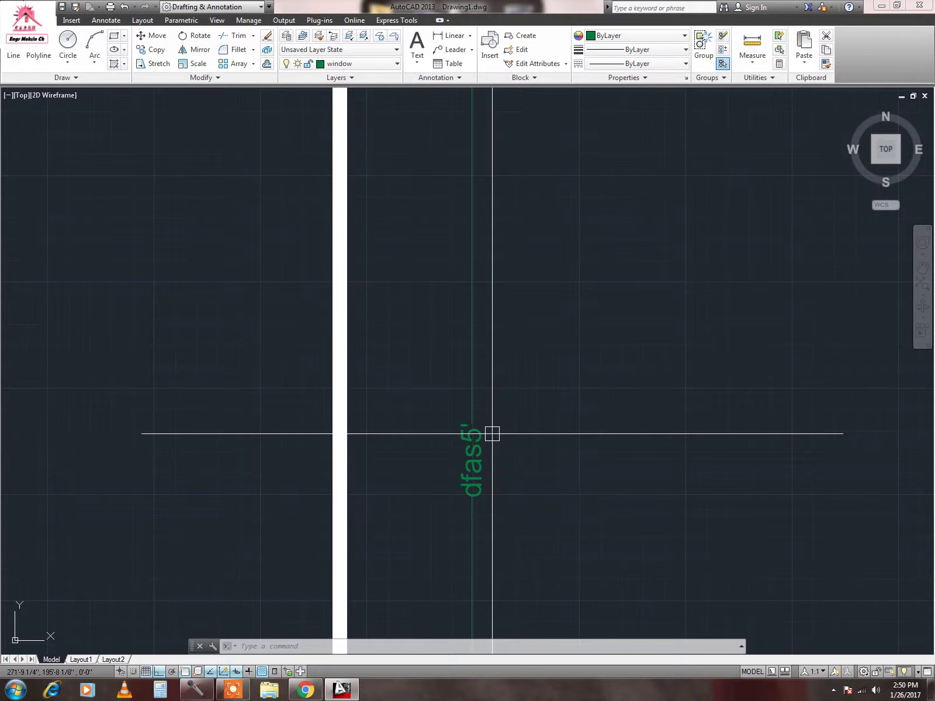
pyautogui.scroll(-3, 492, 432)
pyautogui.scroll(-3, 520, 441)
pyautogui.scroll(2, 442, 444)
pyautogui.scroll(2, 489, 396)
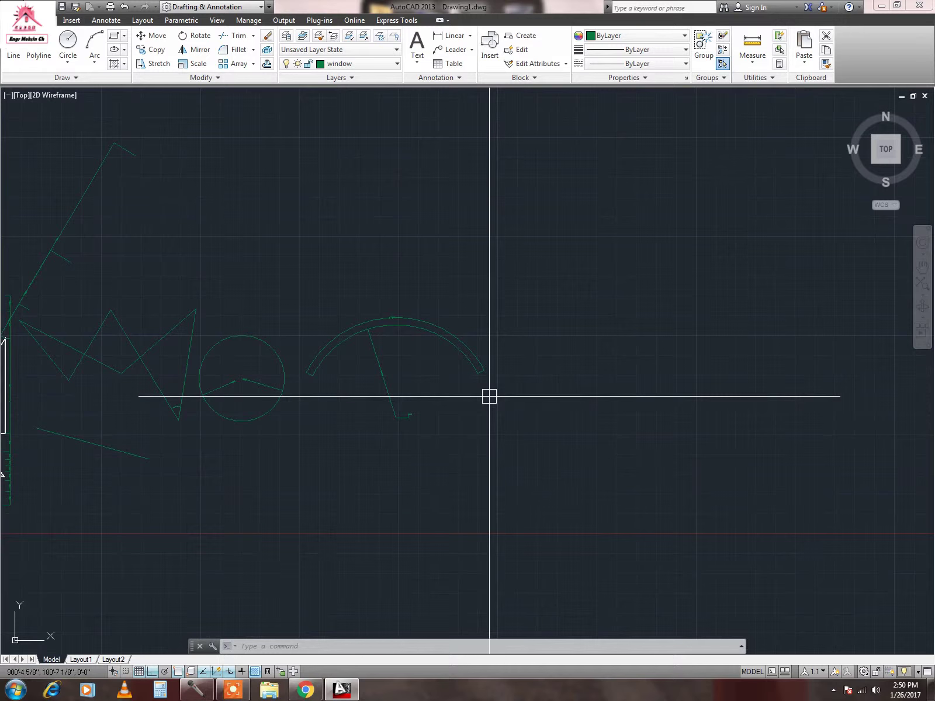
# Start a block named arc with its base point at the line's lower end.
pyautogui.write('BLoc')
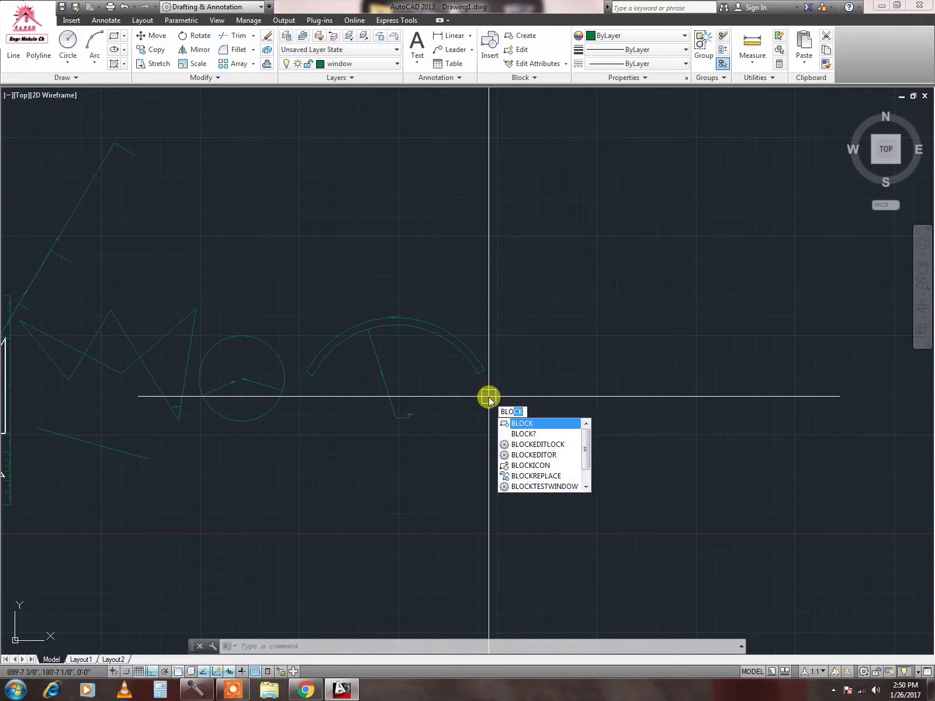
pyautogui.press('Return')
pyautogui.write('arc')
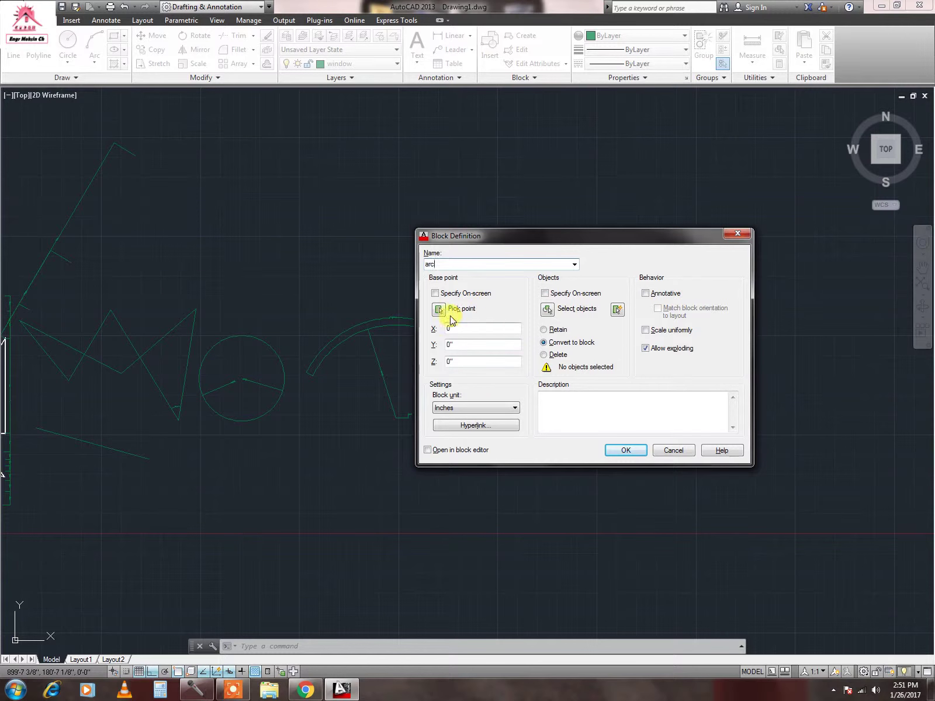
pyautogui.click(438, 308)
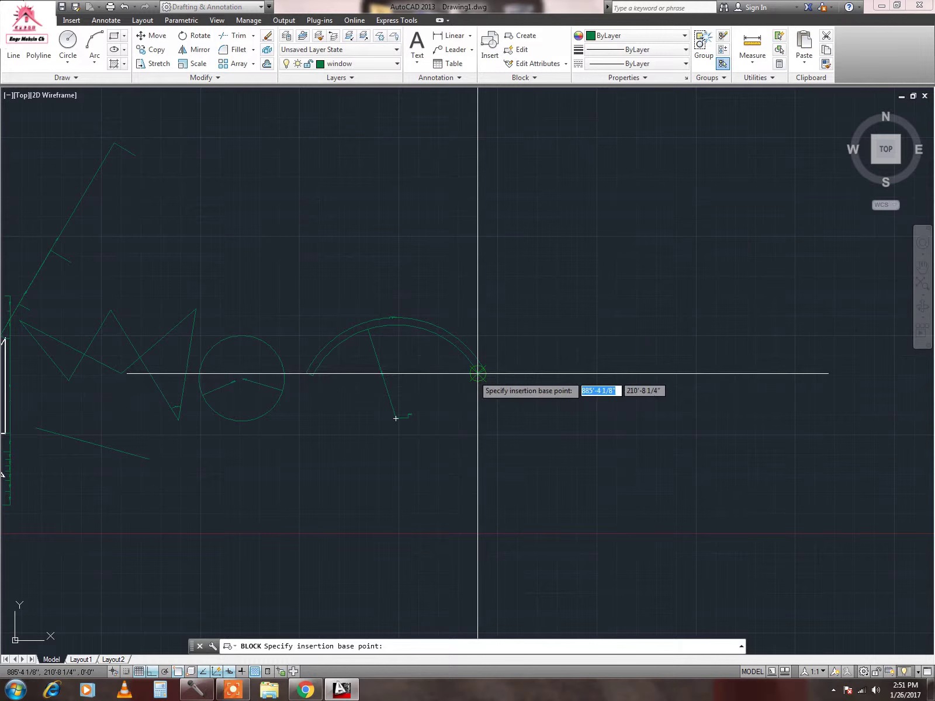
pyautogui.click(396, 418)
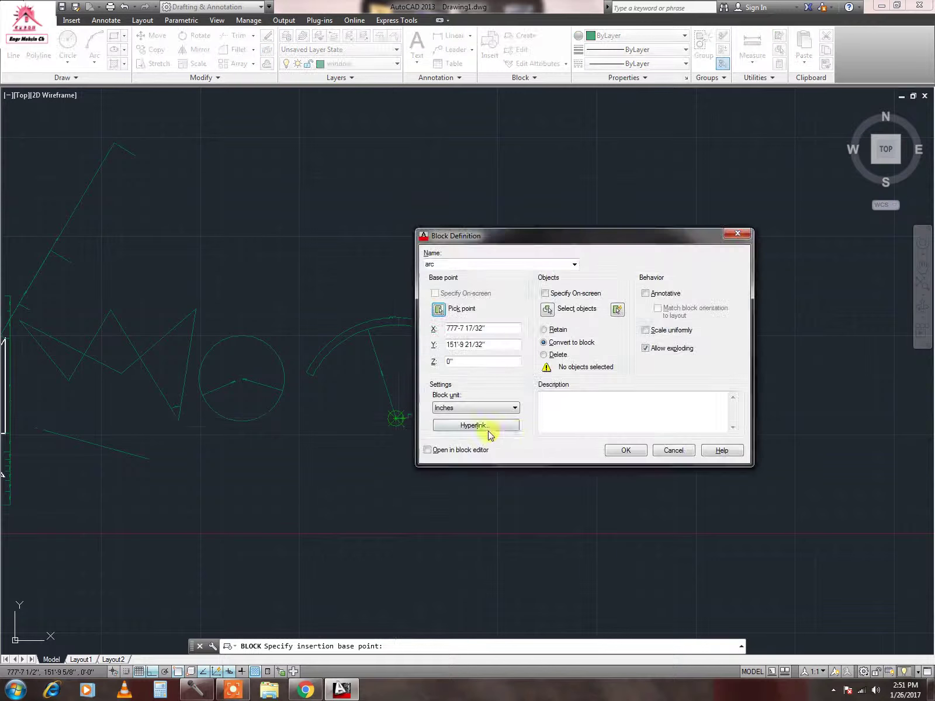
# Window-select the arc and its attached line and create the arc block.
pyautogui.click(547, 310)
pyautogui.click(551, 250)
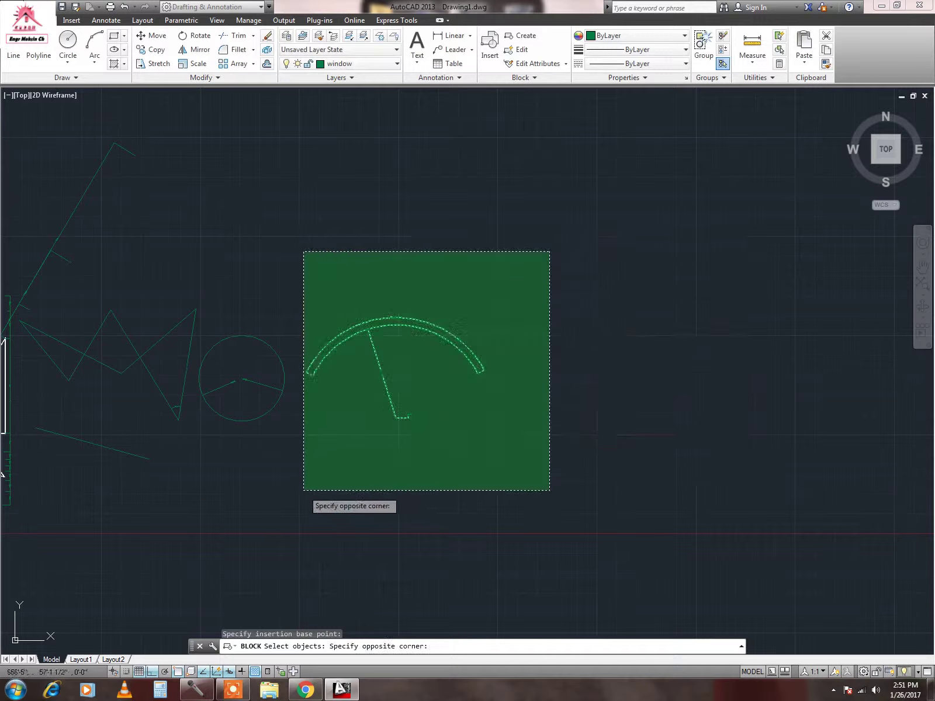
pyautogui.click(301, 492)
pyautogui.press('Return')
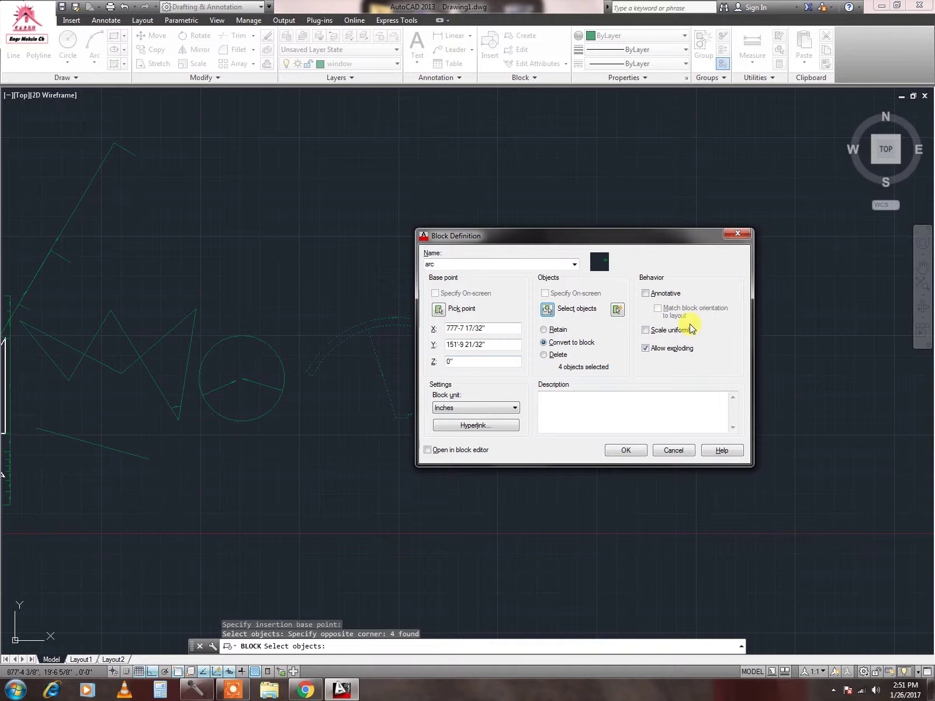
pyautogui.click(625, 450)
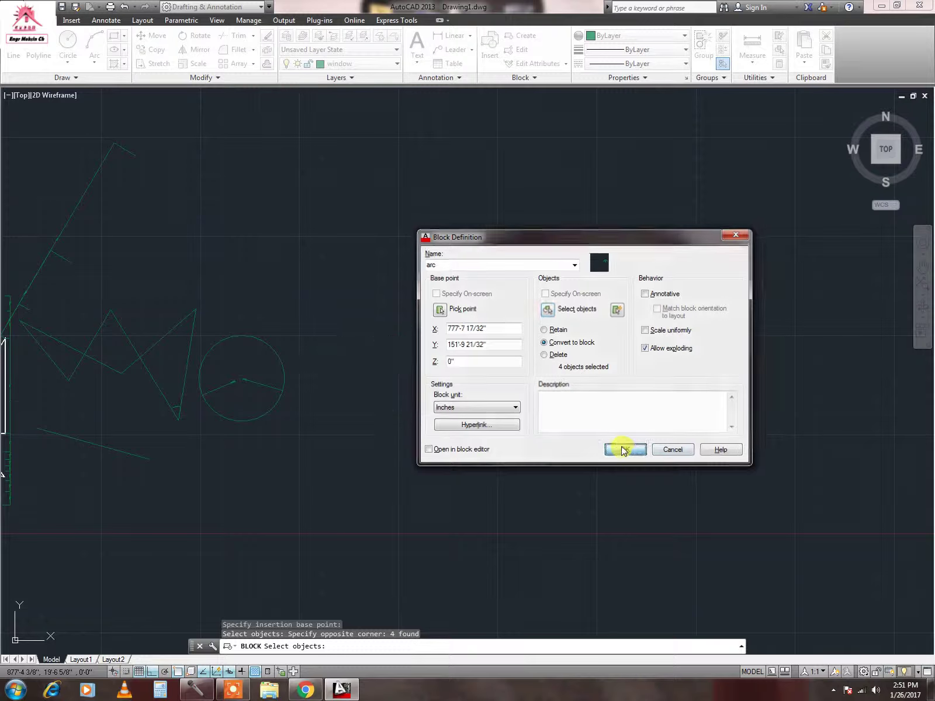
pyautogui.scroll(2, 476, 348)
pyautogui.scroll(4, 476, 348)
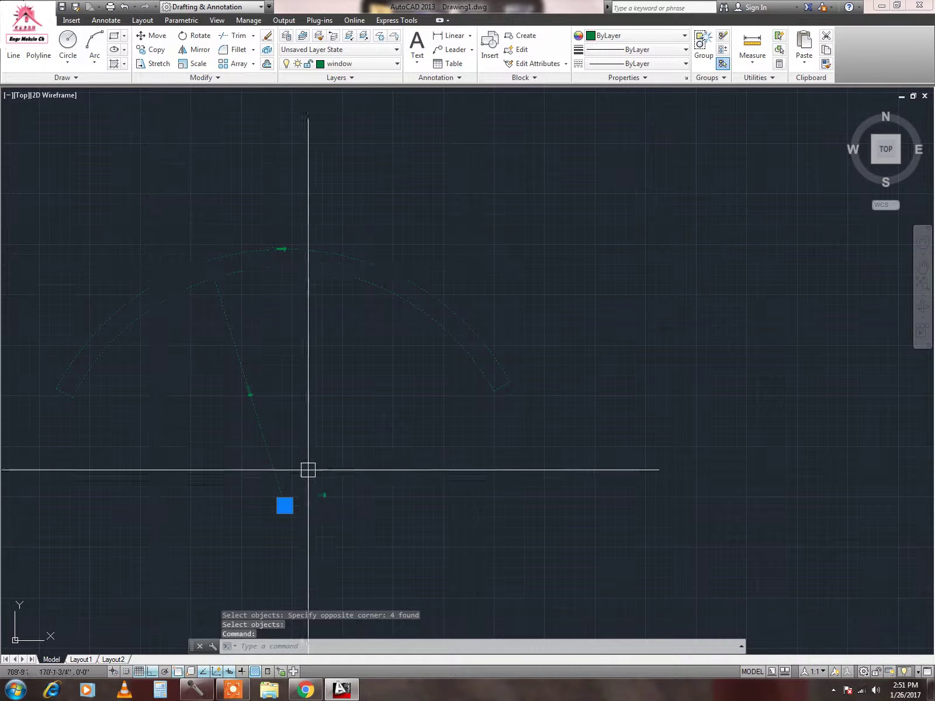
pyautogui.press('Escape')
pyautogui.click(237, 365)
pyautogui.click(359, 293)
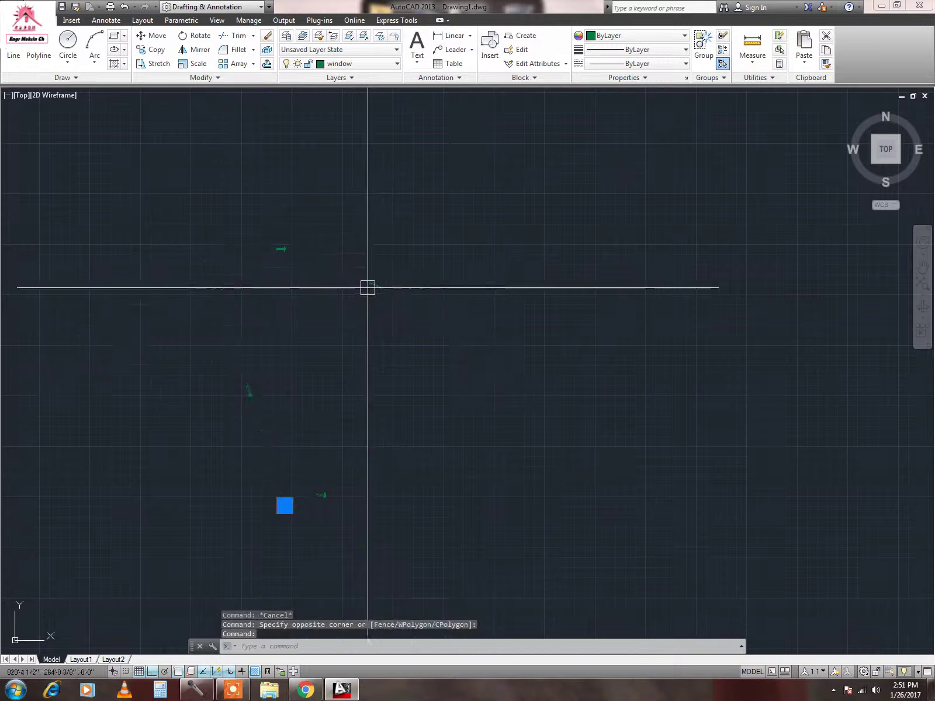
pyautogui.scroll(-3, 492, 365)
pyautogui.press('Escape')
pyautogui.moveTo(484, 327); pyautogui.dragTo(442, 352, button='middle')
pyautogui.moveTo(689, 463); pyautogui.dragTo(510, 438, button='middle')
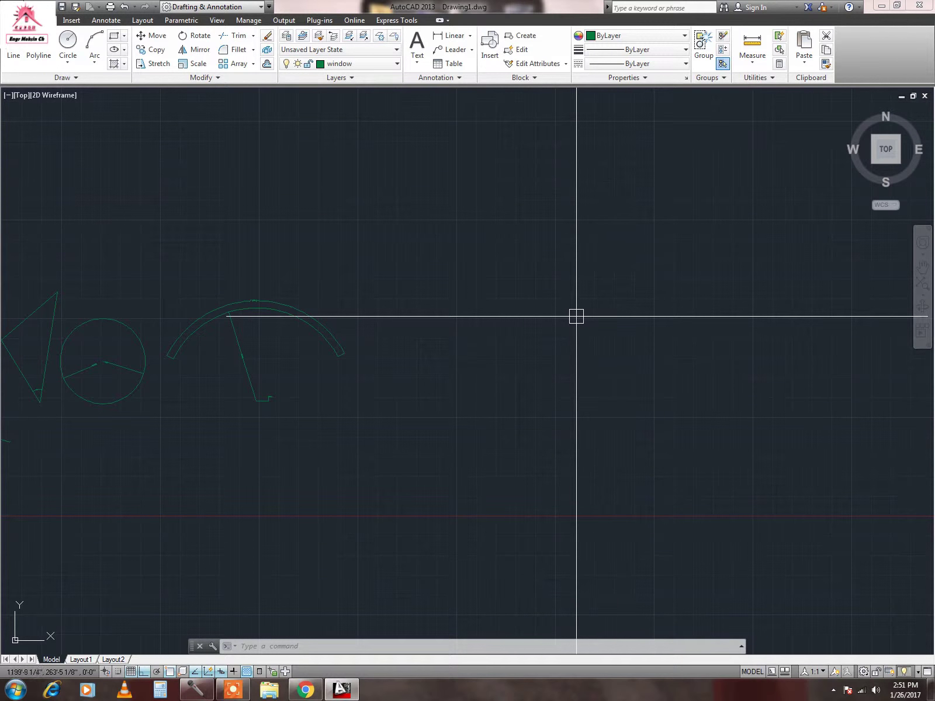
# Start WBLOCK from objects, retaining them, with the base point at the circle's centre.
pyautogui.write('w')
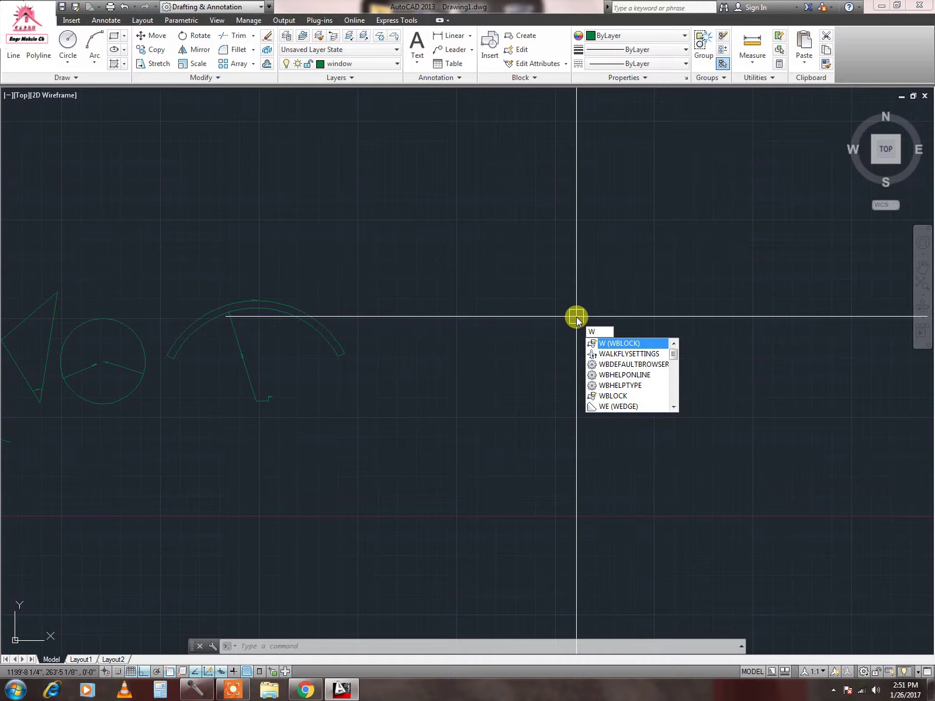
pyautogui.click(620, 344)
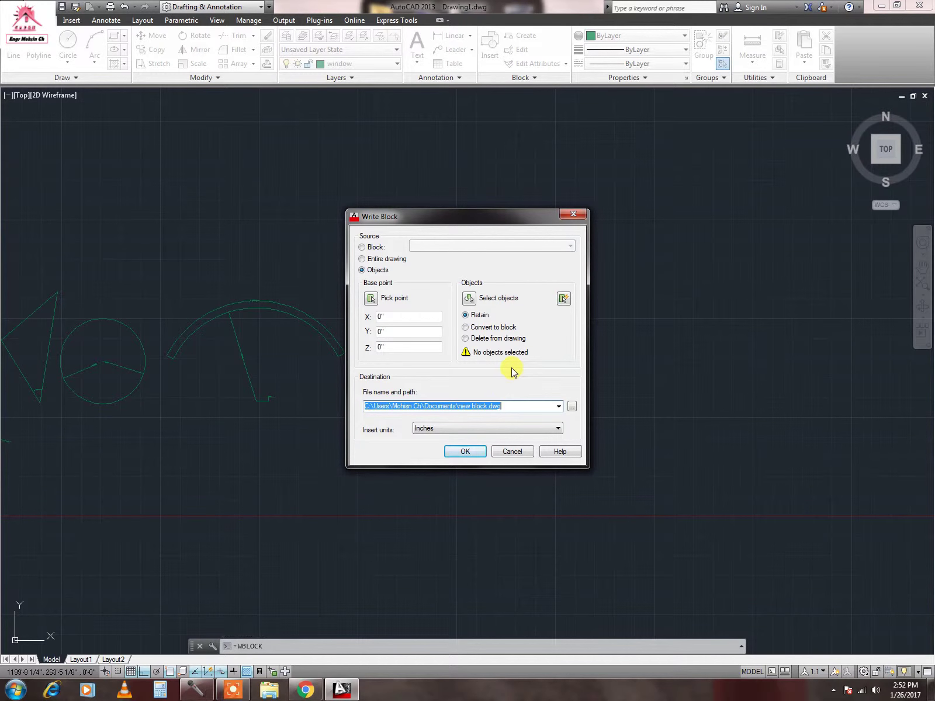
pyautogui.click(370, 298)
pyautogui.click(252, 401)
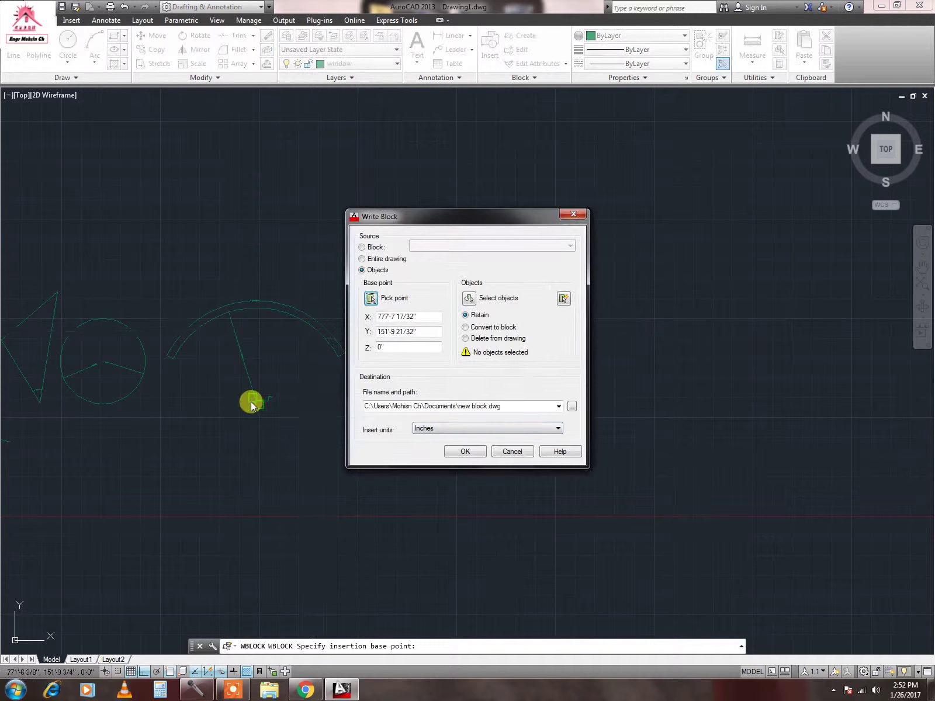
pyautogui.click(465, 313)
pyautogui.click(370, 299)
pyautogui.moveTo(205, 425); pyautogui.dragTo(438, 410, button='middle')
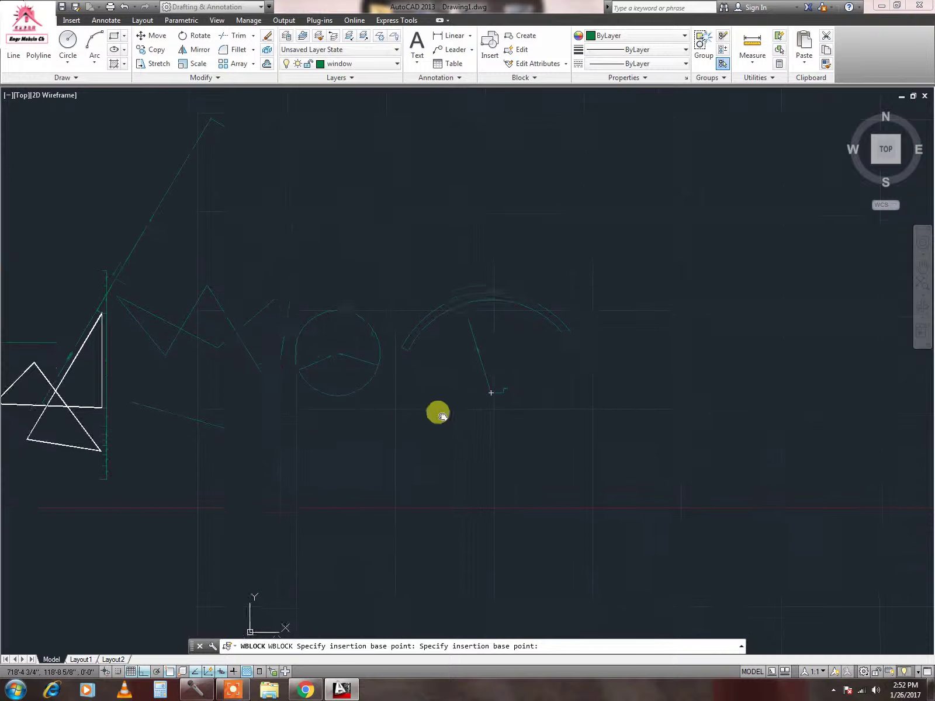
pyautogui.click(329, 348)
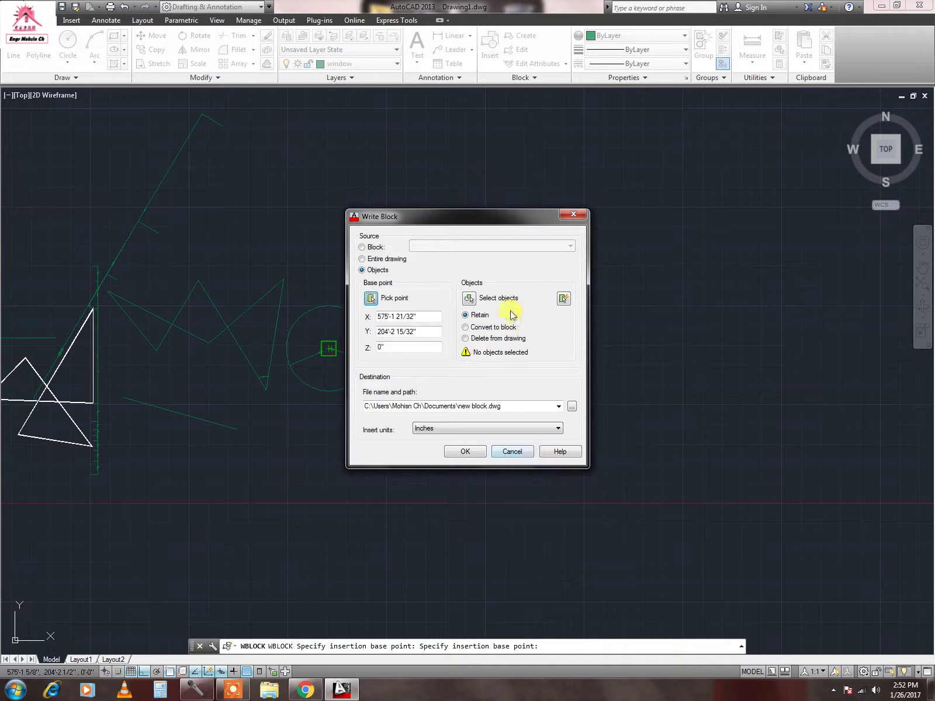
# Crossing-select the circle and its lines and write them to new block.dwg, replacing the existing file.
pyautogui.click(468, 299)
pyautogui.click(373, 280)
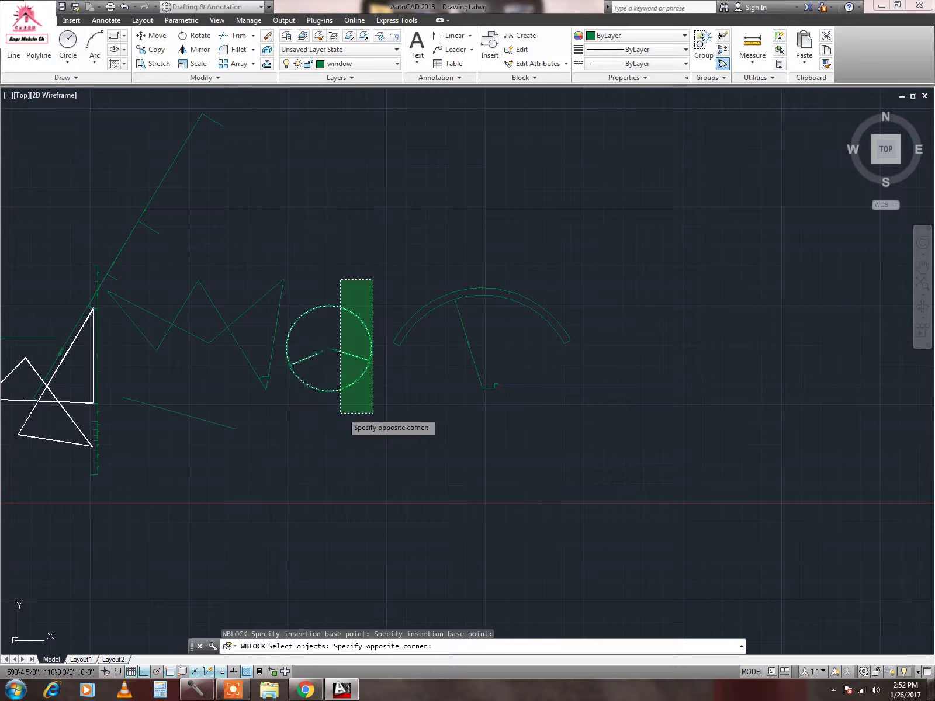
pyautogui.click(285, 415)
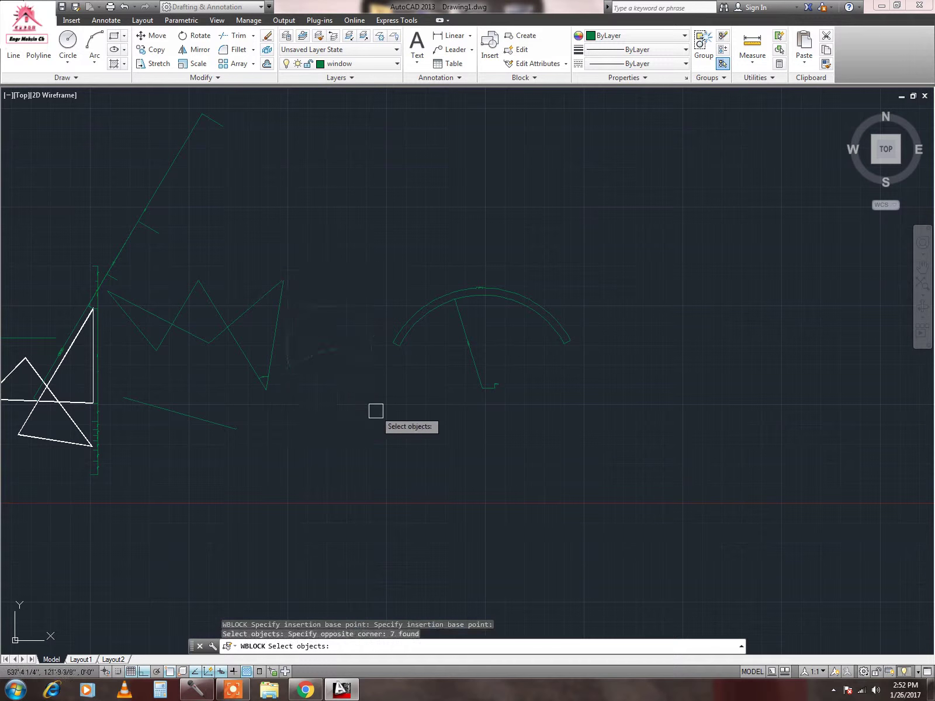
pyautogui.press('Return')
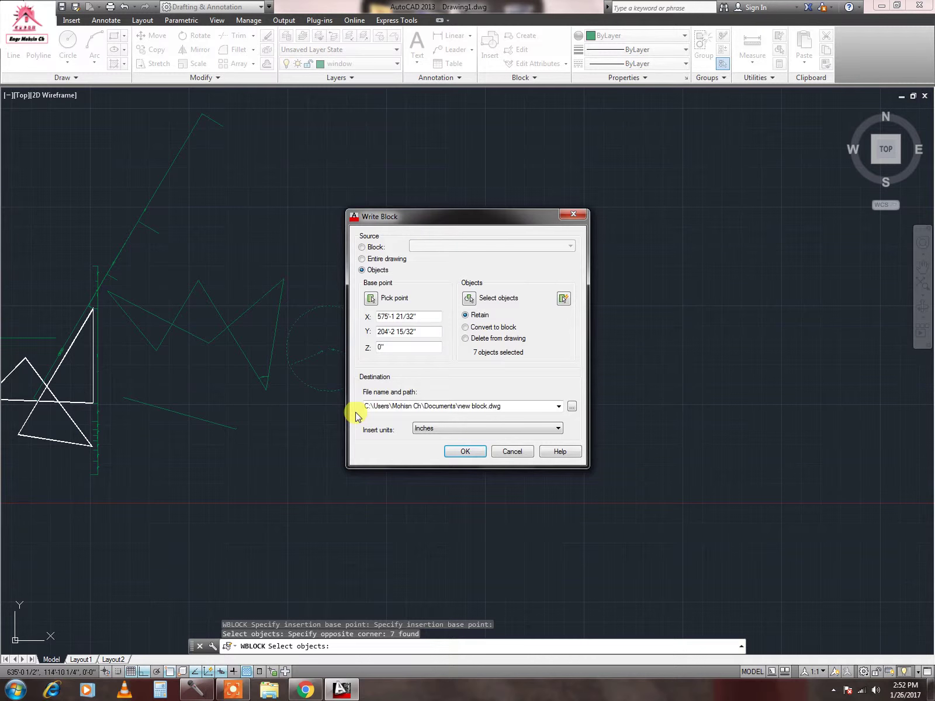
pyautogui.click(572, 407)
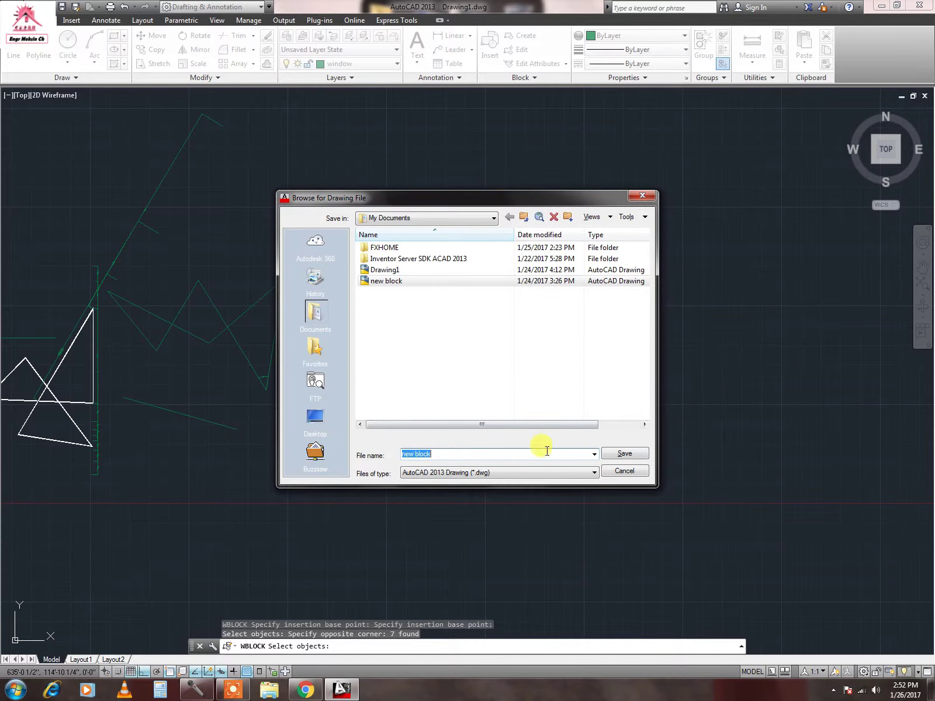
pyautogui.click(622, 454)
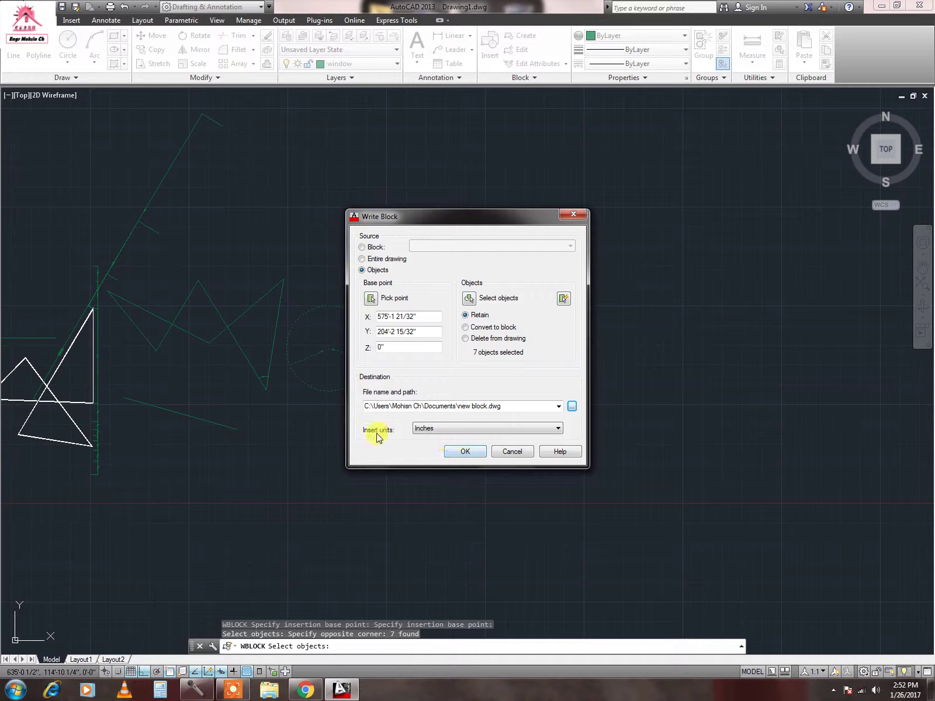
pyautogui.click(465, 453)
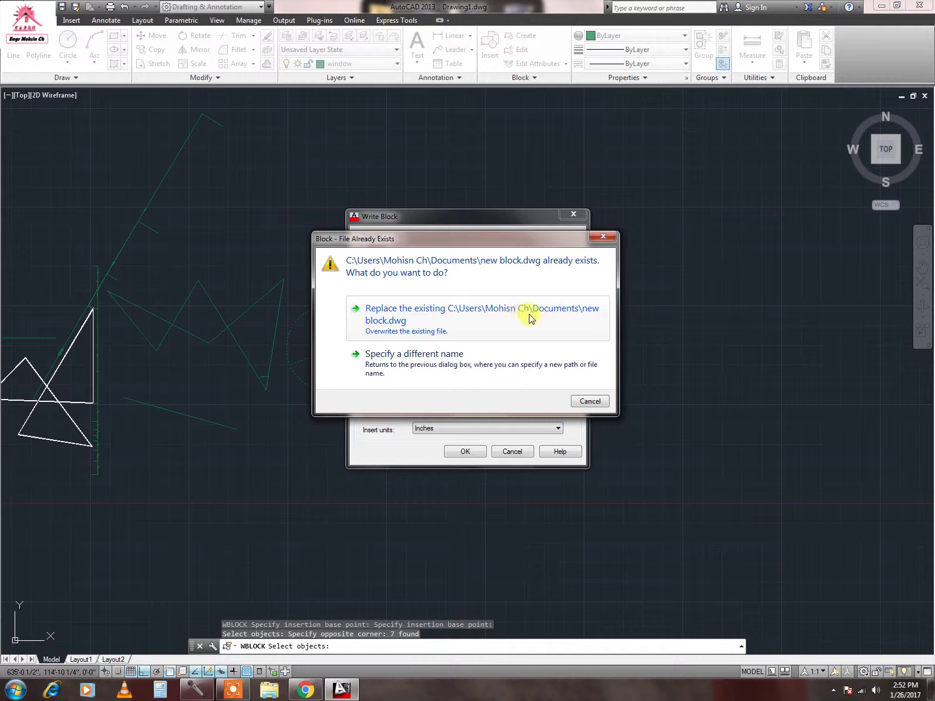
pyautogui.click(472, 329)
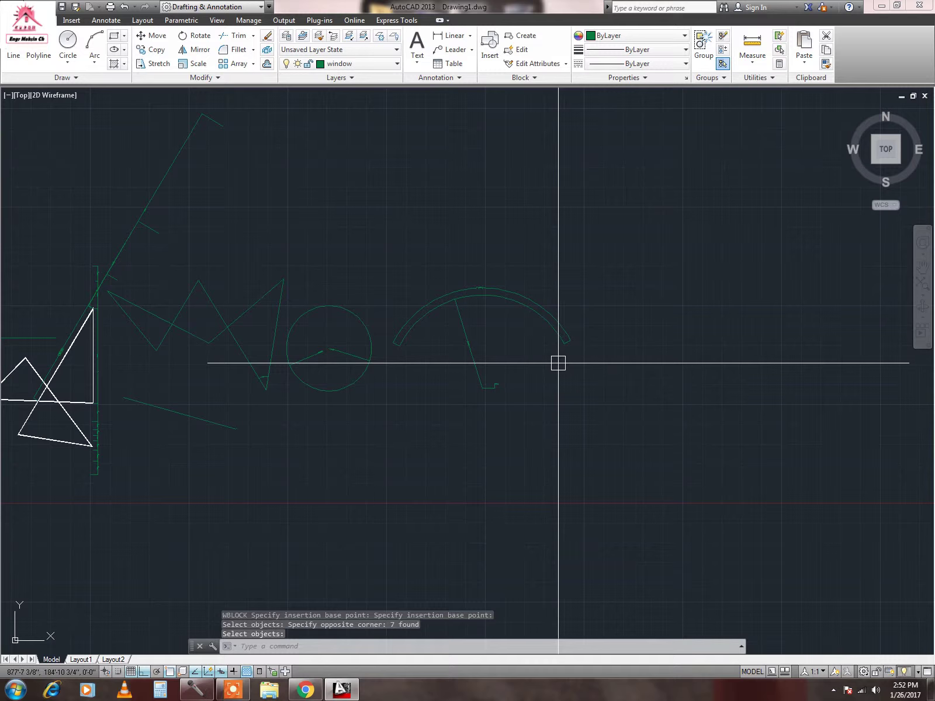
pyautogui.click(555, 363)
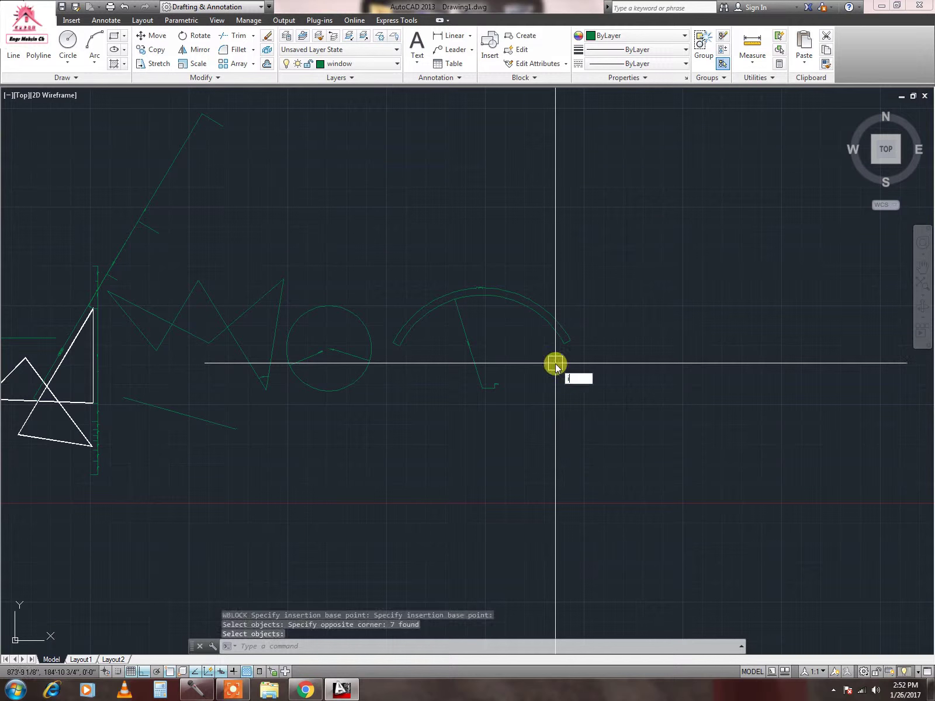
pyautogui.write('n')
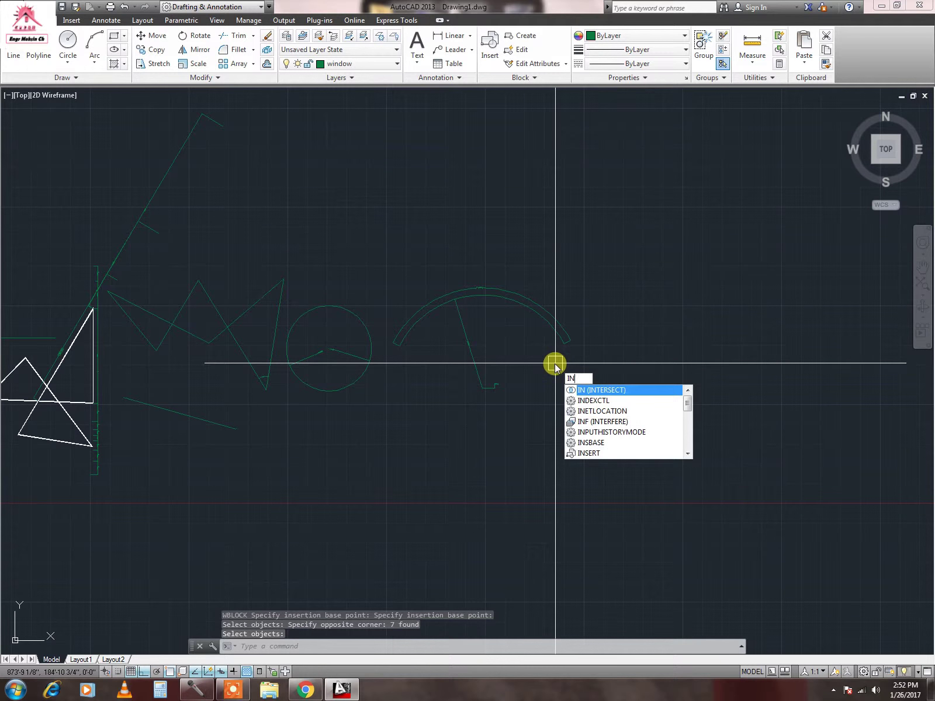
pyautogui.write('s')
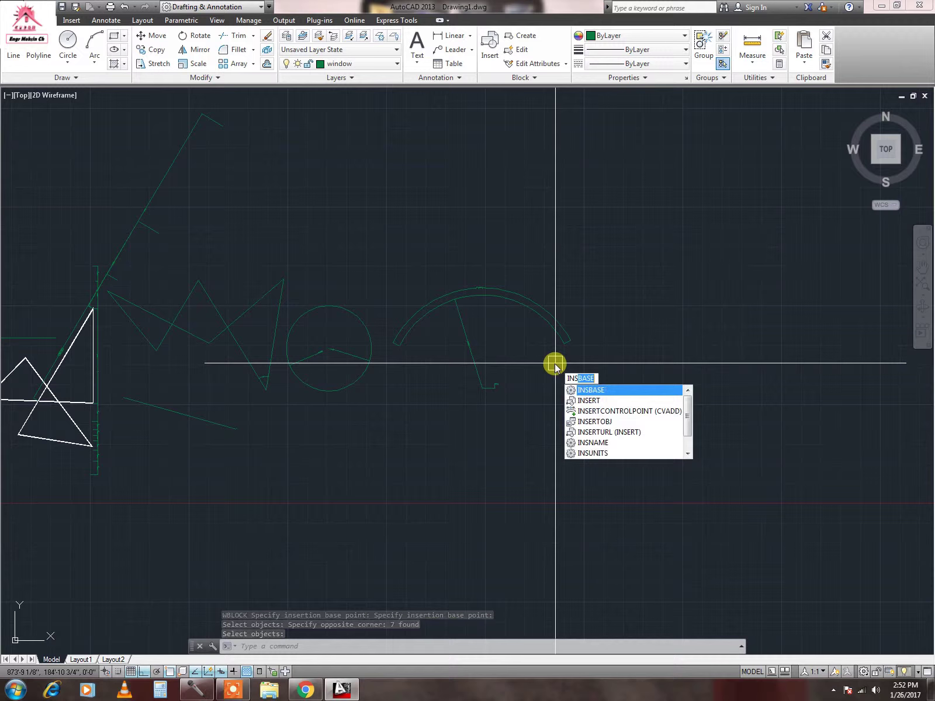
pyautogui.write('er')
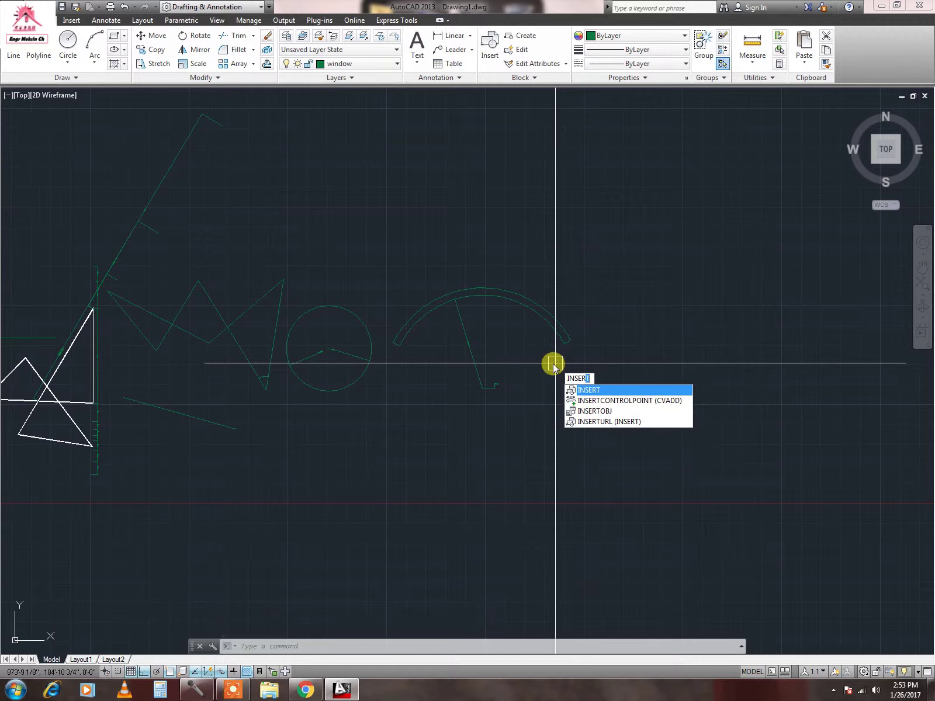
pyautogui.press('Return')
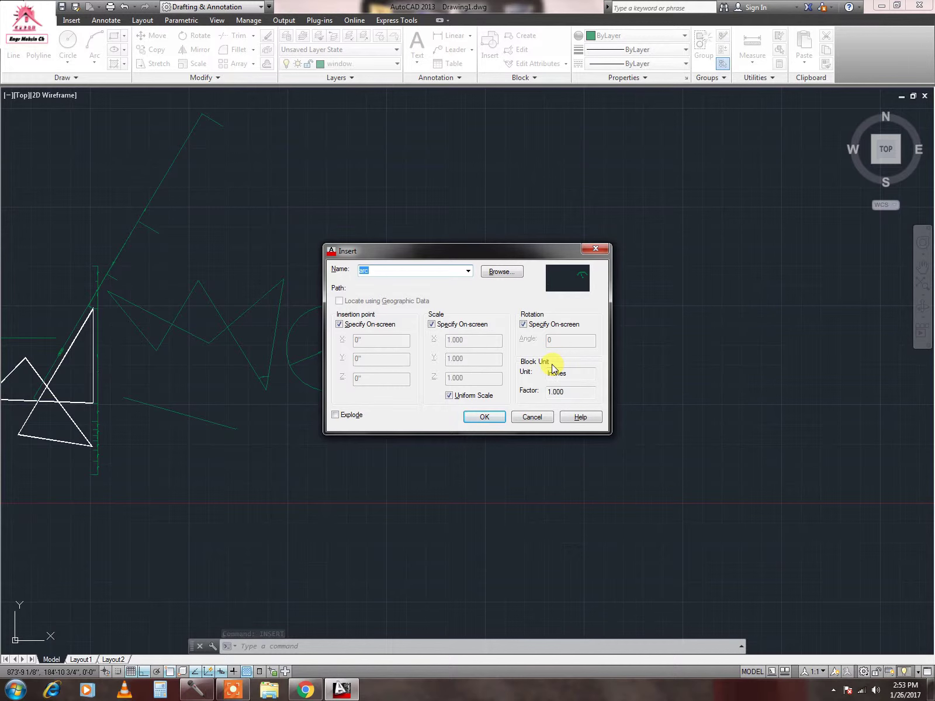
pyautogui.moveTo(442, 252)
pyautogui.mouseDown()
pyautogui.moveTo(426, 185)
pyautogui.moveTo(361, 197)
pyautogui.mouseUp()
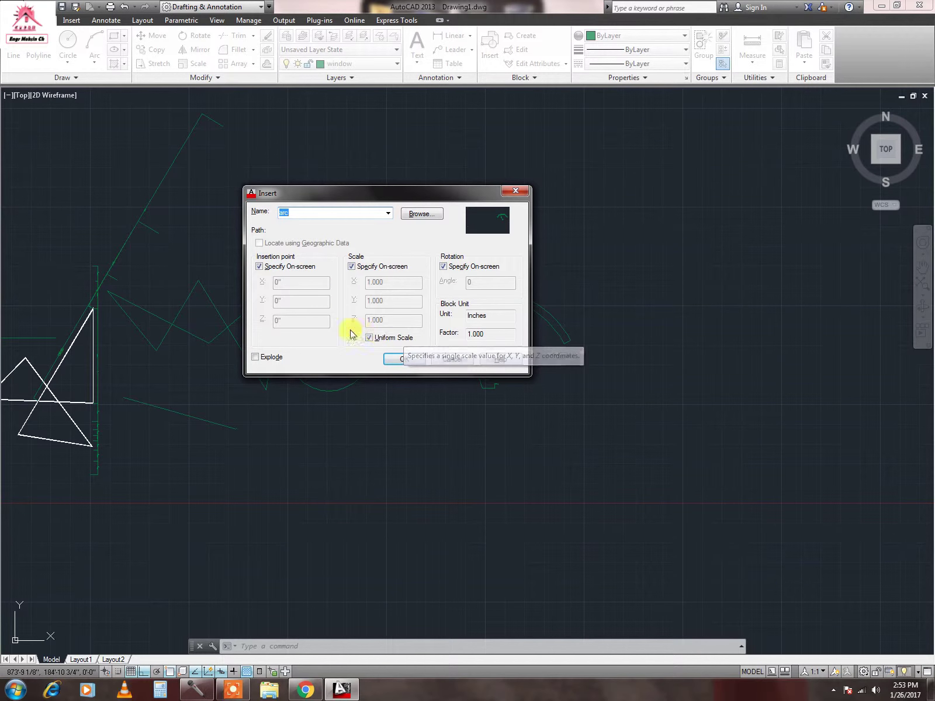
pyautogui.click(388, 215)
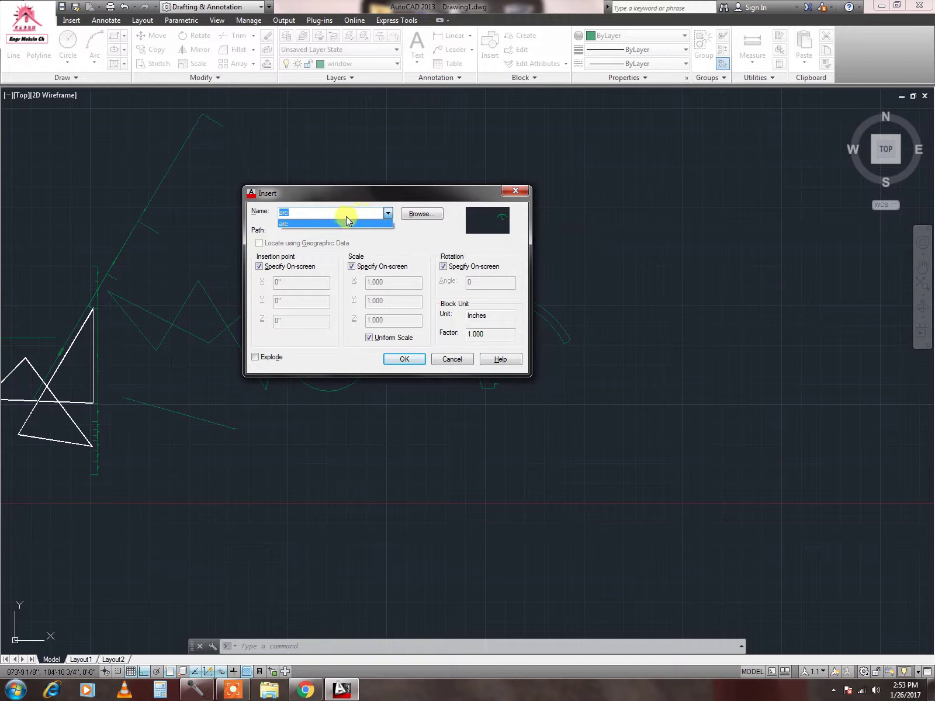
pyautogui.click(388, 214)
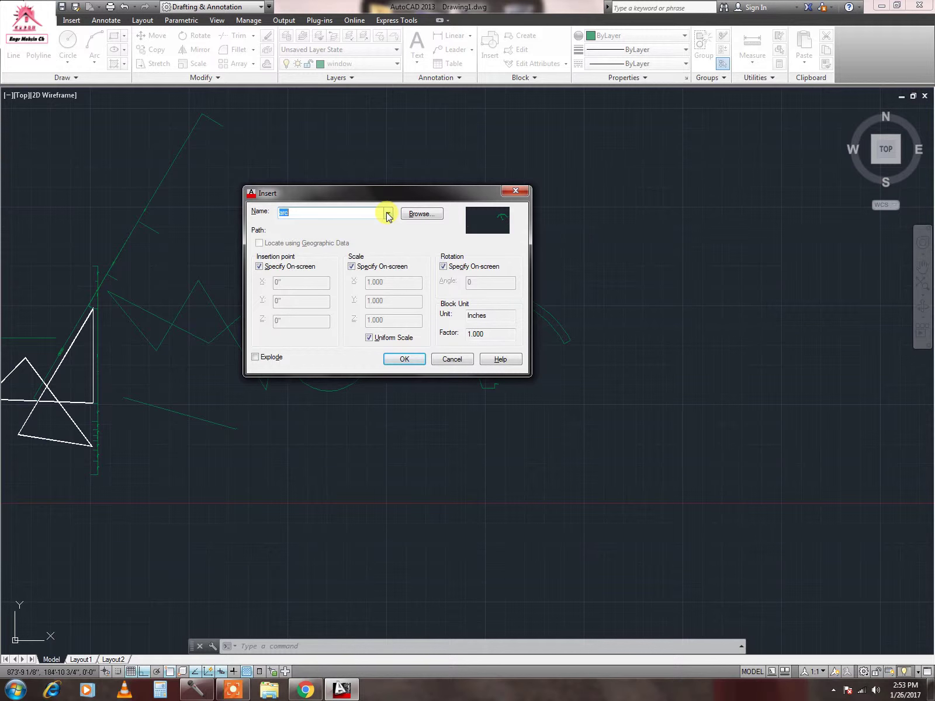
pyautogui.click(388, 215)
pyautogui.click(388, 215)
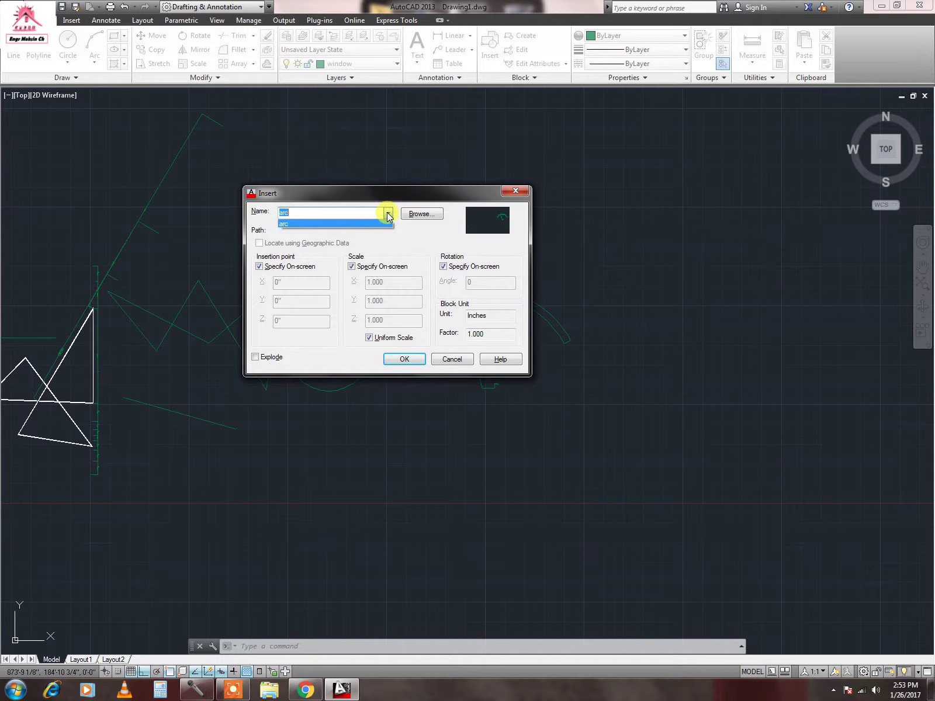
pyautogui.click(388, 217)
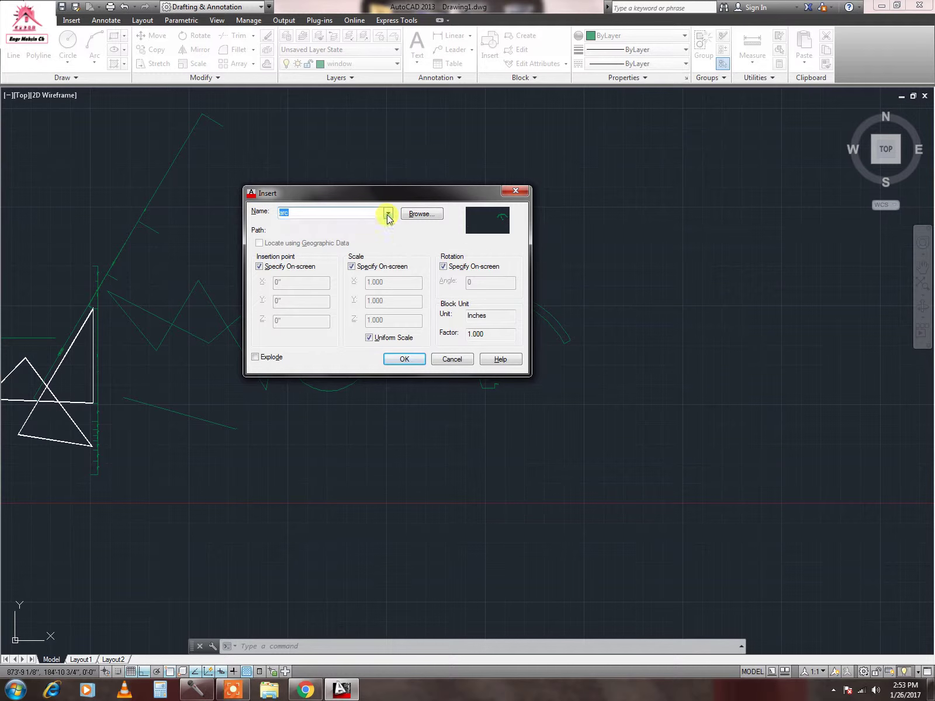
pyautogui.click(387, 216)
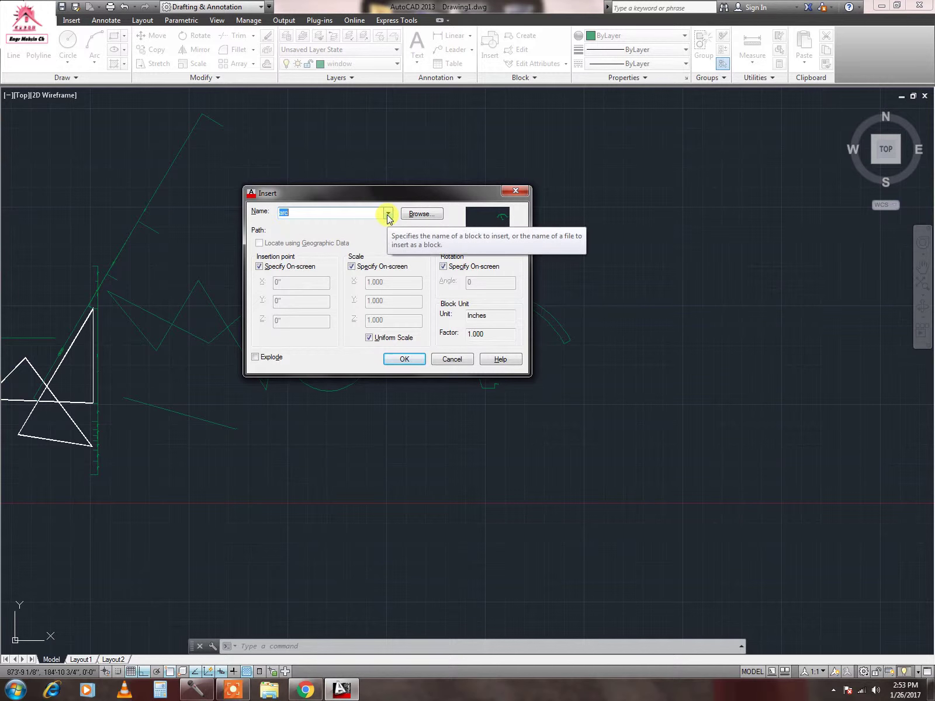
pyautogui.click(387, 215)
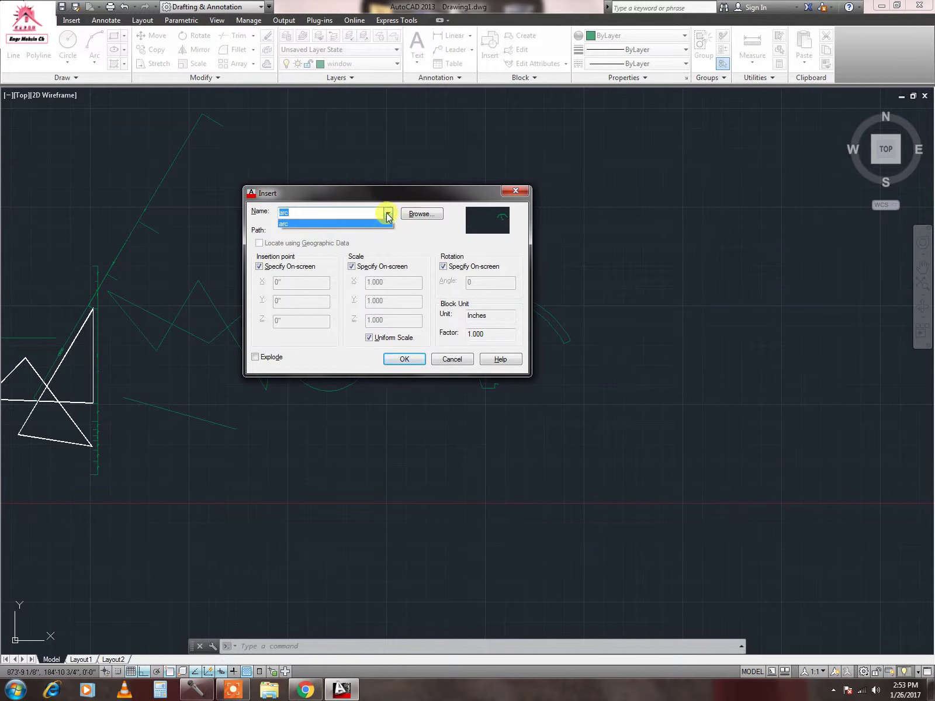
pyautogui.click(390, 214)
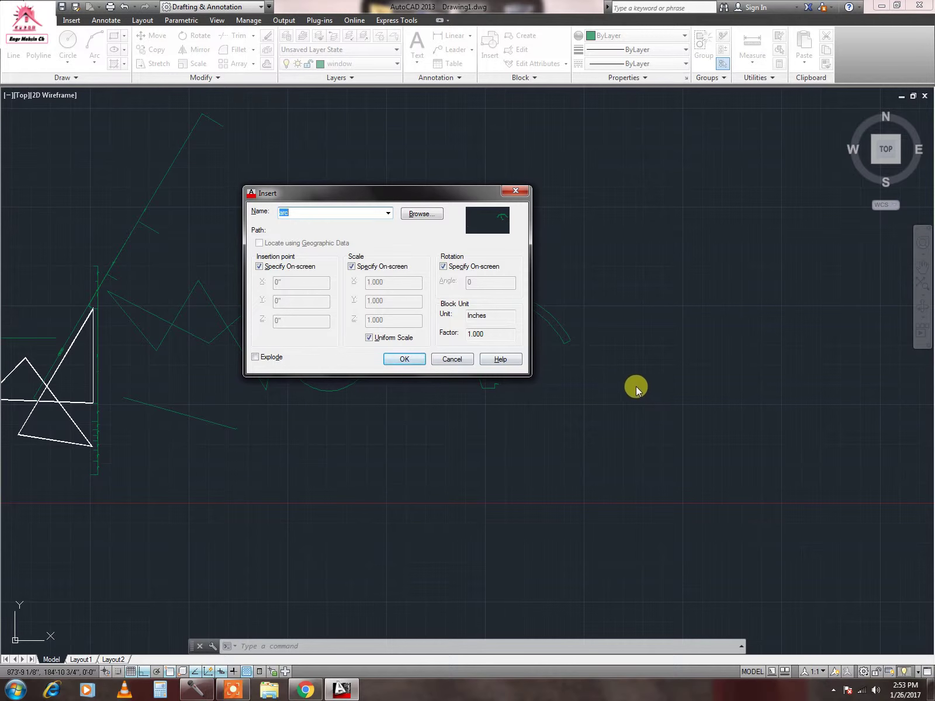
# Insert the arc block on the node point at scale 2 with 0° rotation.
pyautogui.click(402, 359)
pyautogui.moveTo(703, 348); pyautogui.dragTo(421, 334, button='middle')
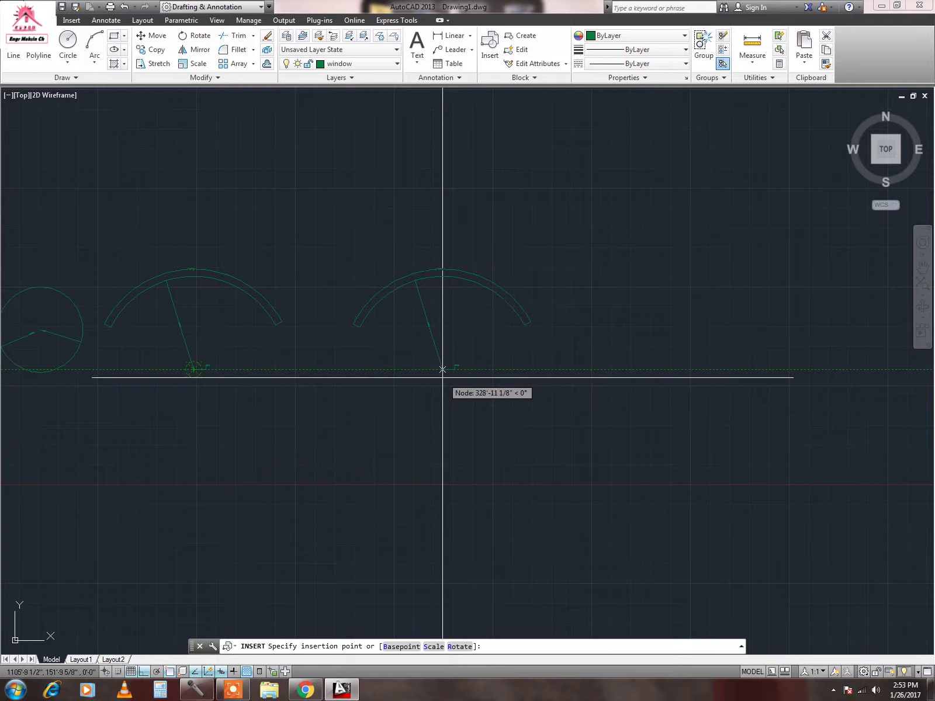
pyautogui.click(442, 369)
pyautogui.scroll(-3, 530, 395)
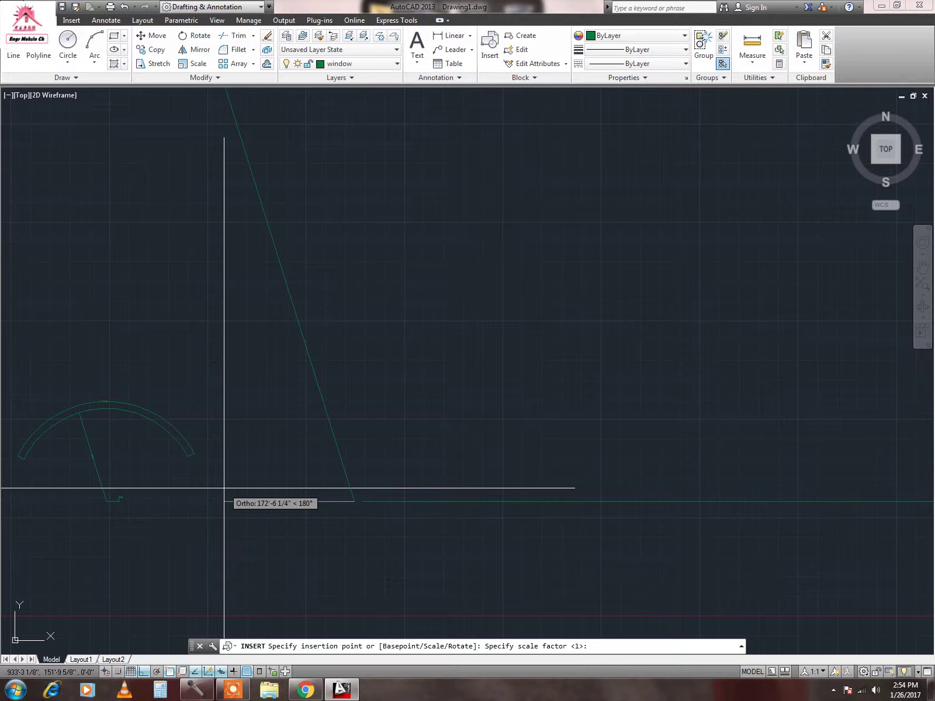
pyautogui.write('2')
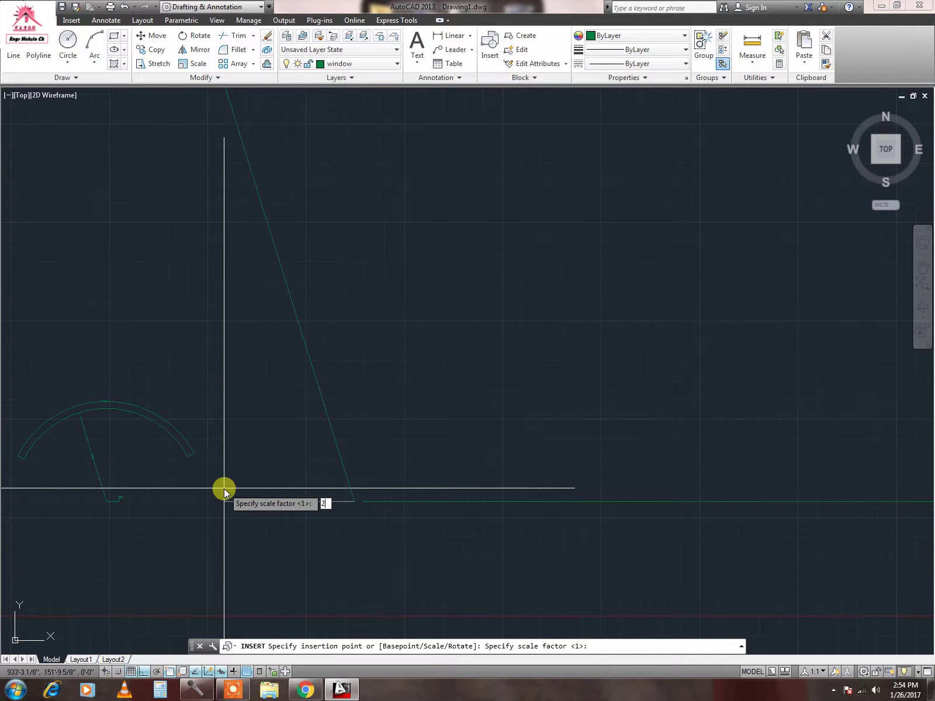
pyautogui.press('Return')
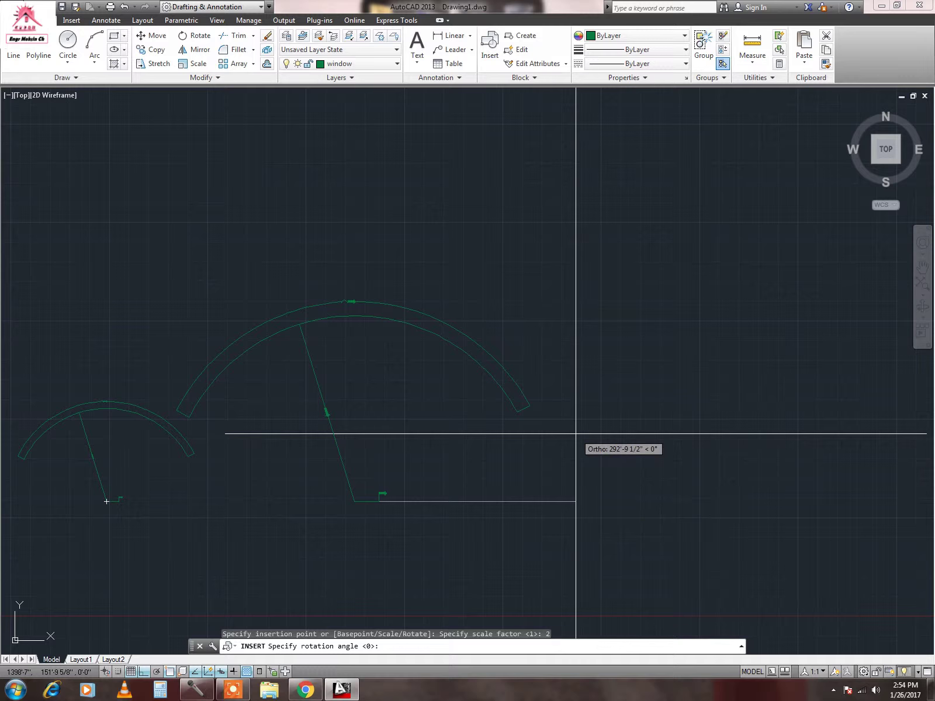
pyautogui.click(509, 409)
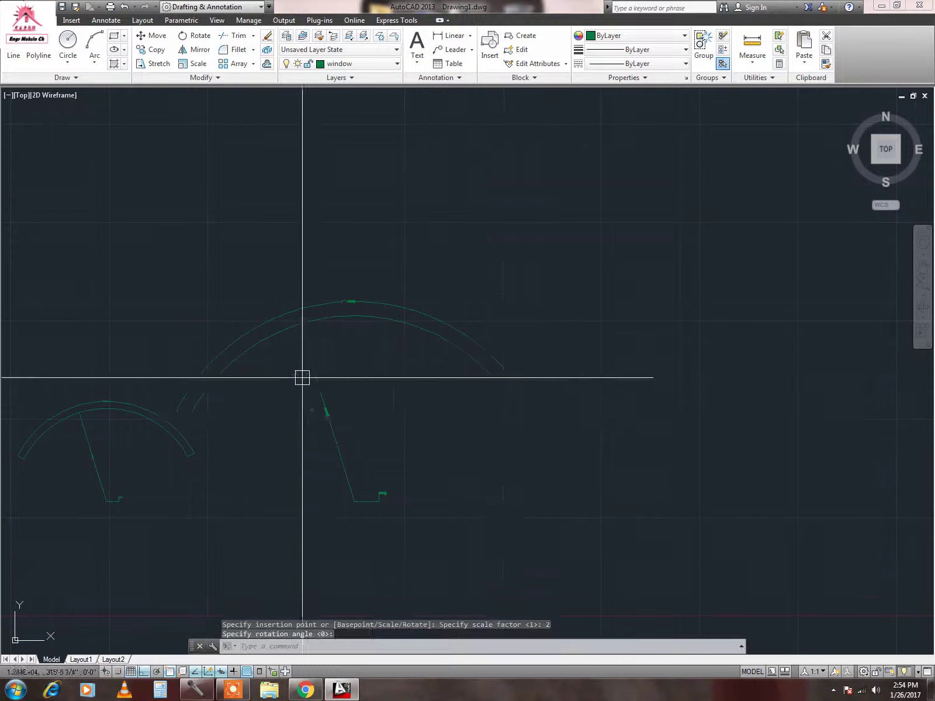
pyautogui.moveTo(577, 375); pyautogui.dragTo(518, 378, button='middle')
# Browse to new block.dwg in the Insert dialog and choose it as the block to insert.
pyautogui.press('Escape')
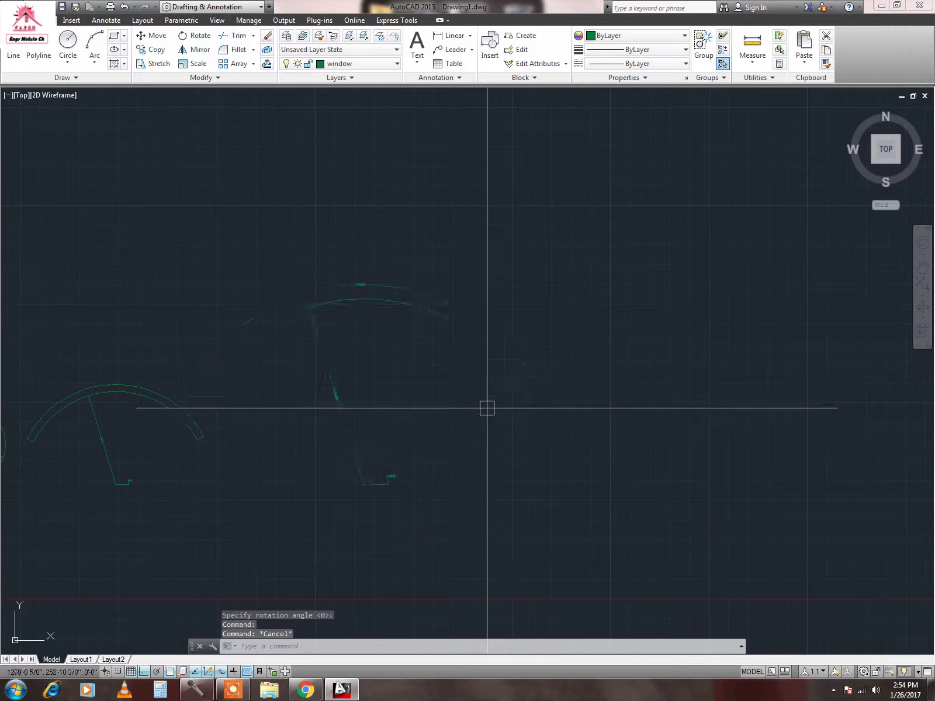
pyautogui.write('i')
pyautogui.press('Return')
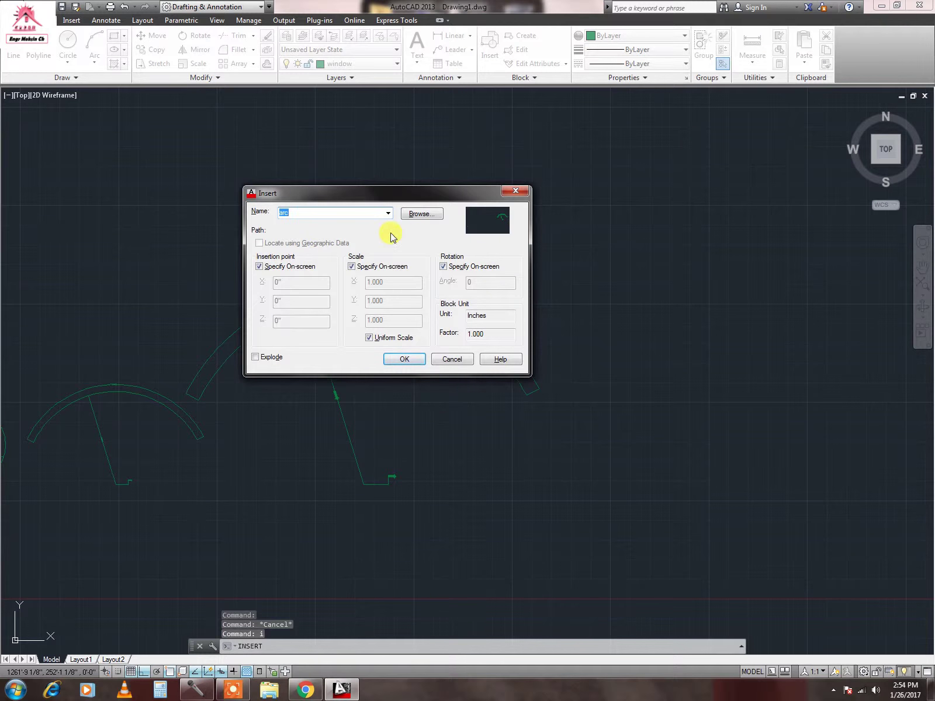
pyautogui.click(423, 215)
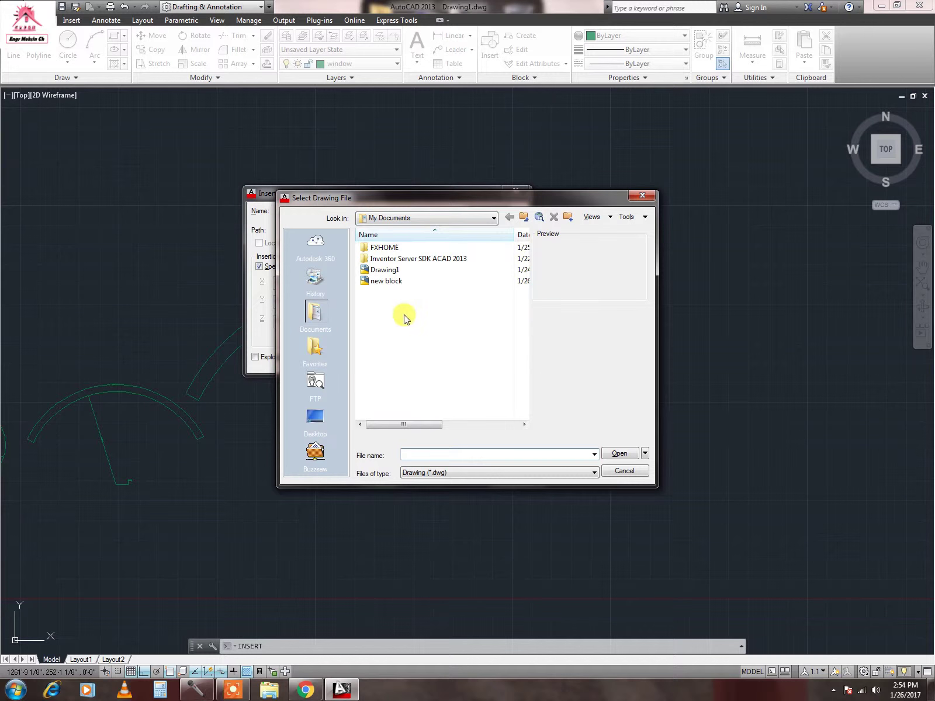
pyautogui.click(391, 283)
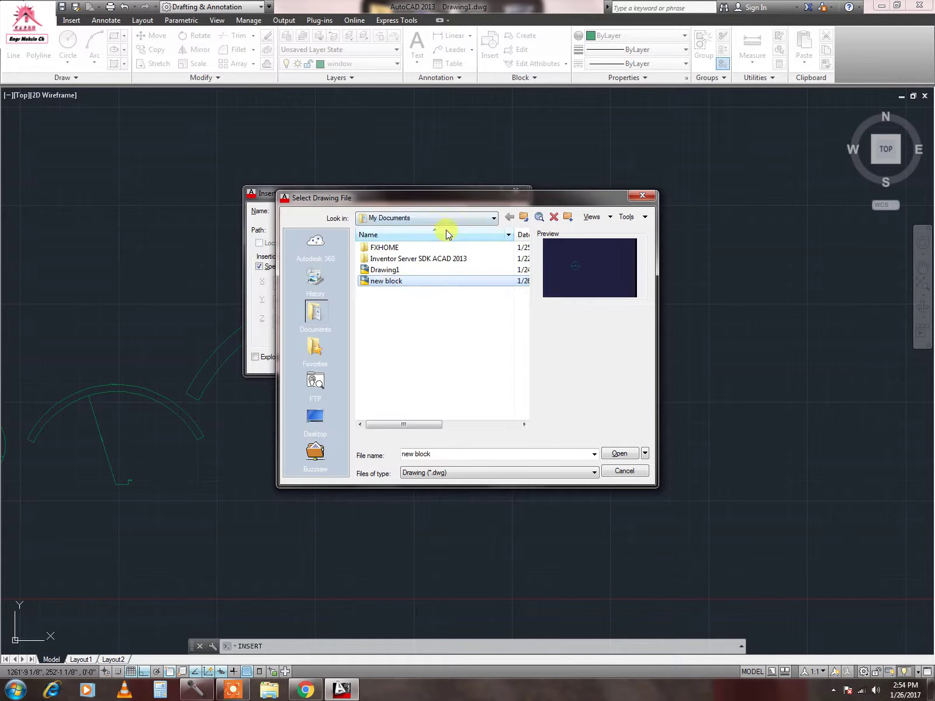
pyautogui.click(619, 454)
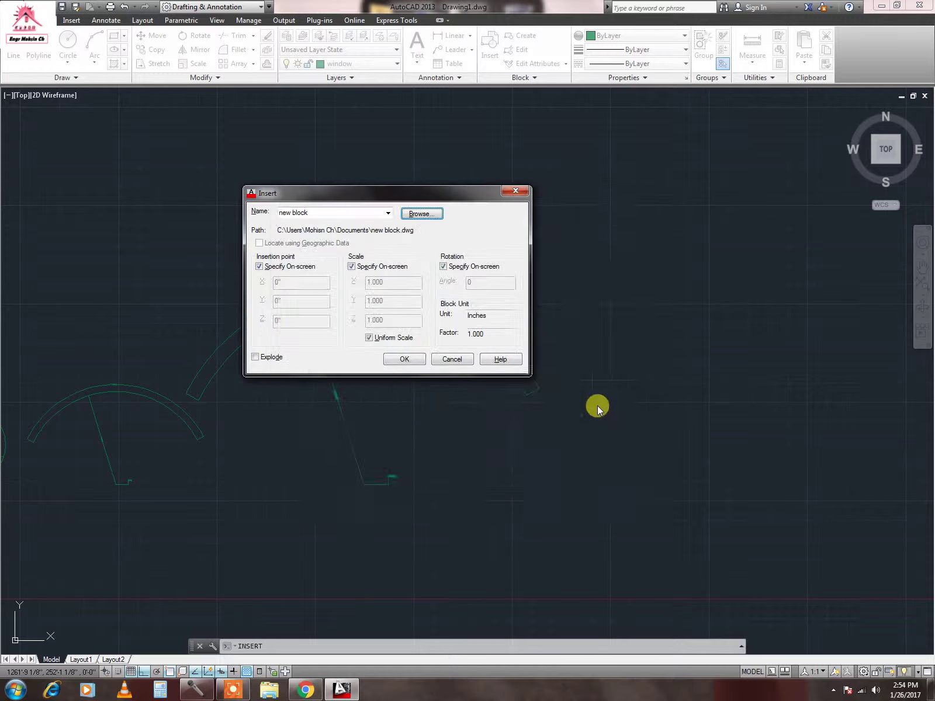
pyautogui.click(404, 359)
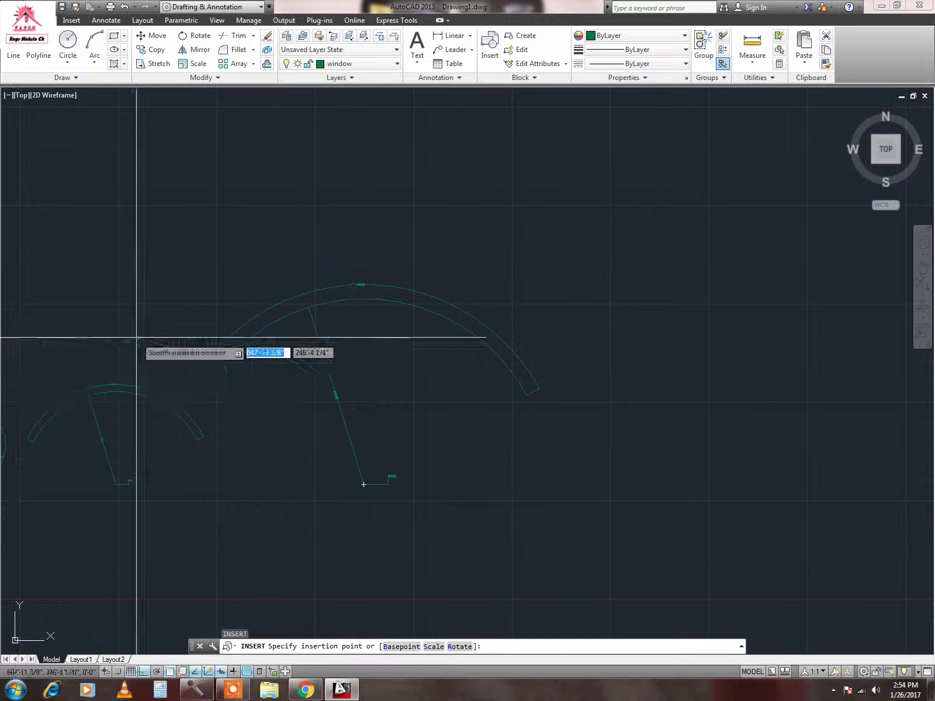
# Place the new block right of the arcs at scale 2 with 0° rotation.
pyautogui.click(661, 285)
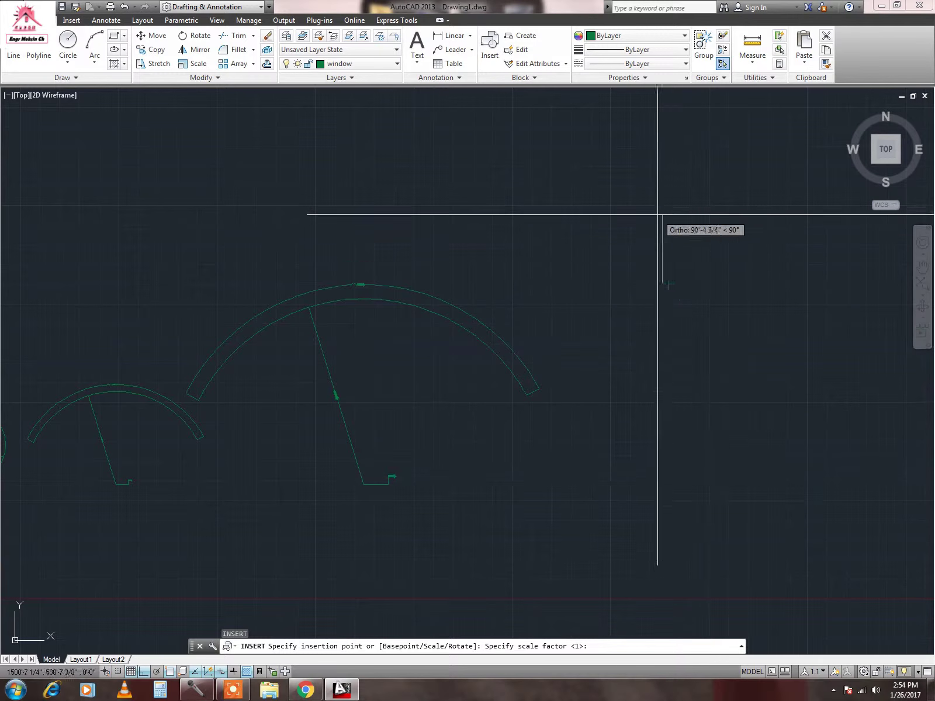
pyautogui.write('2')
pyautogui.press('Return')
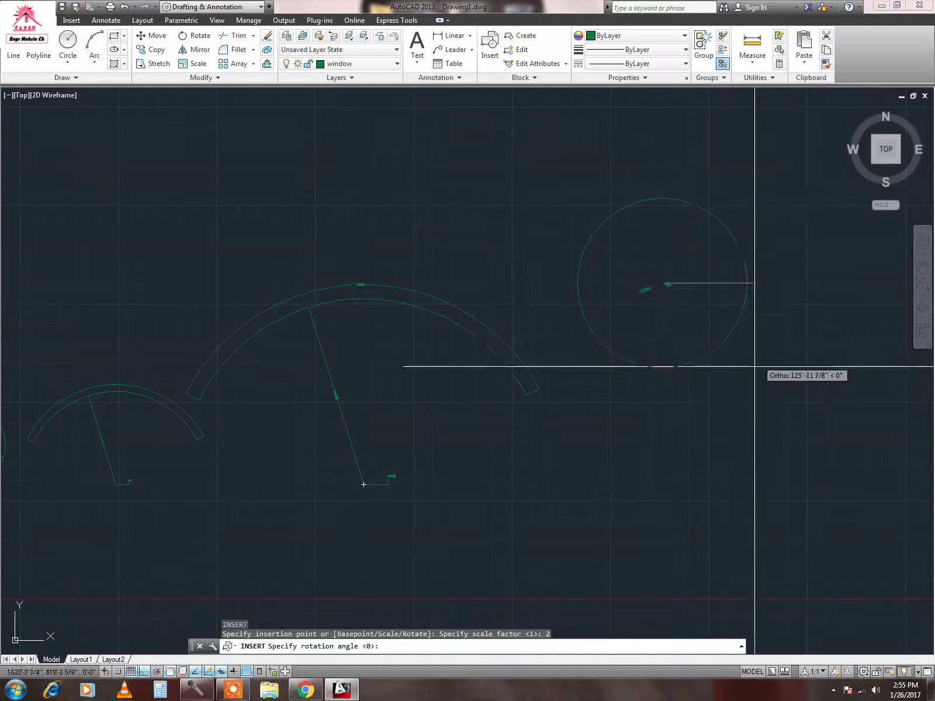
pyautogui.click(620, 260)
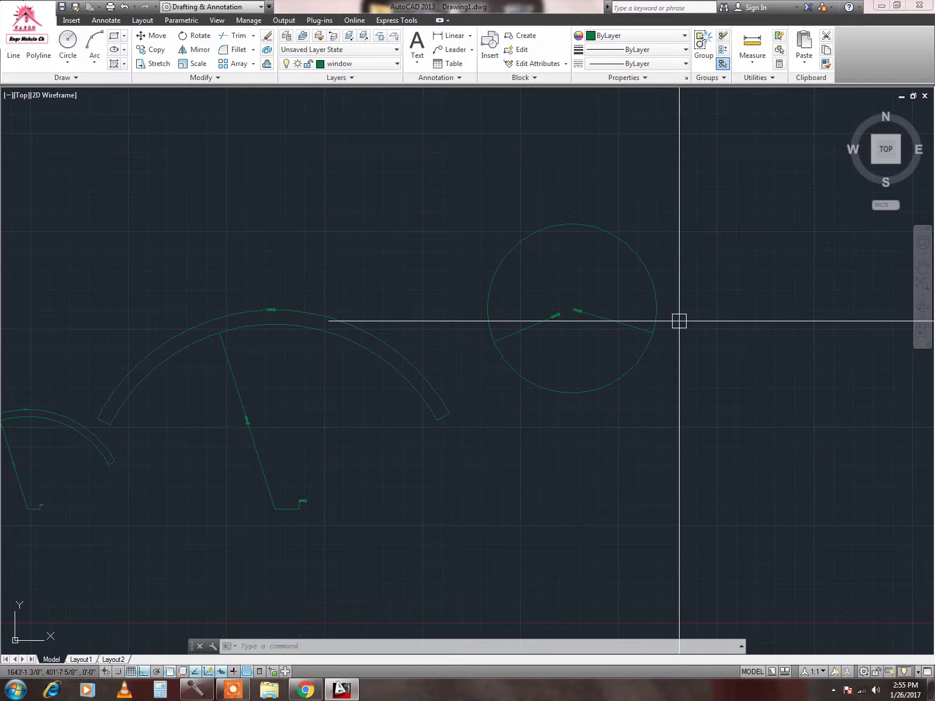
pyautogui.moveTo(543, 353); pyautogui.dragTo(664, 306, button='middle')
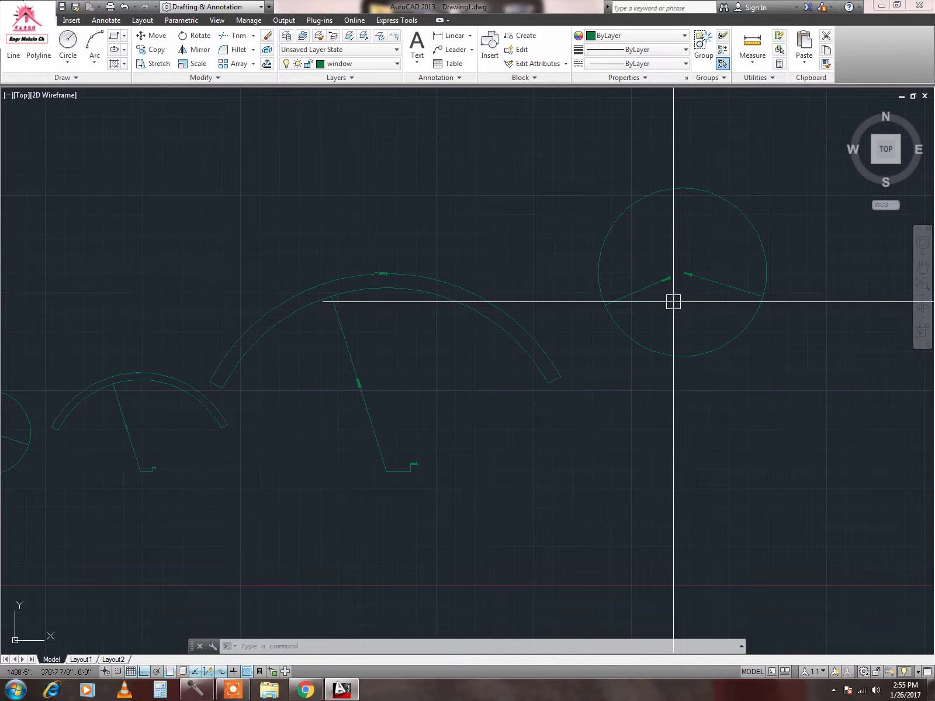
# Start BOUNDARY and keep Polyline as the boundary object type.
pyautogui.write('B')
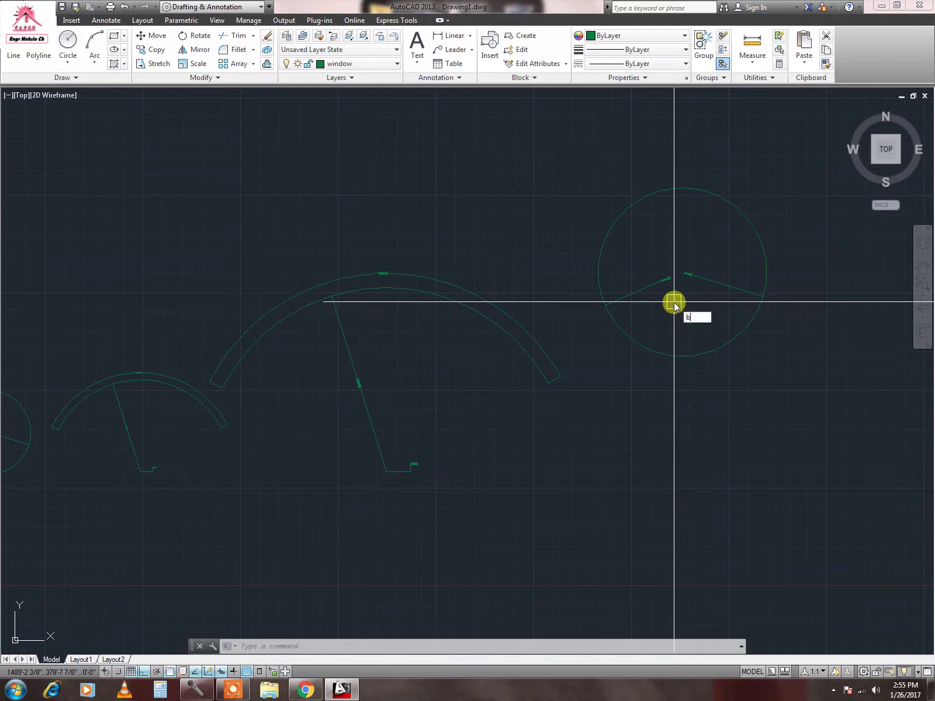
pyautogui.write('OUNDARy')
pyautogui.press('Return')
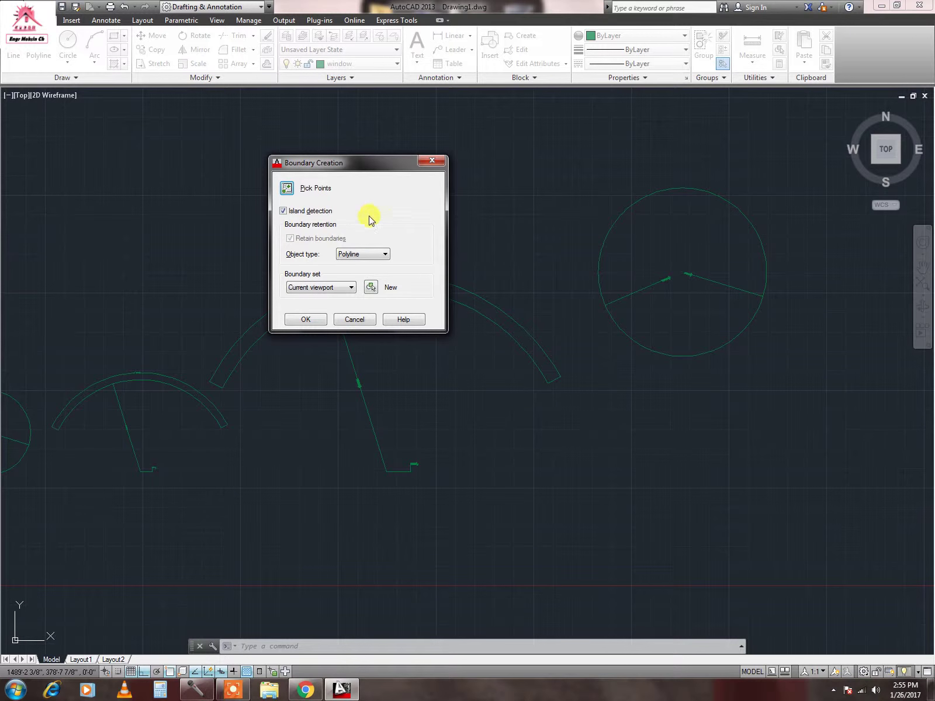
pyautogui.click(370, 254)
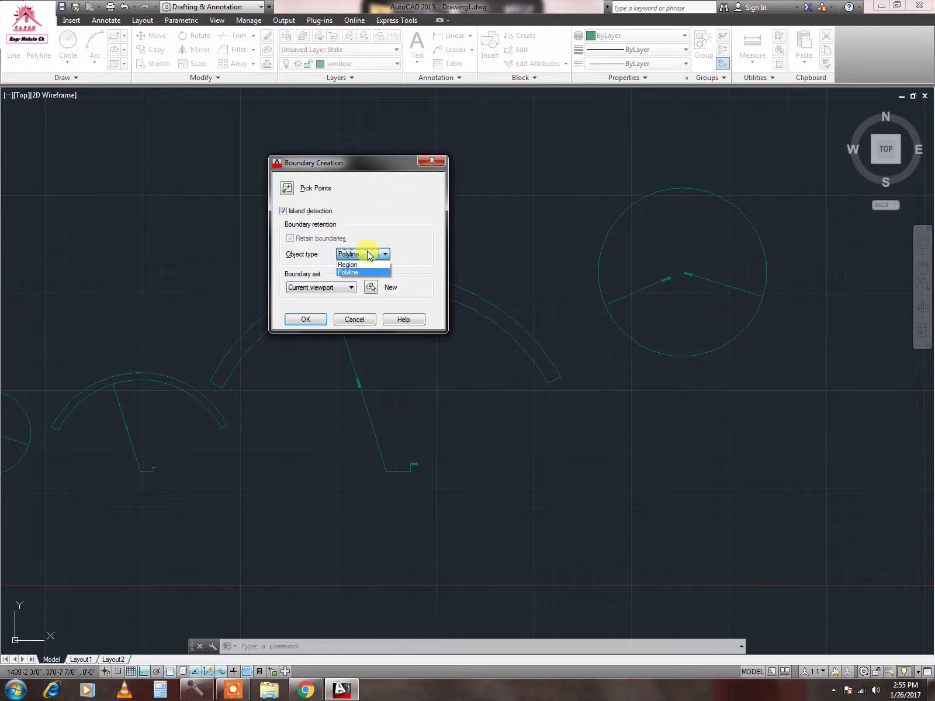
pyautogui.click(369, 255)
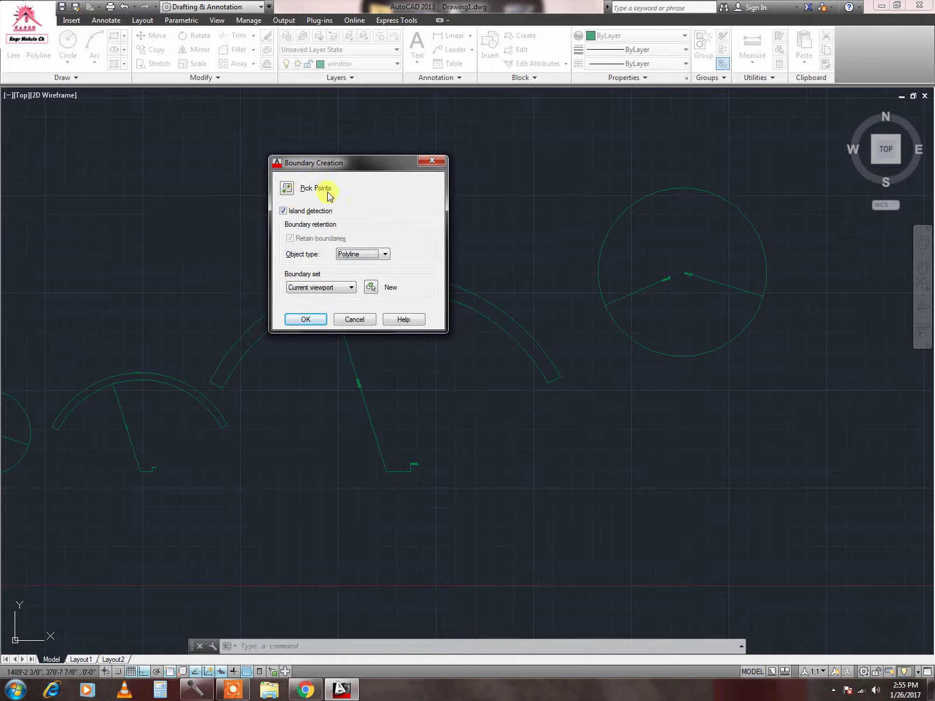
# Pick internal points in the upper and lower triangle areas to create two boundary polylines.
pyautogui.click(285, 188)
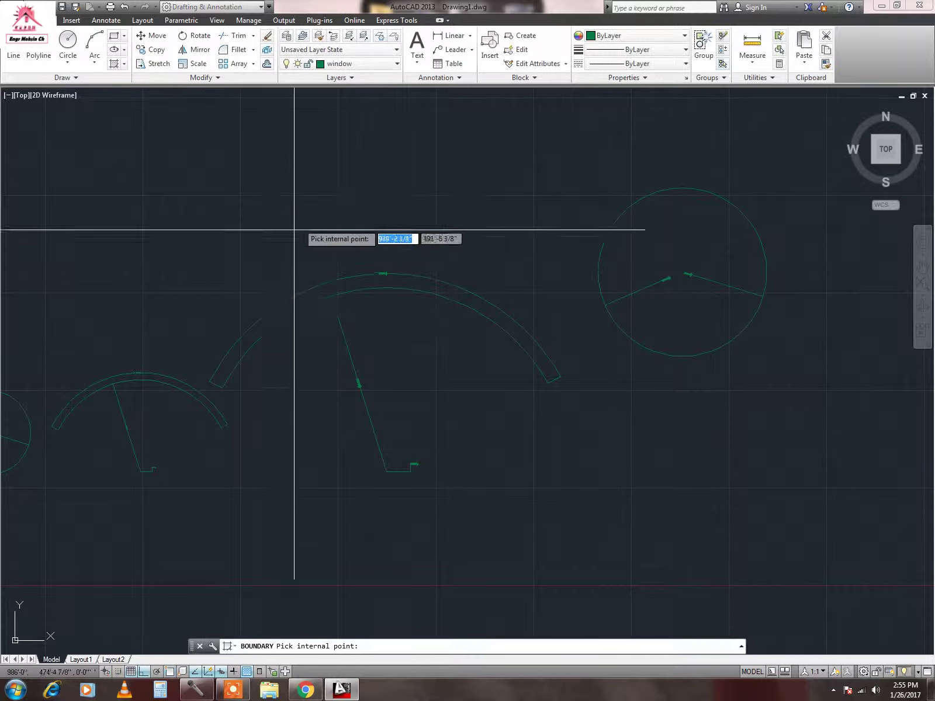
pyautogui.scroll(5, 274, 368)
pyautogui.scroll(-2, 279, 327)
pyautogui.moveTo(259, 290); pyautogui.dragTo(271, 348, button='middle')
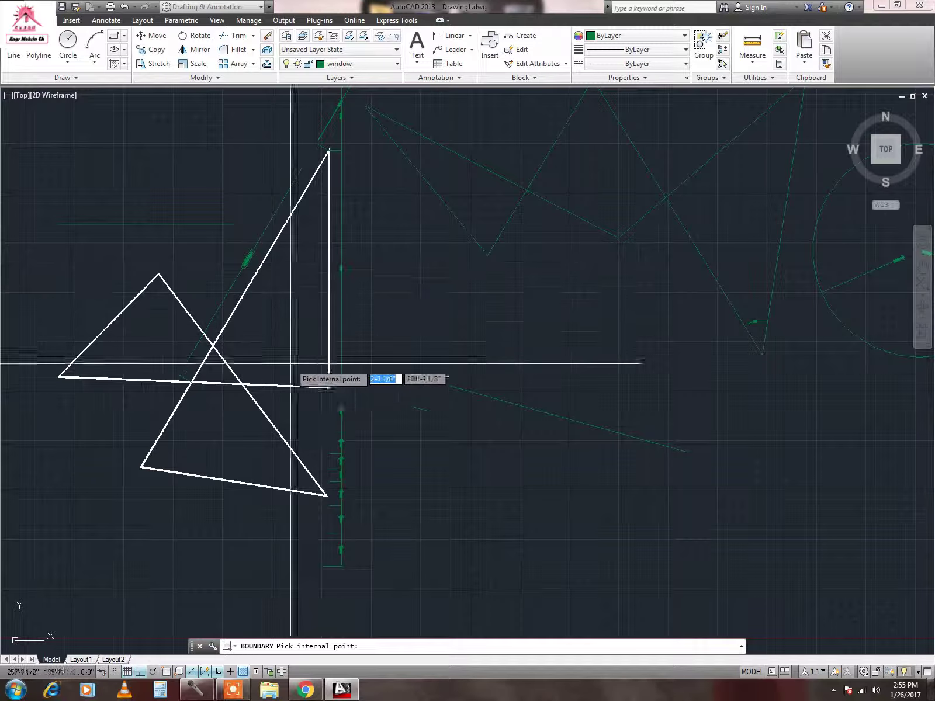
pyautogui.click(295, 316)
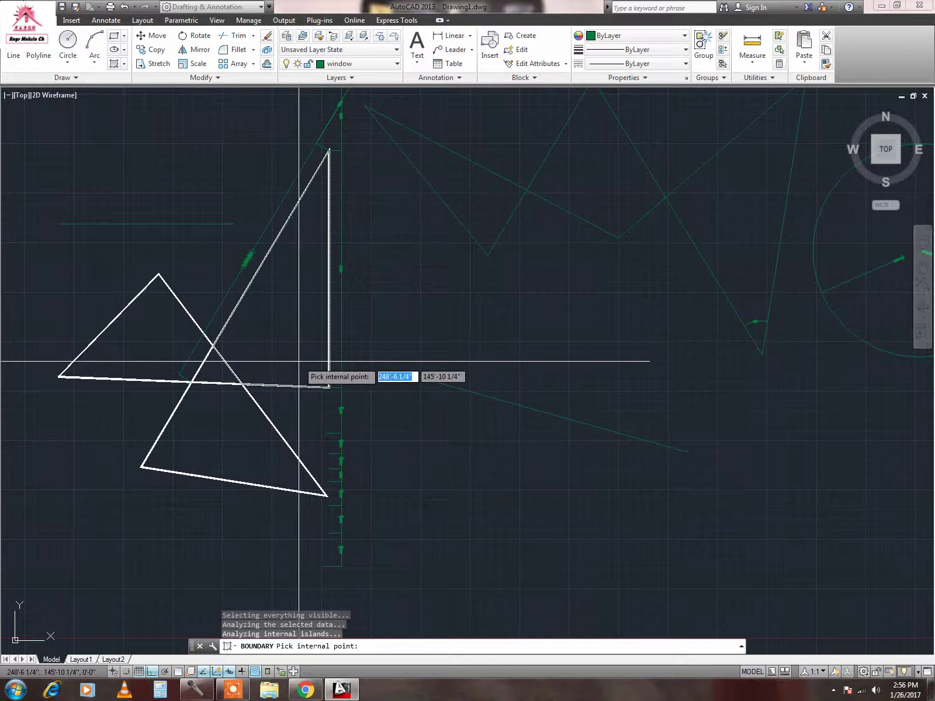
pyautogui.click(234, 443)
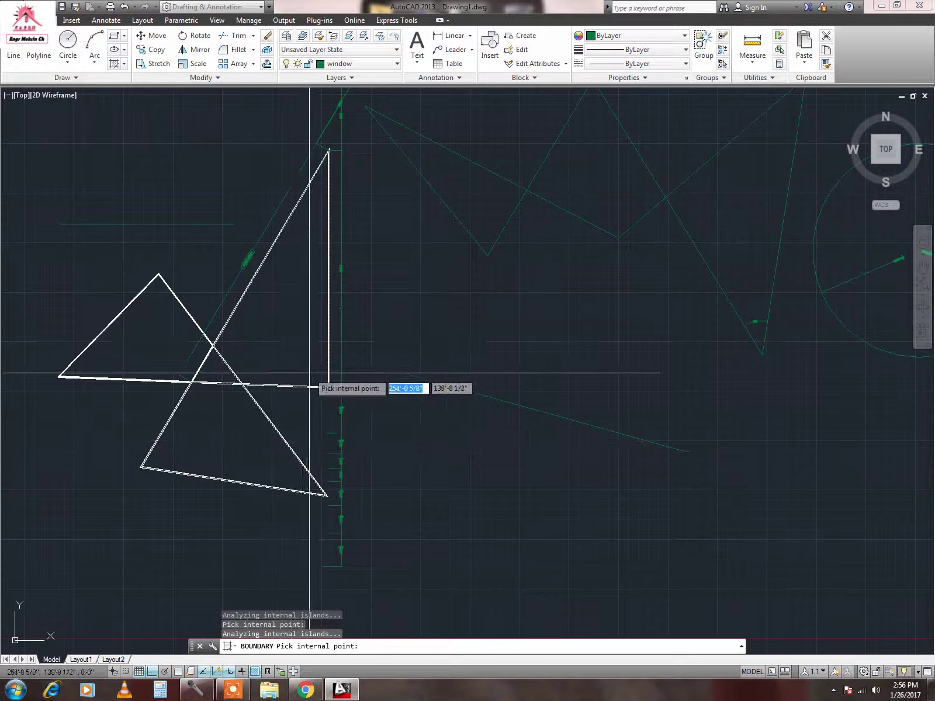
pyautogui.scroll(3, 322, 375)
pyautogui.scroll(-3, 317, 374)
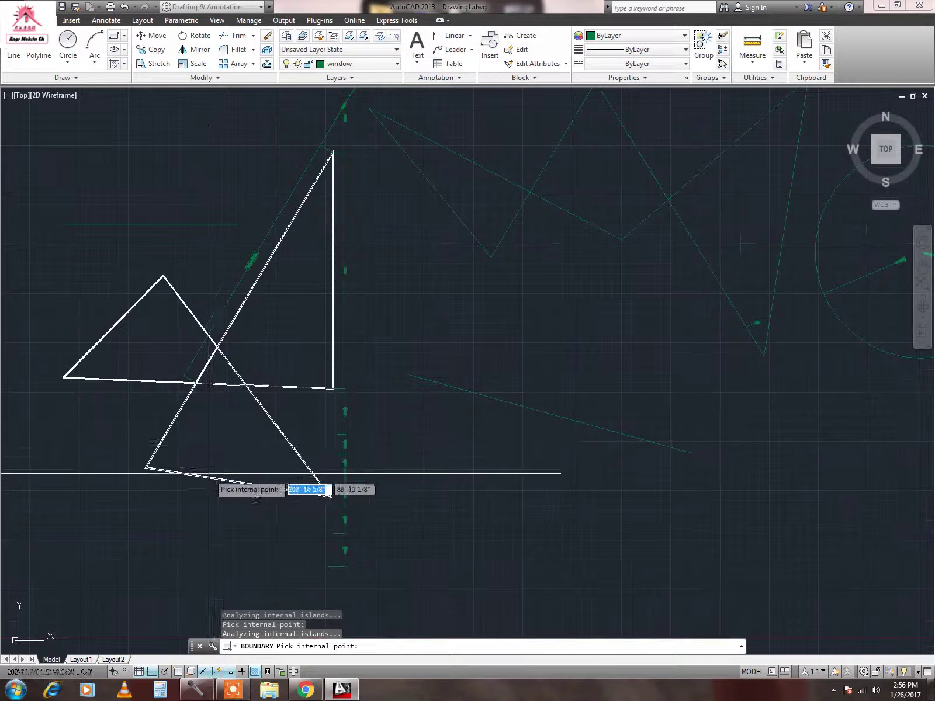
pyautogui.scroll(2, 228, 465)
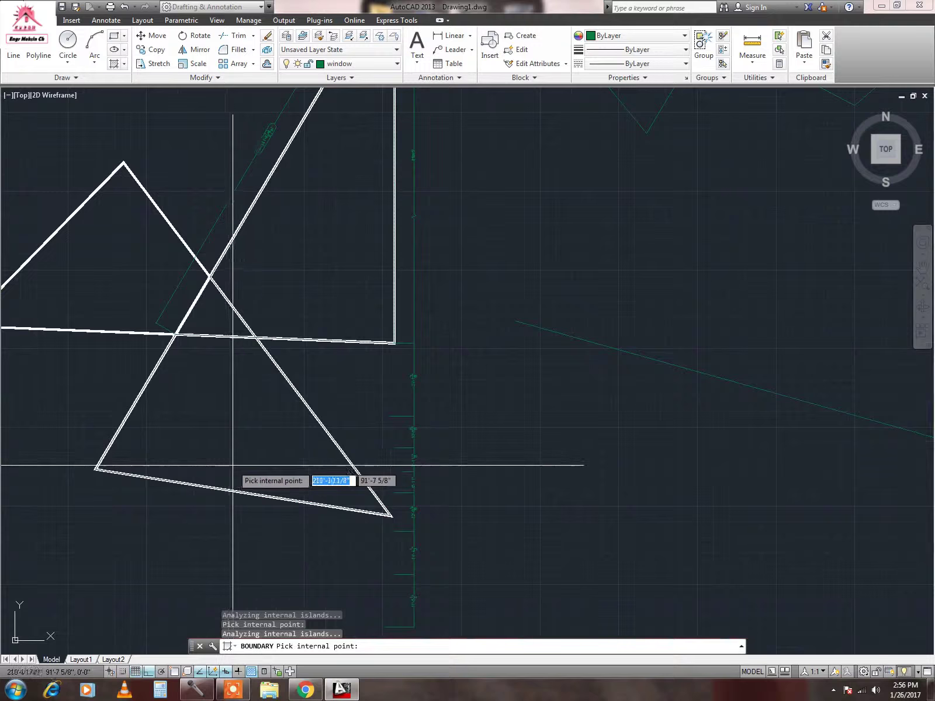
pyautogui.press('Return')
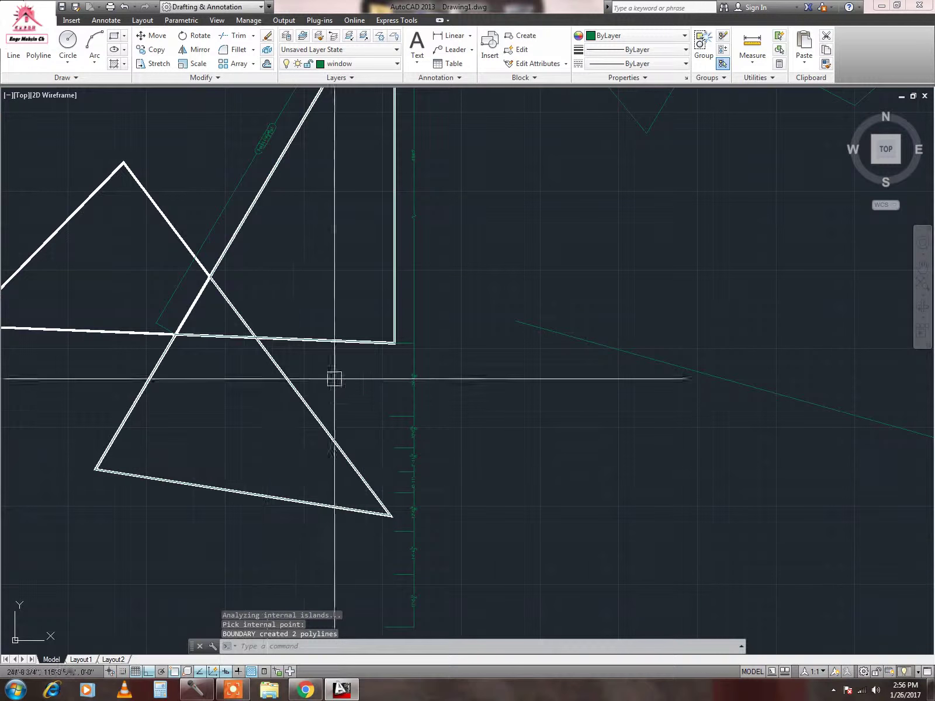
# Select the new boundary polylines around the triangles to check them.
pyautogui.click(366, 342)
pyautogui.moveTo(336, 315); pyautogui.dragTo(307, 421, button='middle')
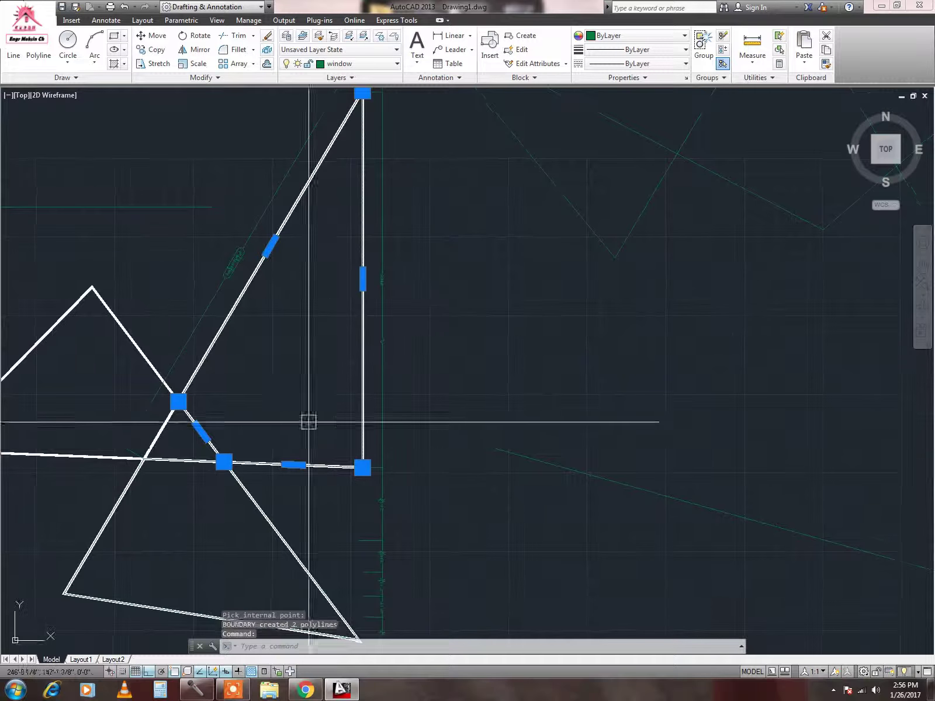
pyautogui.scroll(-2, 320, 409)
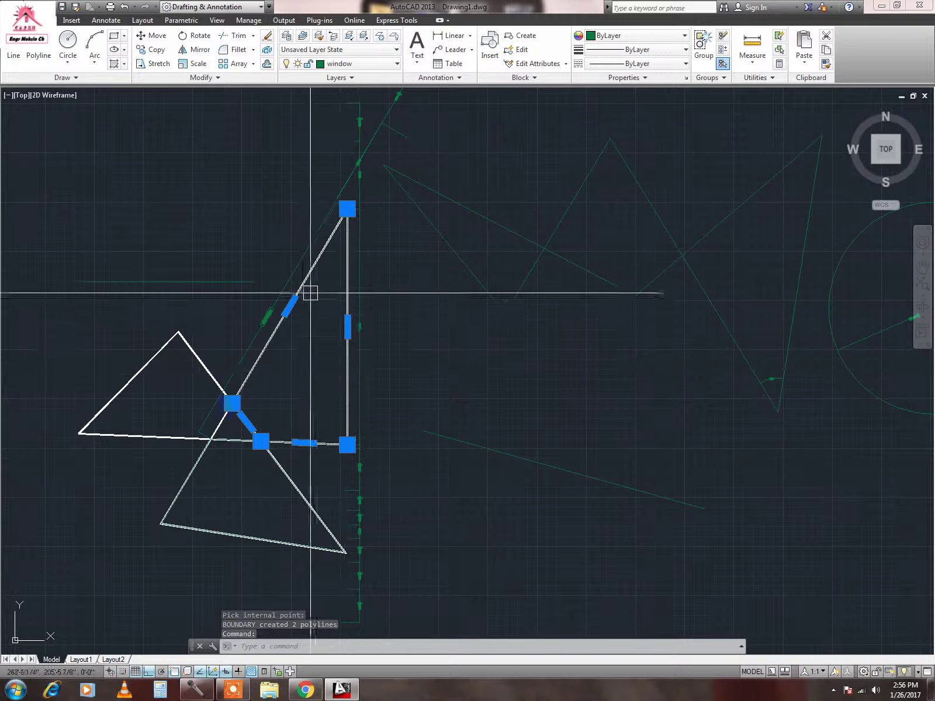
pyautogui.press('Escape')
pyautogui.click(295, 488)
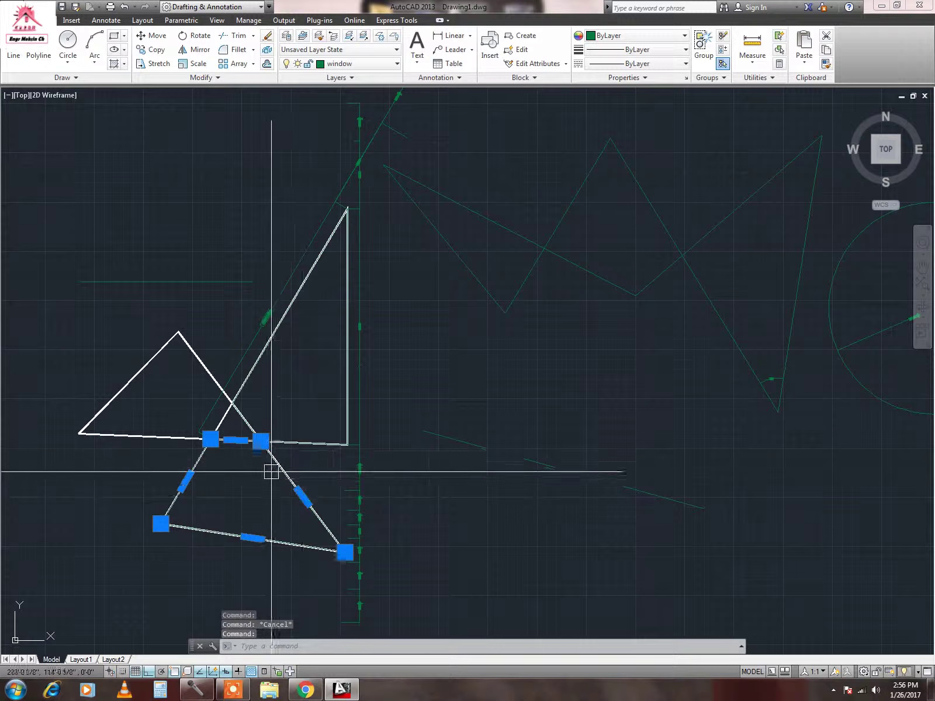
pyautogui.press('Escape')
pyautogui.hotkey('ctrl', 'a')
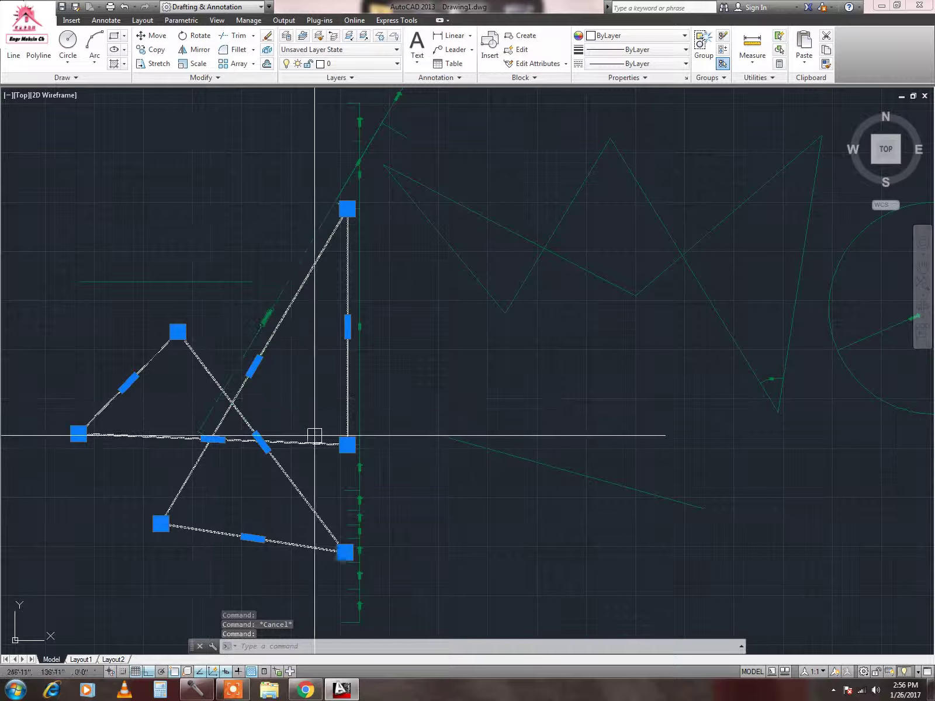
pyautogui.press('Escape')
pyautogui.click(322, 439)
pyautogui.click(288, 487)
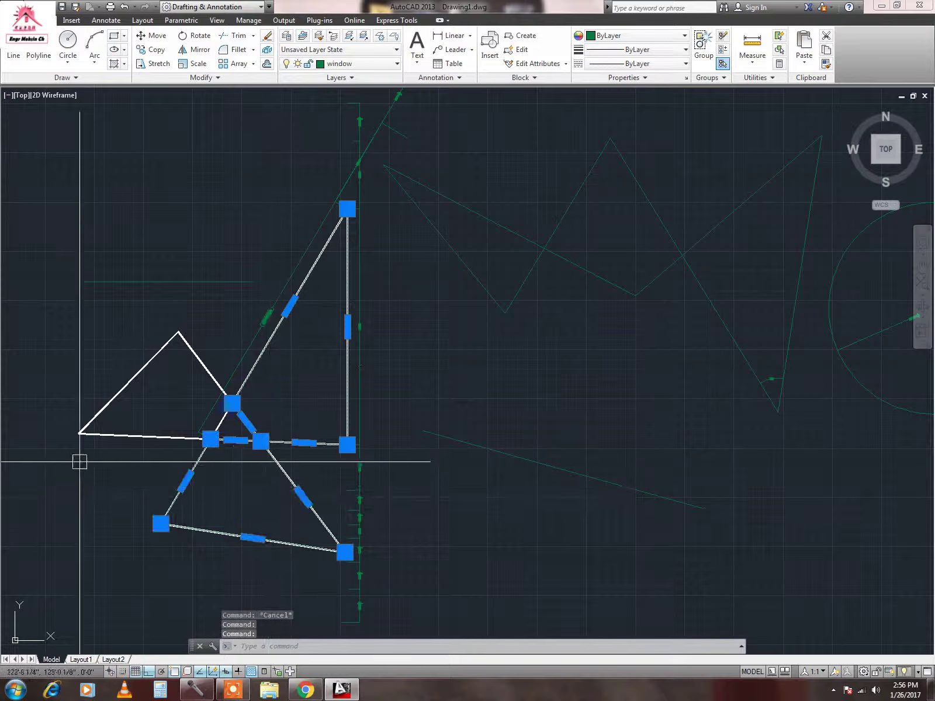
pyautogui.press('Escape')
pyautogui.click(282, 467)
pyautogui.press('Escape')
pyautogui.click(319, 437)
pyautogui.moveTo(261, 441)
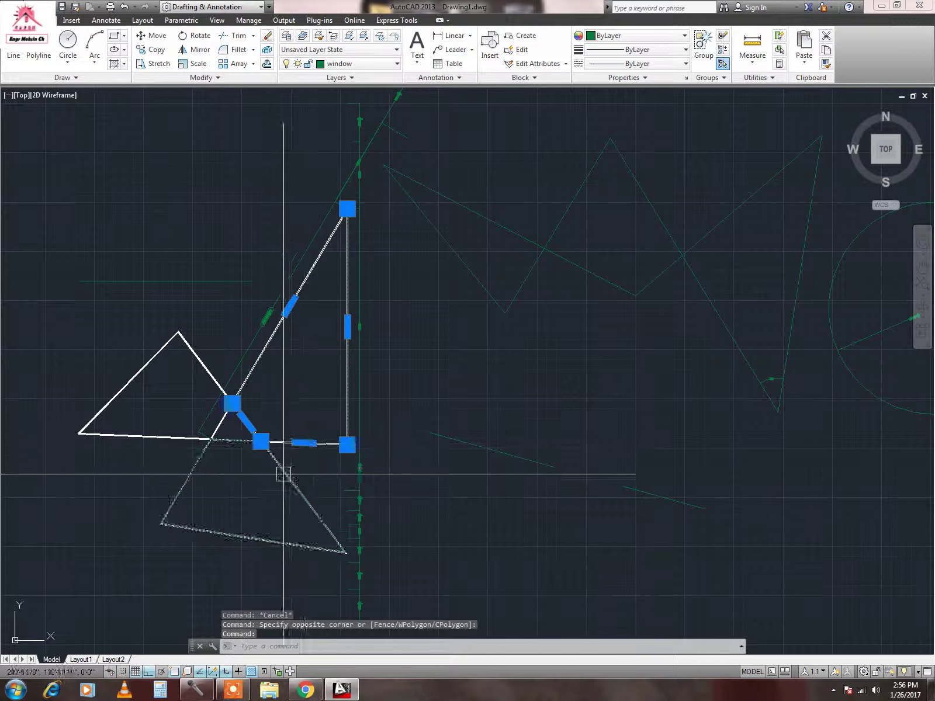
pyautogui.press('Escape')
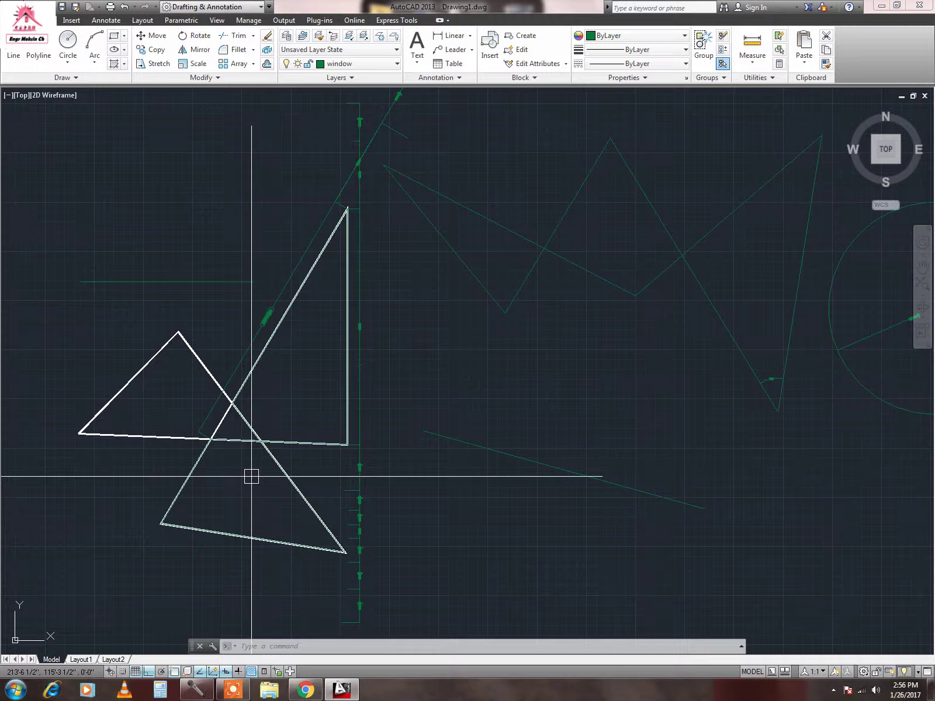
# Open DesignCenter with ADCENTER, list A-04.dwg's Blocks, and preview the Rev block.
pyautogui.write('adce')
pyautogui.write('nter')
pyautogui.press('Return')
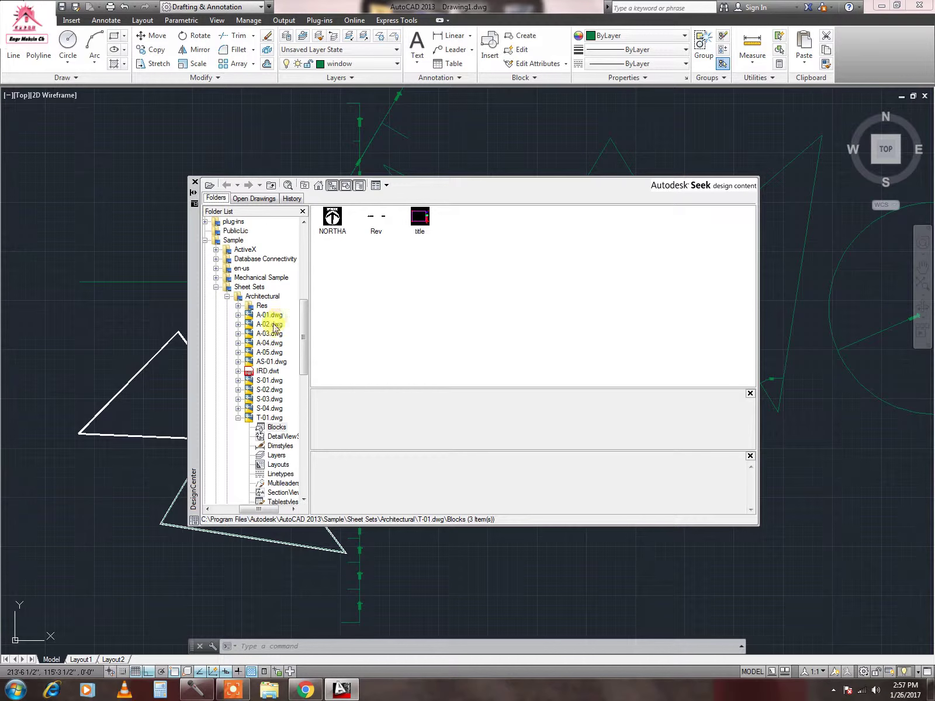
pyautogui.click(273, 343)
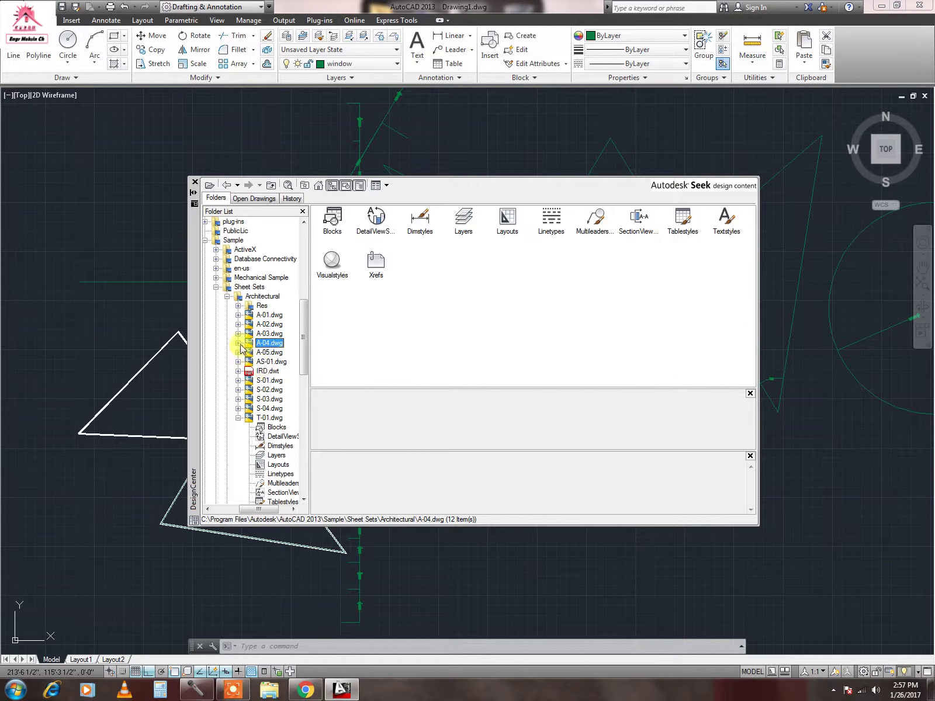
pyautogui.click(238, 343)
pyautogui.click(272, 352)
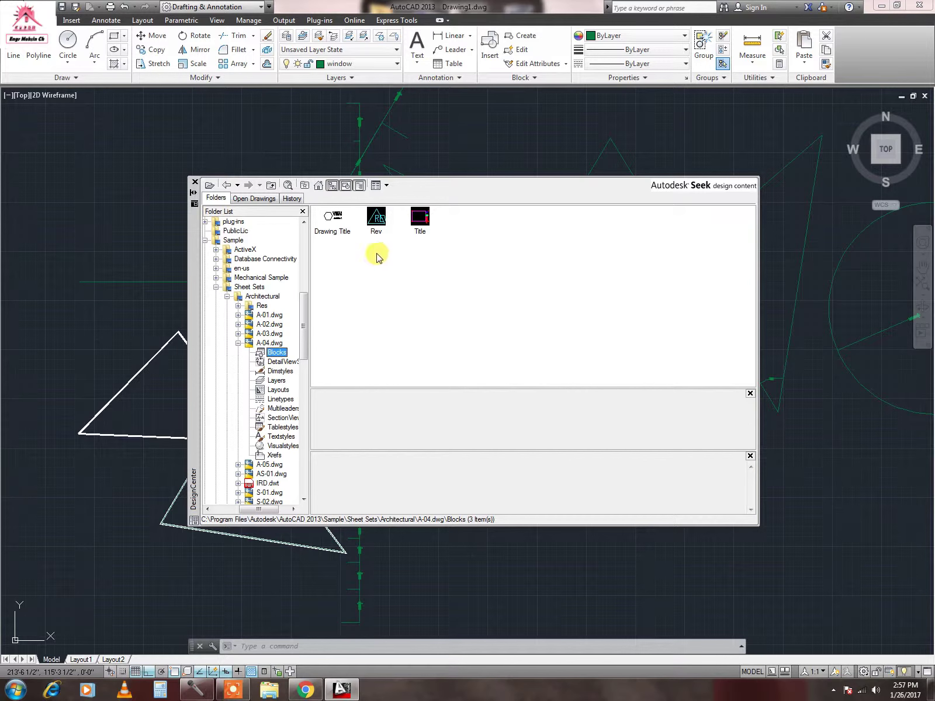
pyautogui.click(380, 223)
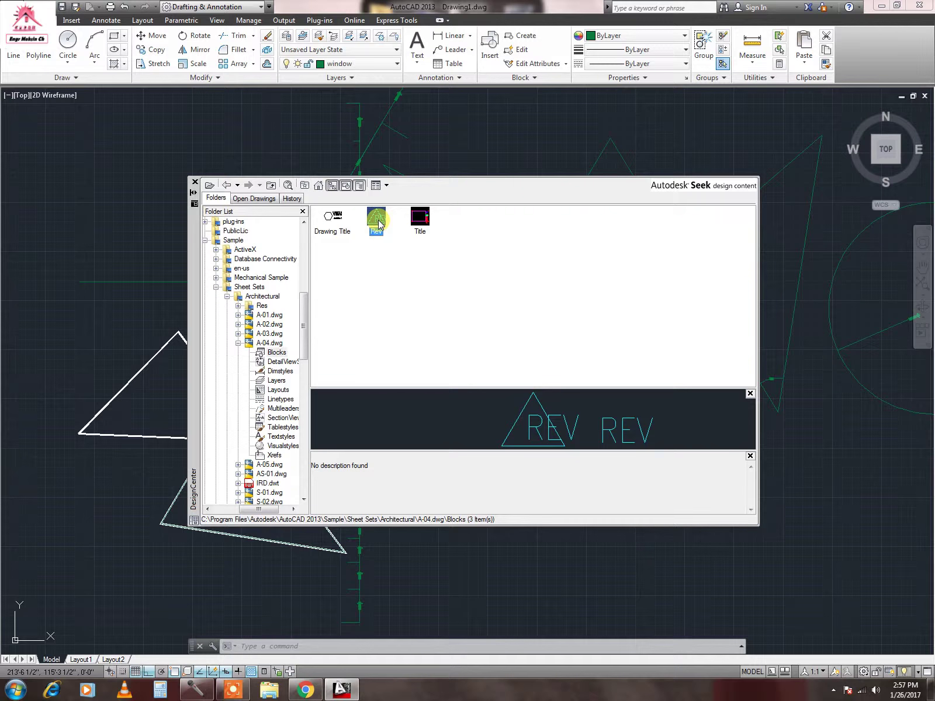
pyautogui.rightClick(379, 224)
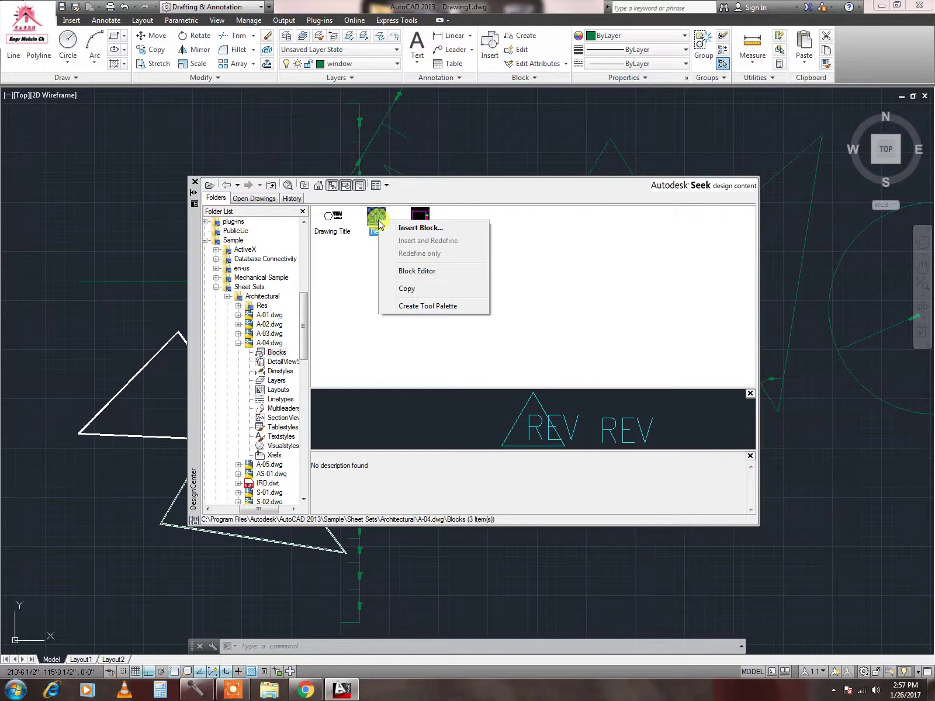
# Insert the Rev block into the drawing with default scale and rotation.
pyautogui.click(409, 227)
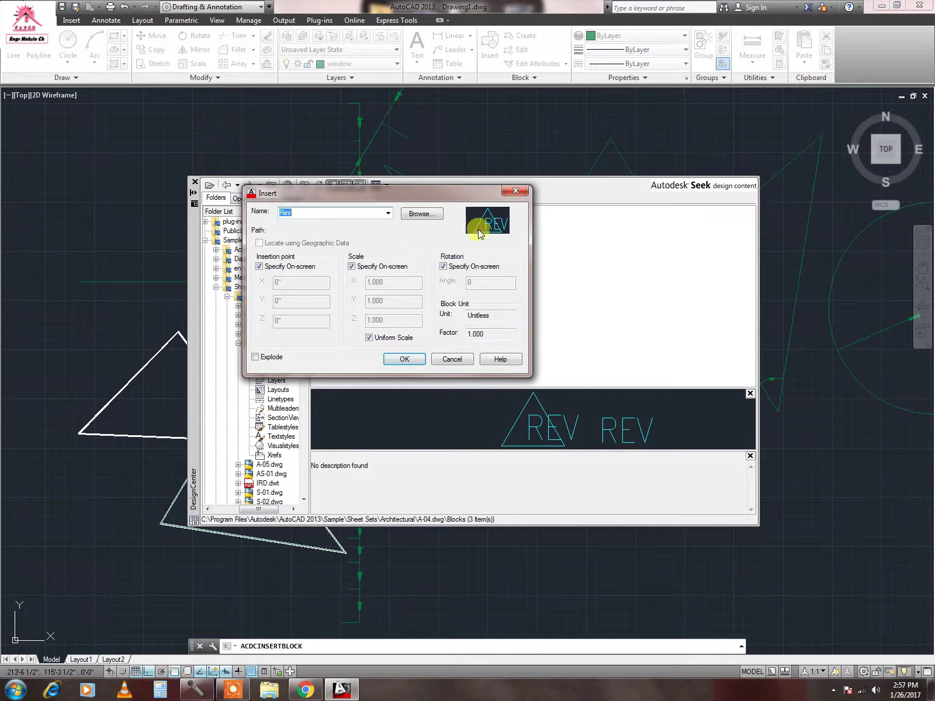
pyautogui.click(403, 359)
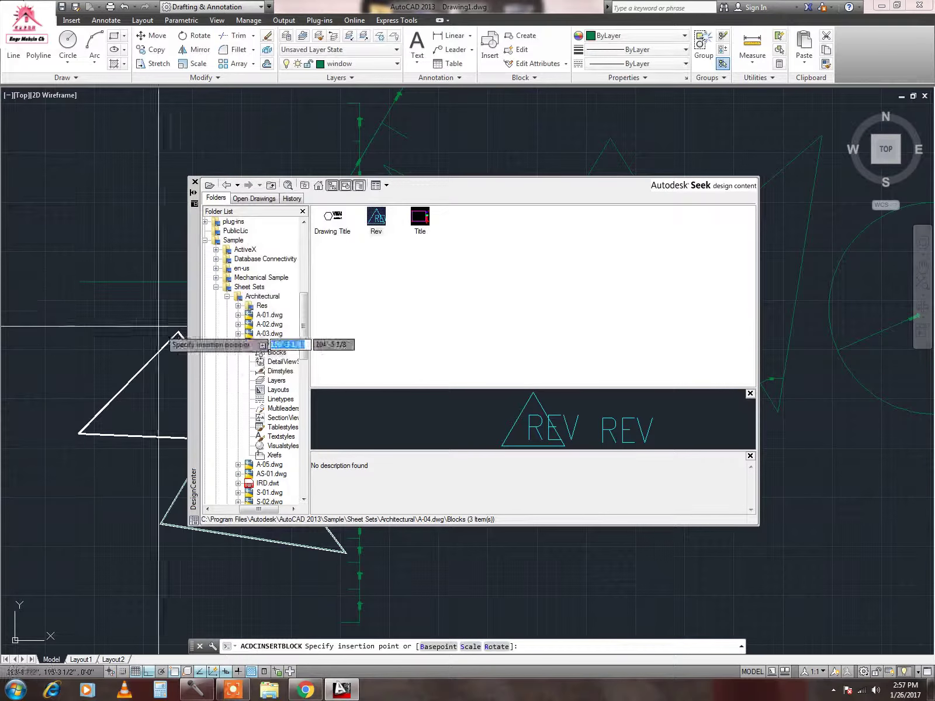
pyautogui.click(82, 309)
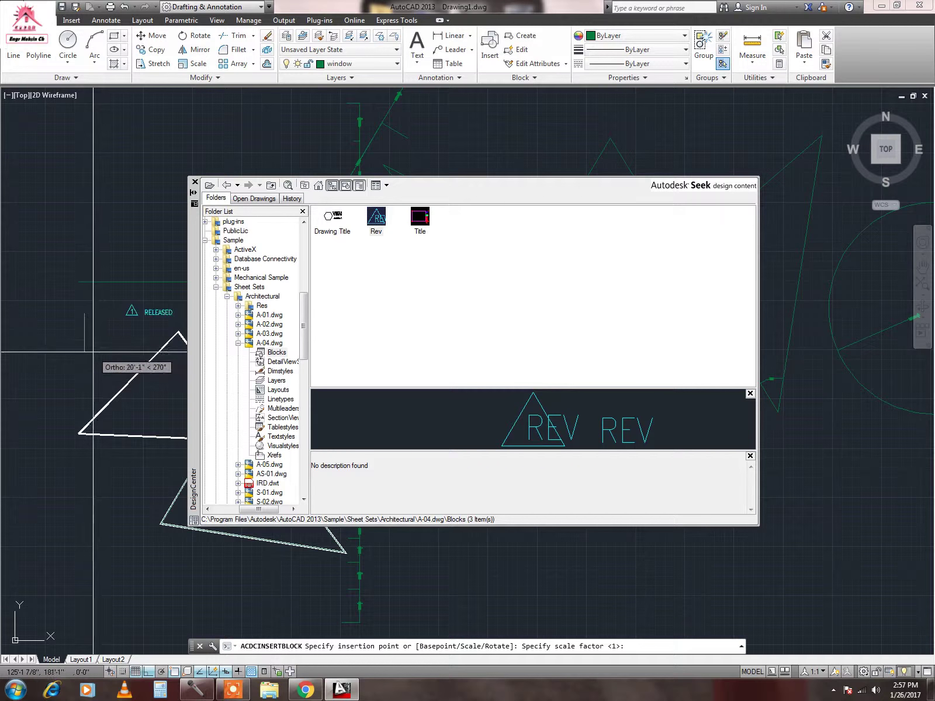
pyautogui.click(99, 350)
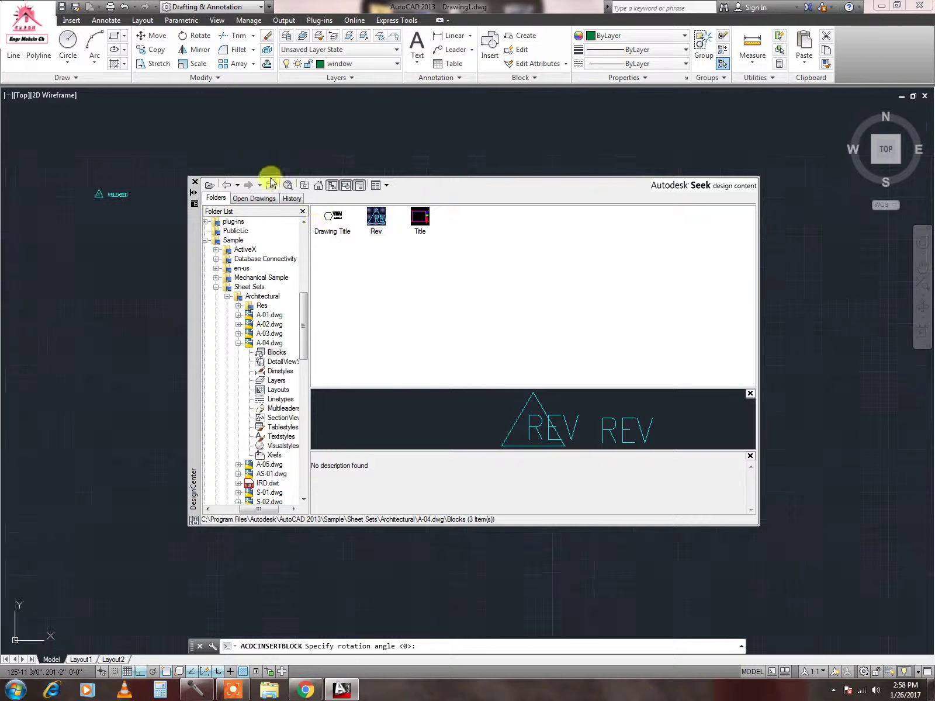
pyautogui.click(266, 161)
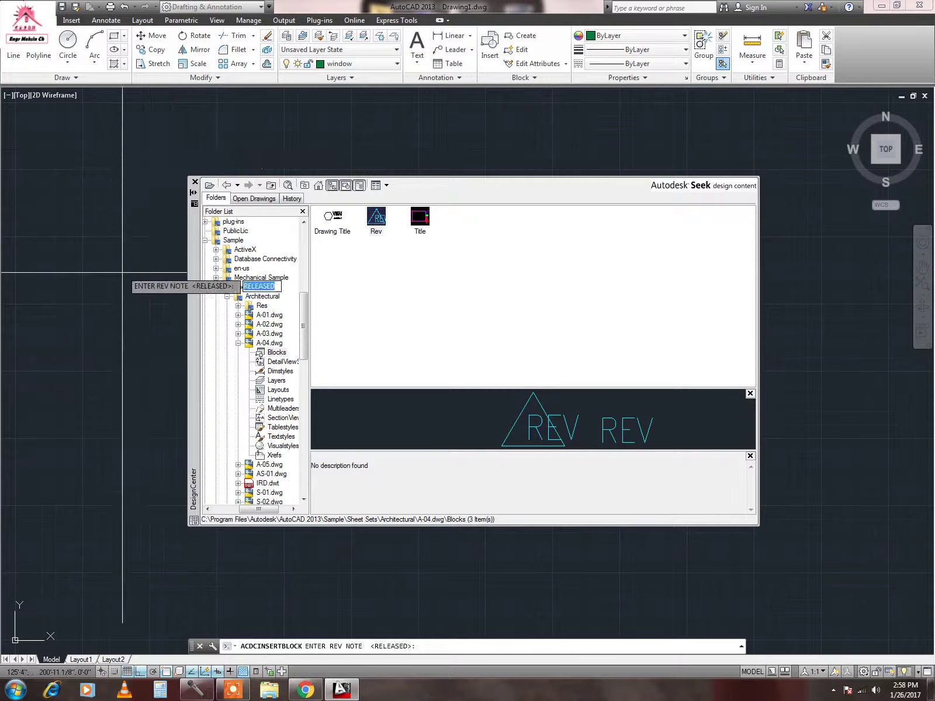
# Accept RELEASED and date 00/00/00 for the Rev block's attributes.
pyautogui.scroll(3, 136, 309)
pyautogui.scroll(2, 42, 273)
pyautogui.scroll(-3, 43, 273)
pyautogui.press('Return')
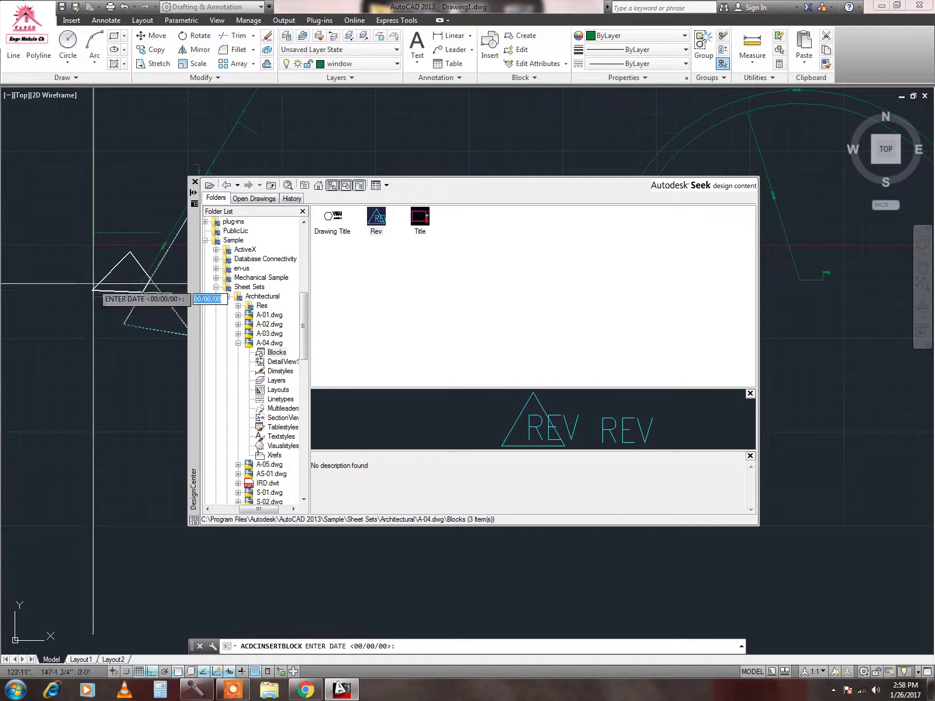
pyautogui.scroll(3, 93, 286)
pyautogui.press('Return')
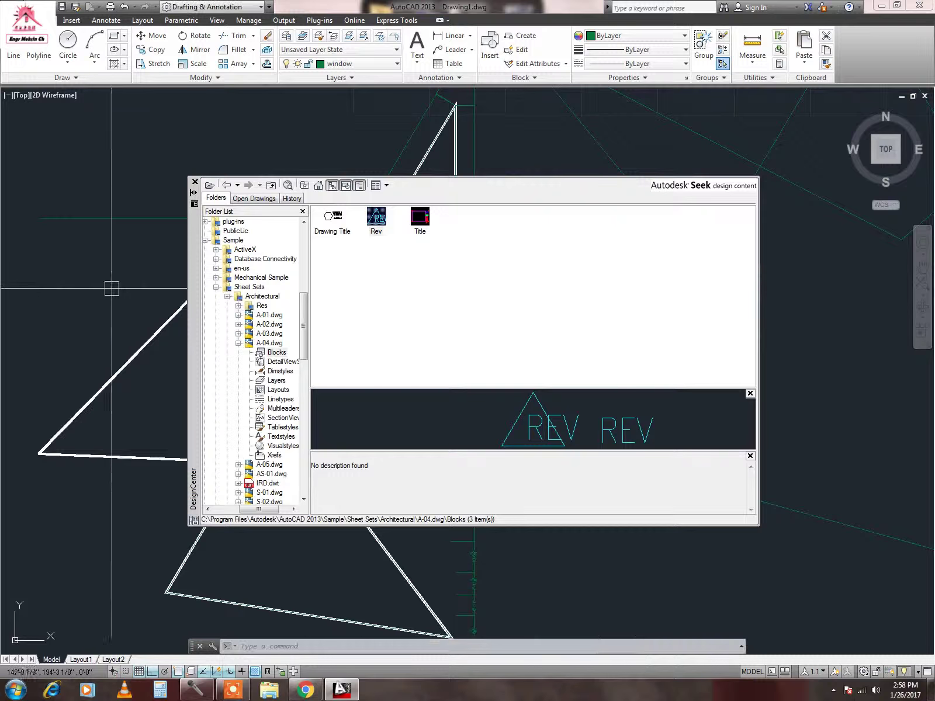
pyautogui.scroll(3, 35, 250)
pyautogui.scroll(3, 41, 254)
pyautogui.scroll(-2, 101, 279)
pyautogui.scroll(-1, 102, 249)
pyautogui.moveTo(102, 248); pyautogui.dragTo(146, 171, button='middle')
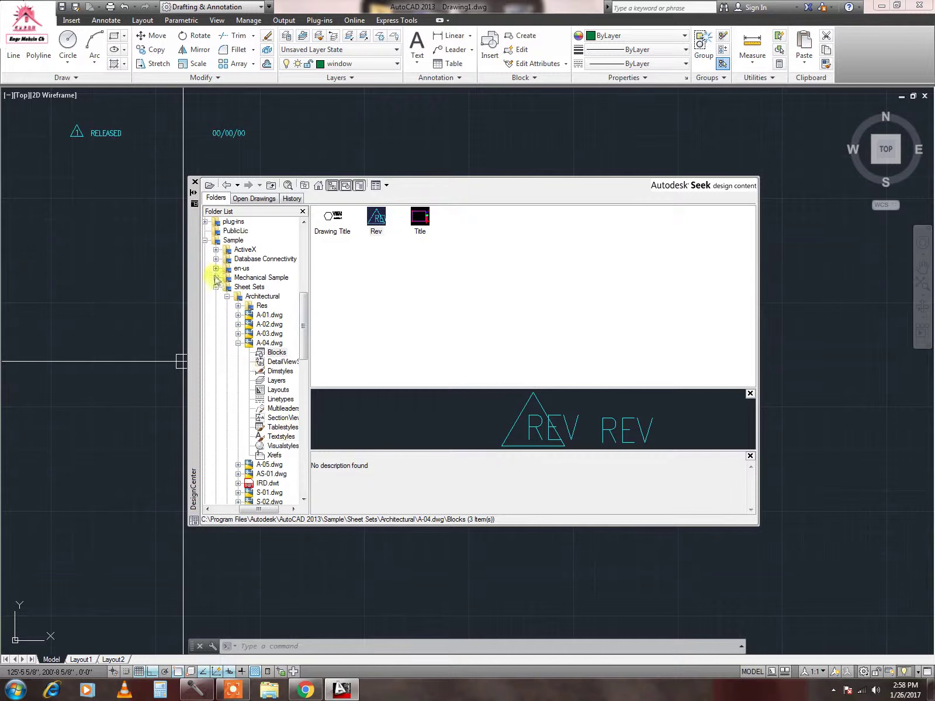
# Close DesignCenter and bring the overlapping white triangles back into view.
pyautogui.click(195, 184)
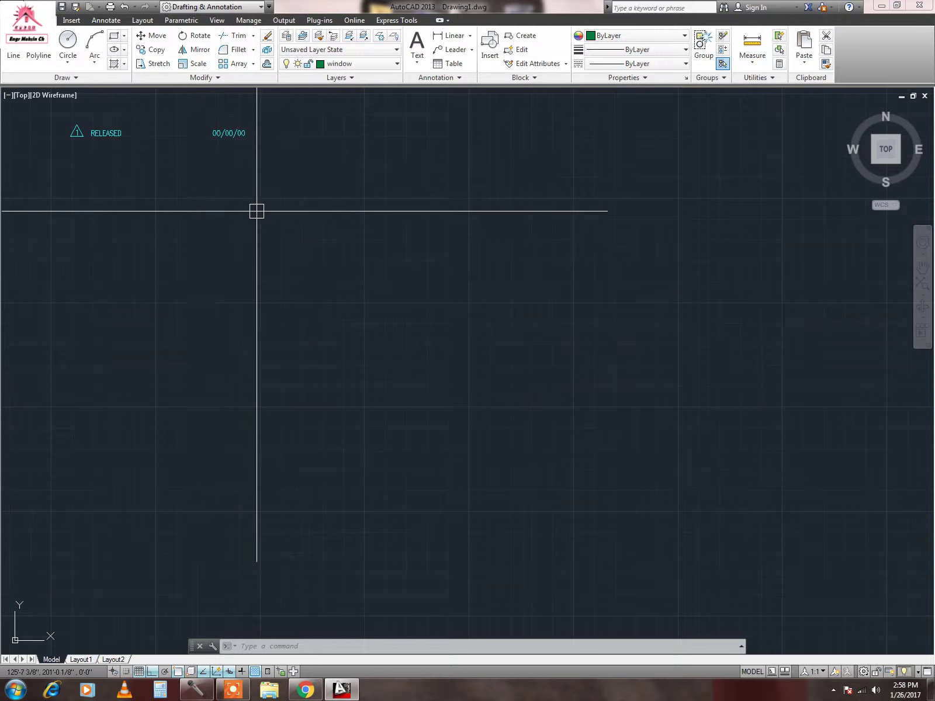
pyautogui.scroll(-3, 292, 204)
pyautogui.scroll(-3, 233, 163)
pyautogui.moveTo(176, 218)
pyautogui.mouseDown(button='middle')
pyautogui.moveTo(195, 251)
pyautogui.moveTo(194, 292)
pyautogui.mouseUp(button='middle')
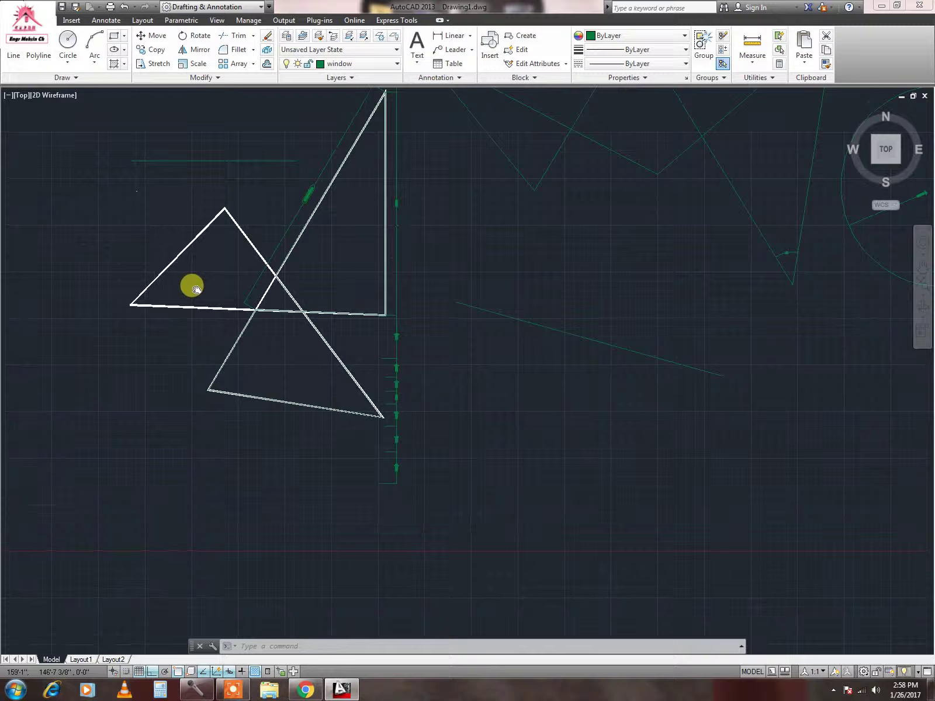